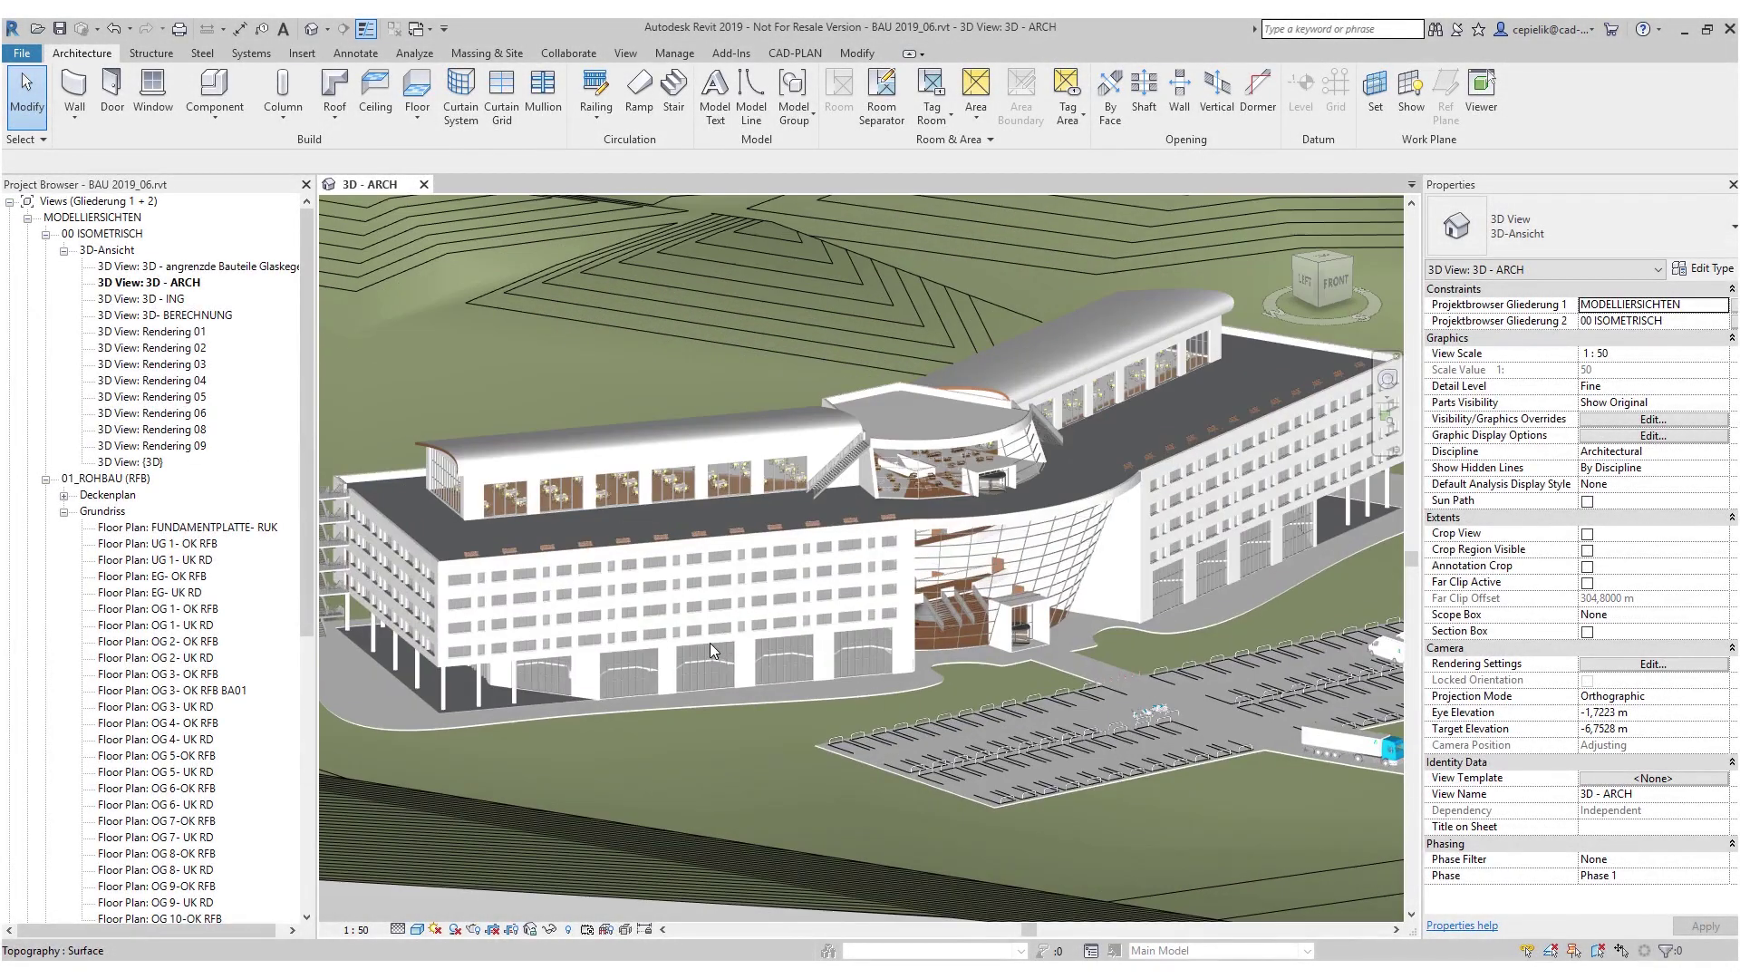
# Step: Select a narrow fixed window on the office building's long facade in the 3D - ARCH view
pyautogui.keyDown('shift'); pyautogui.moveTo(1014, 626); pyautogui.dragTo(731, 609, button='middle'); pyautogui.keyUp('shift')
pyautogui.scroll(6, 566, 585)
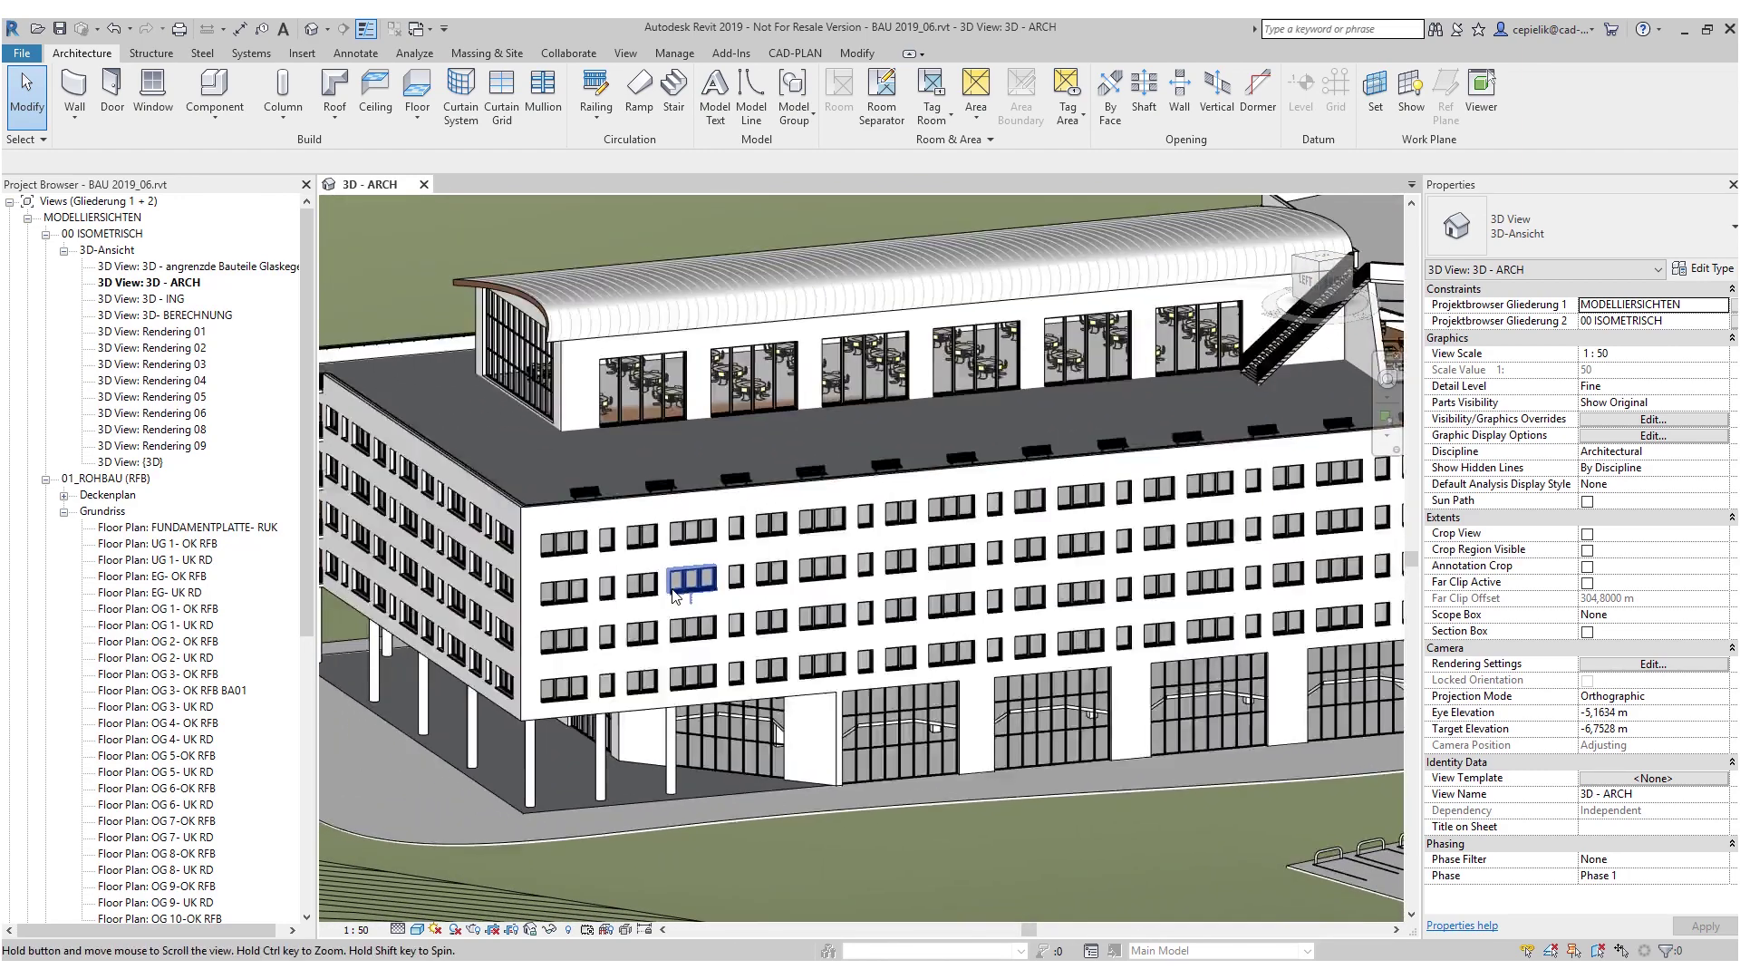
pyautogui.click(600, 592)
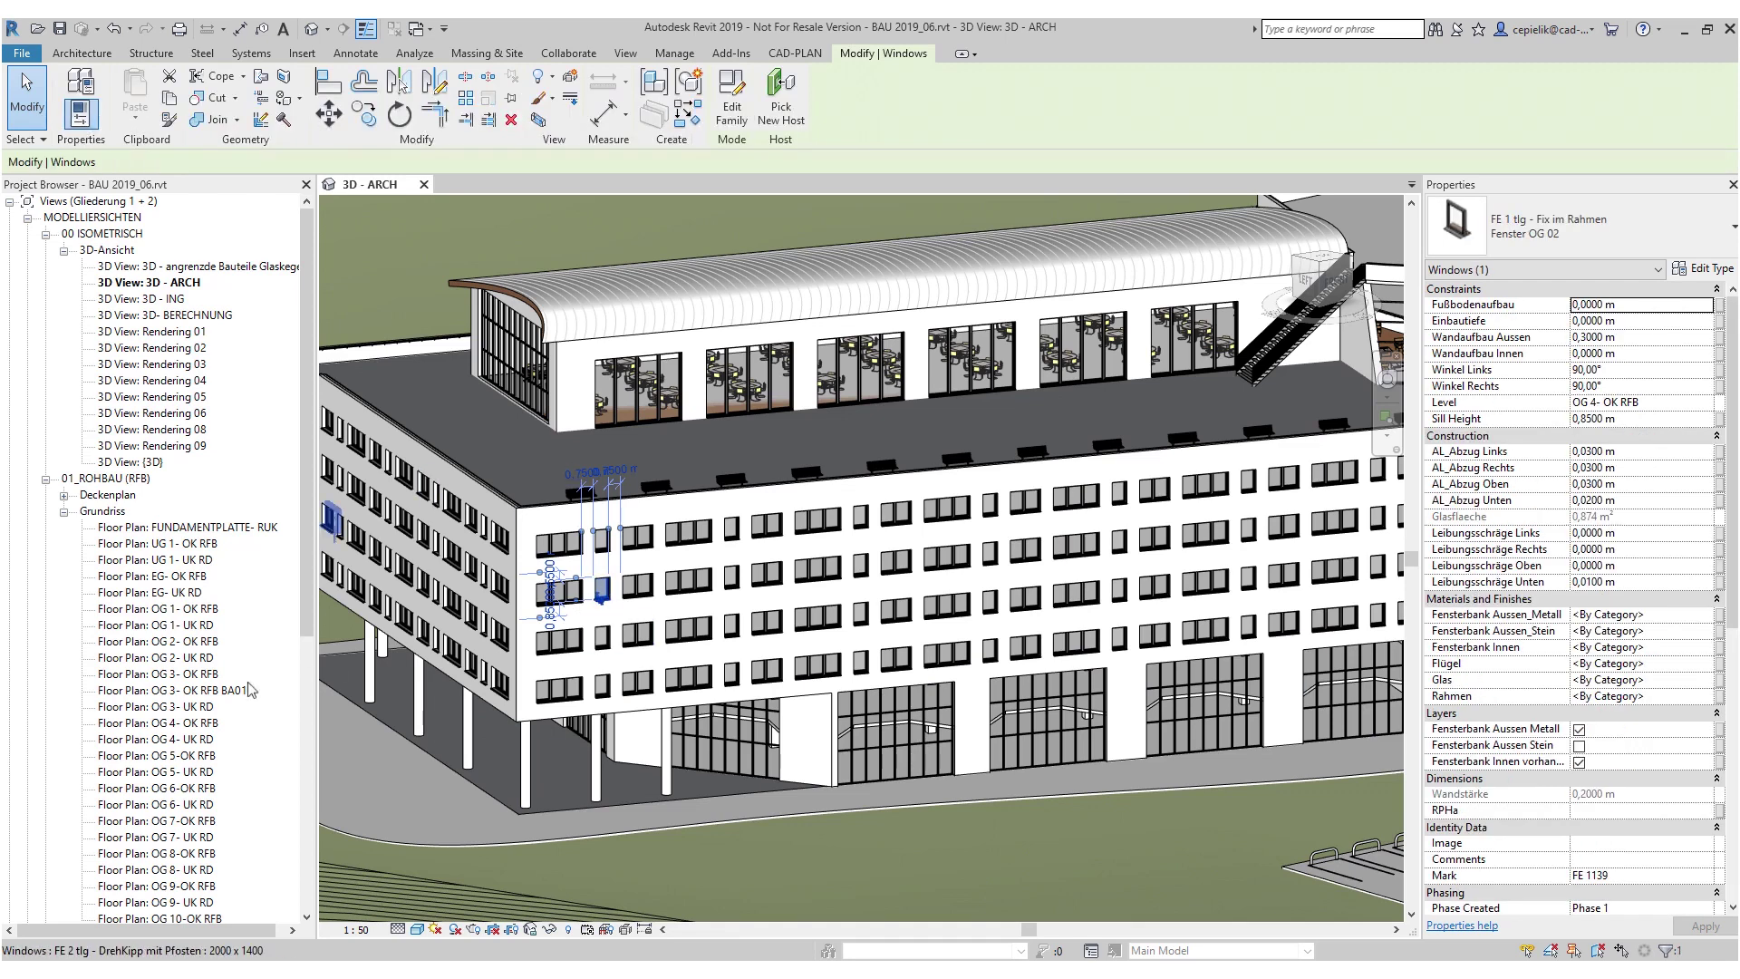
# Step: Open the floor plan OG 3- OK RFB BA01 and the elevation Süd3 BA01
pyautogui.doubleClick(181, 690)
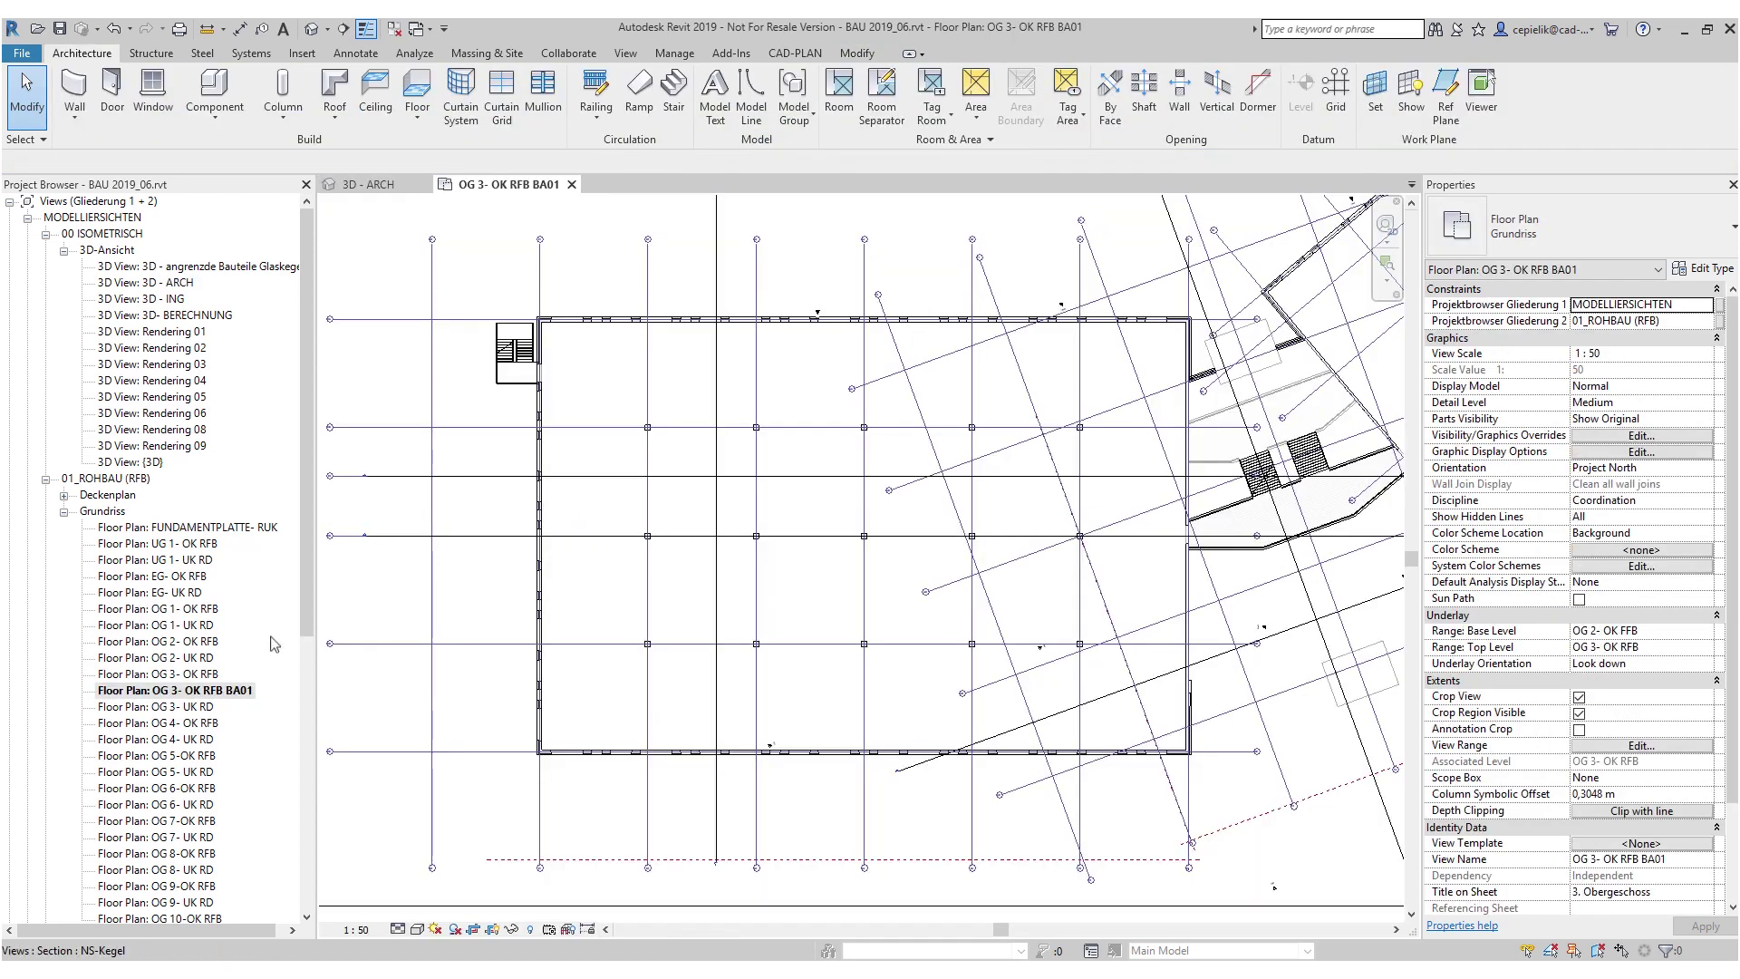
pyautogui.scroll(-8, 274, 644)
pyautogui.click(193, 773)
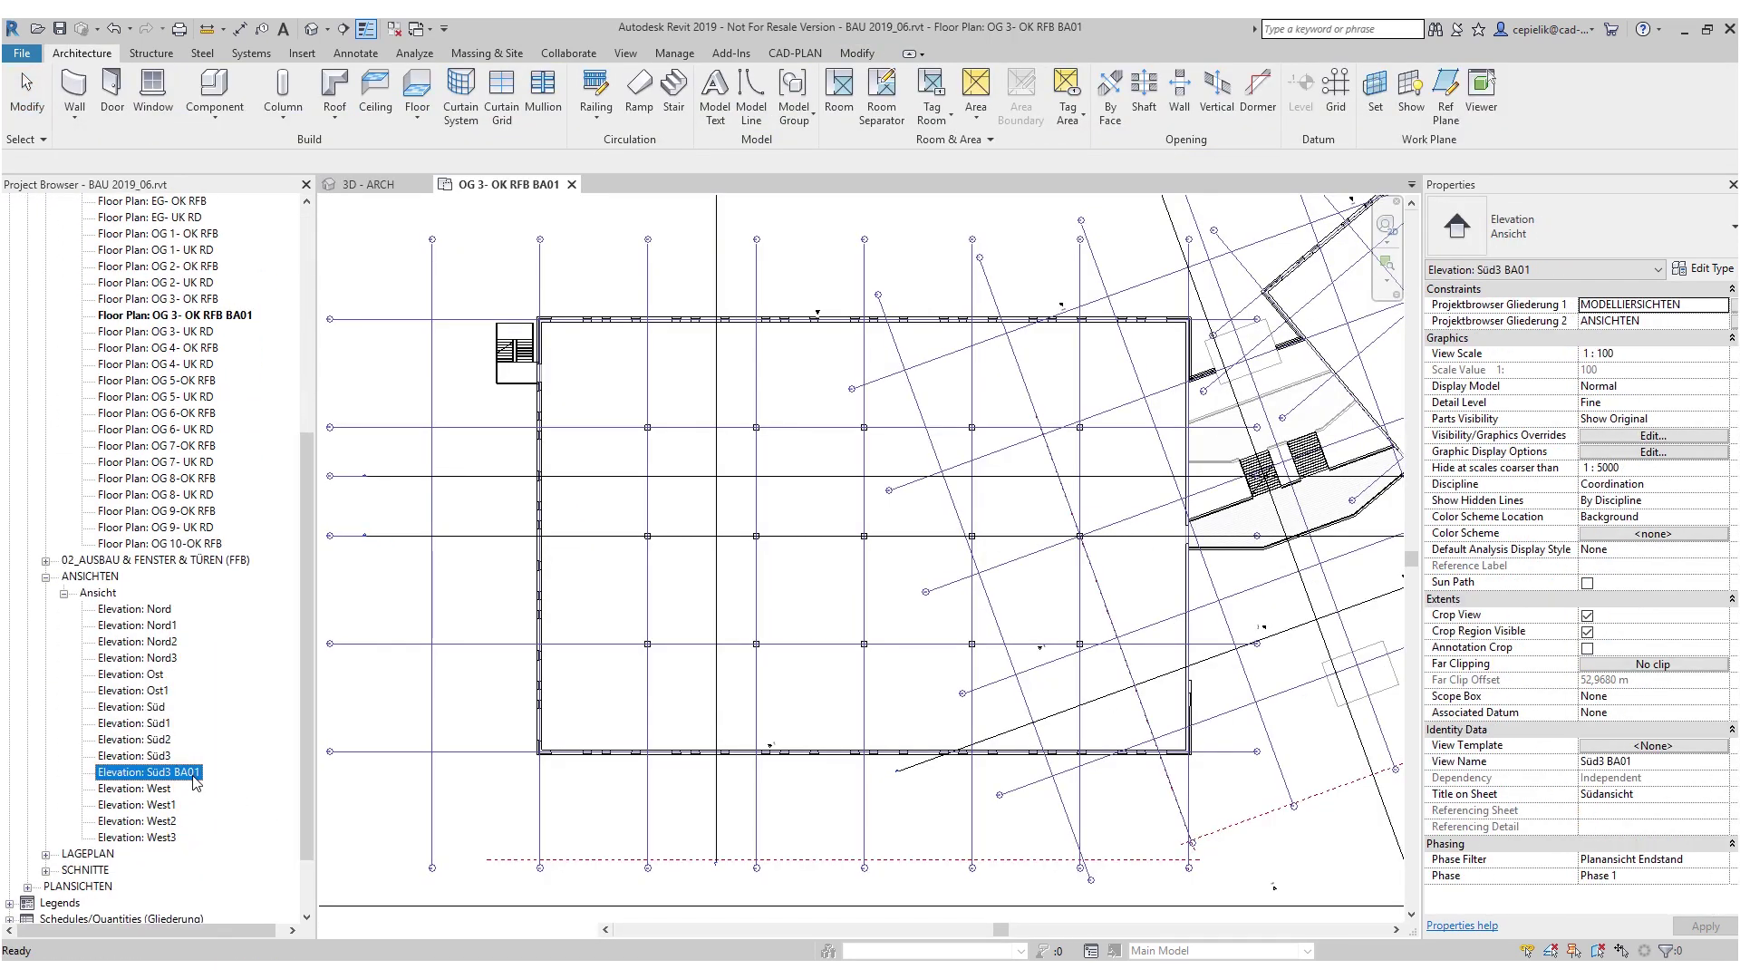
pyautogui.doubleClick(193, 776)
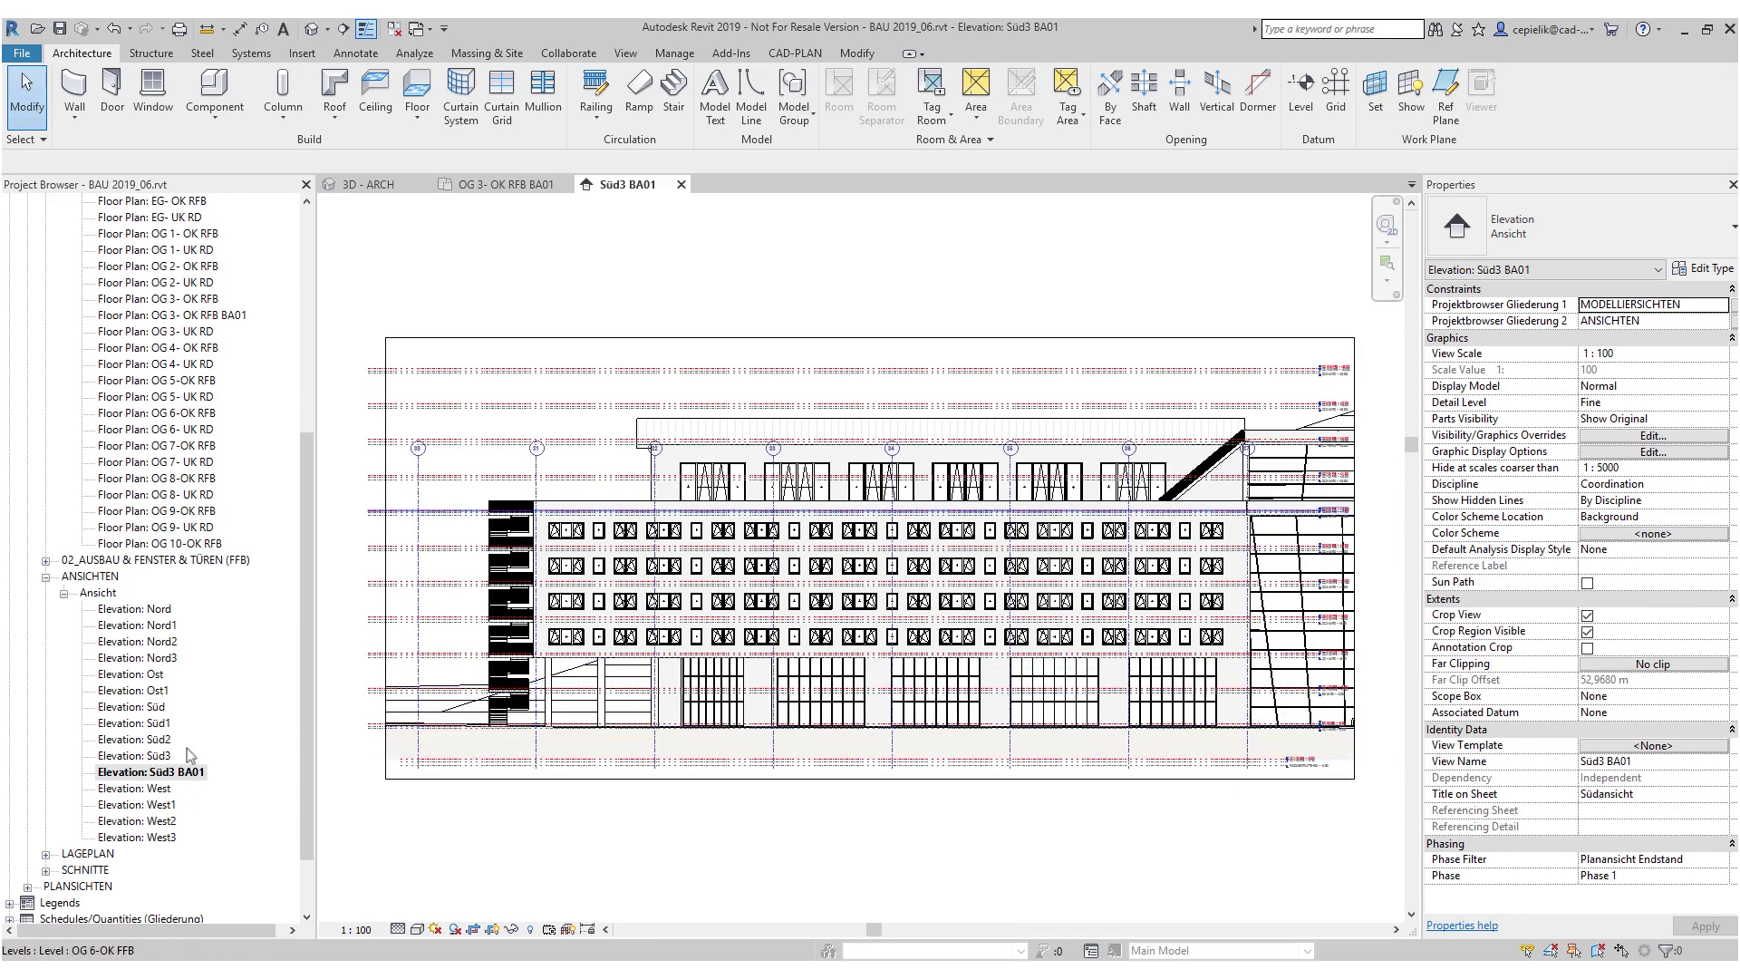
# Step: Open the CAD Formats export options for the Süd3 BA01 elevation
pyautogui.click(23, 53)
pyautogui.moveTo(76, 319)
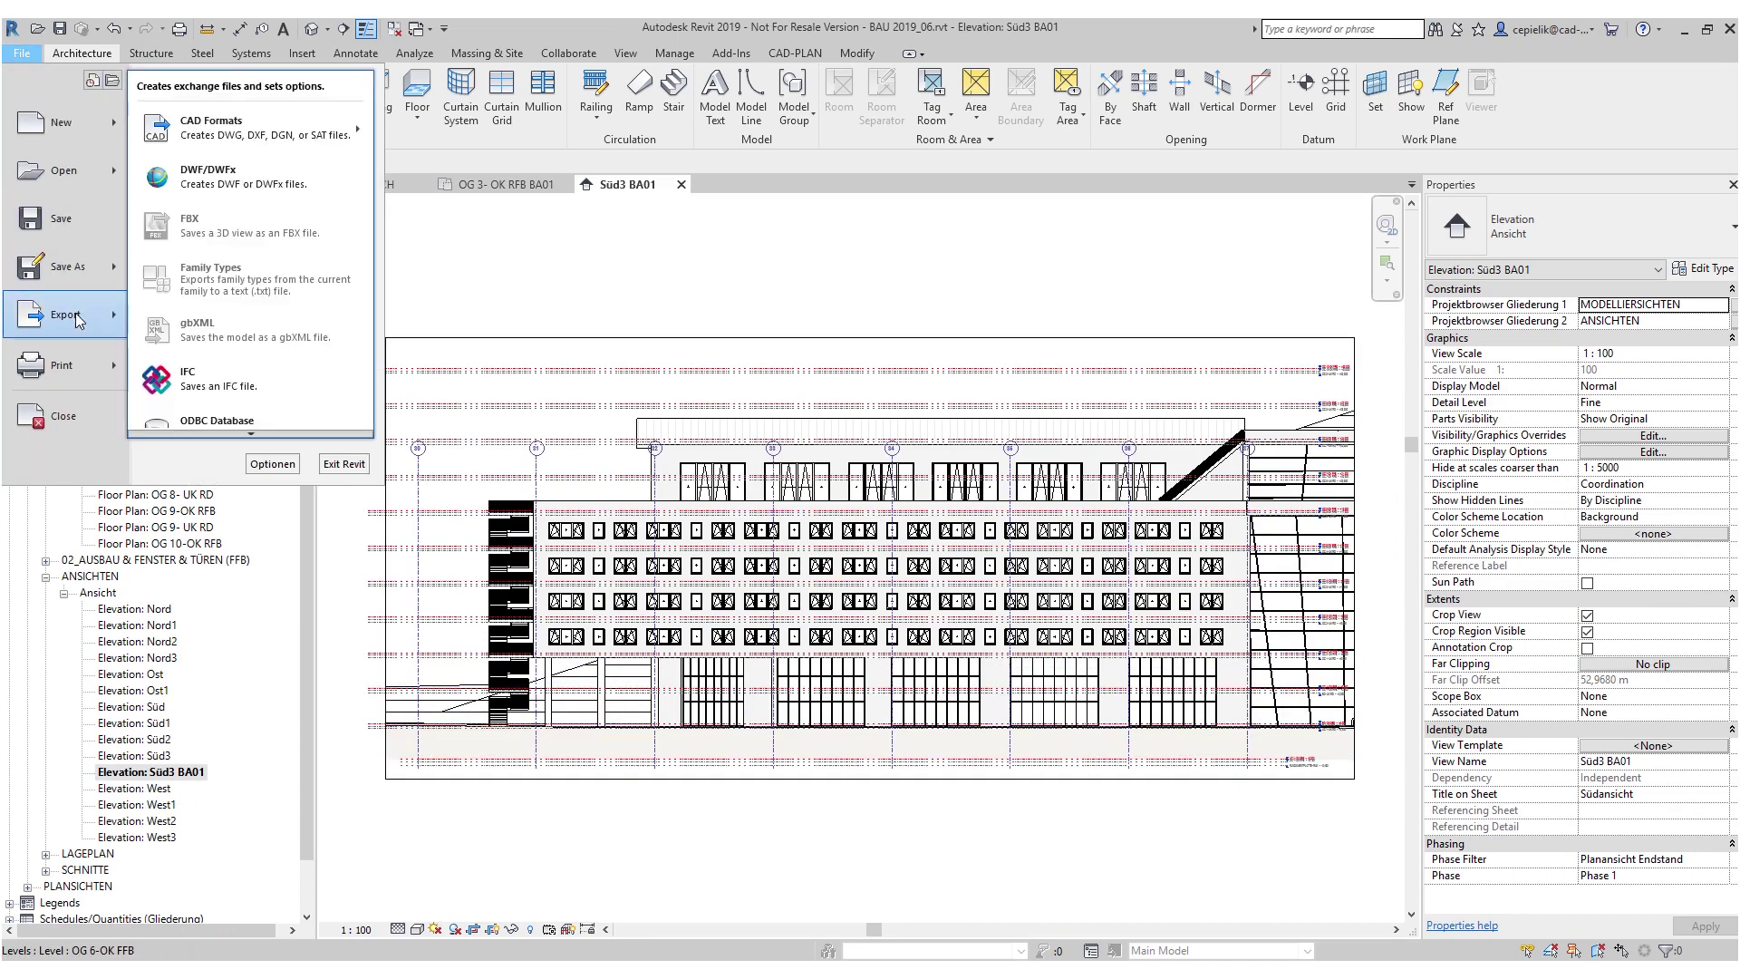
pyautogui.moveTo(253, 143)
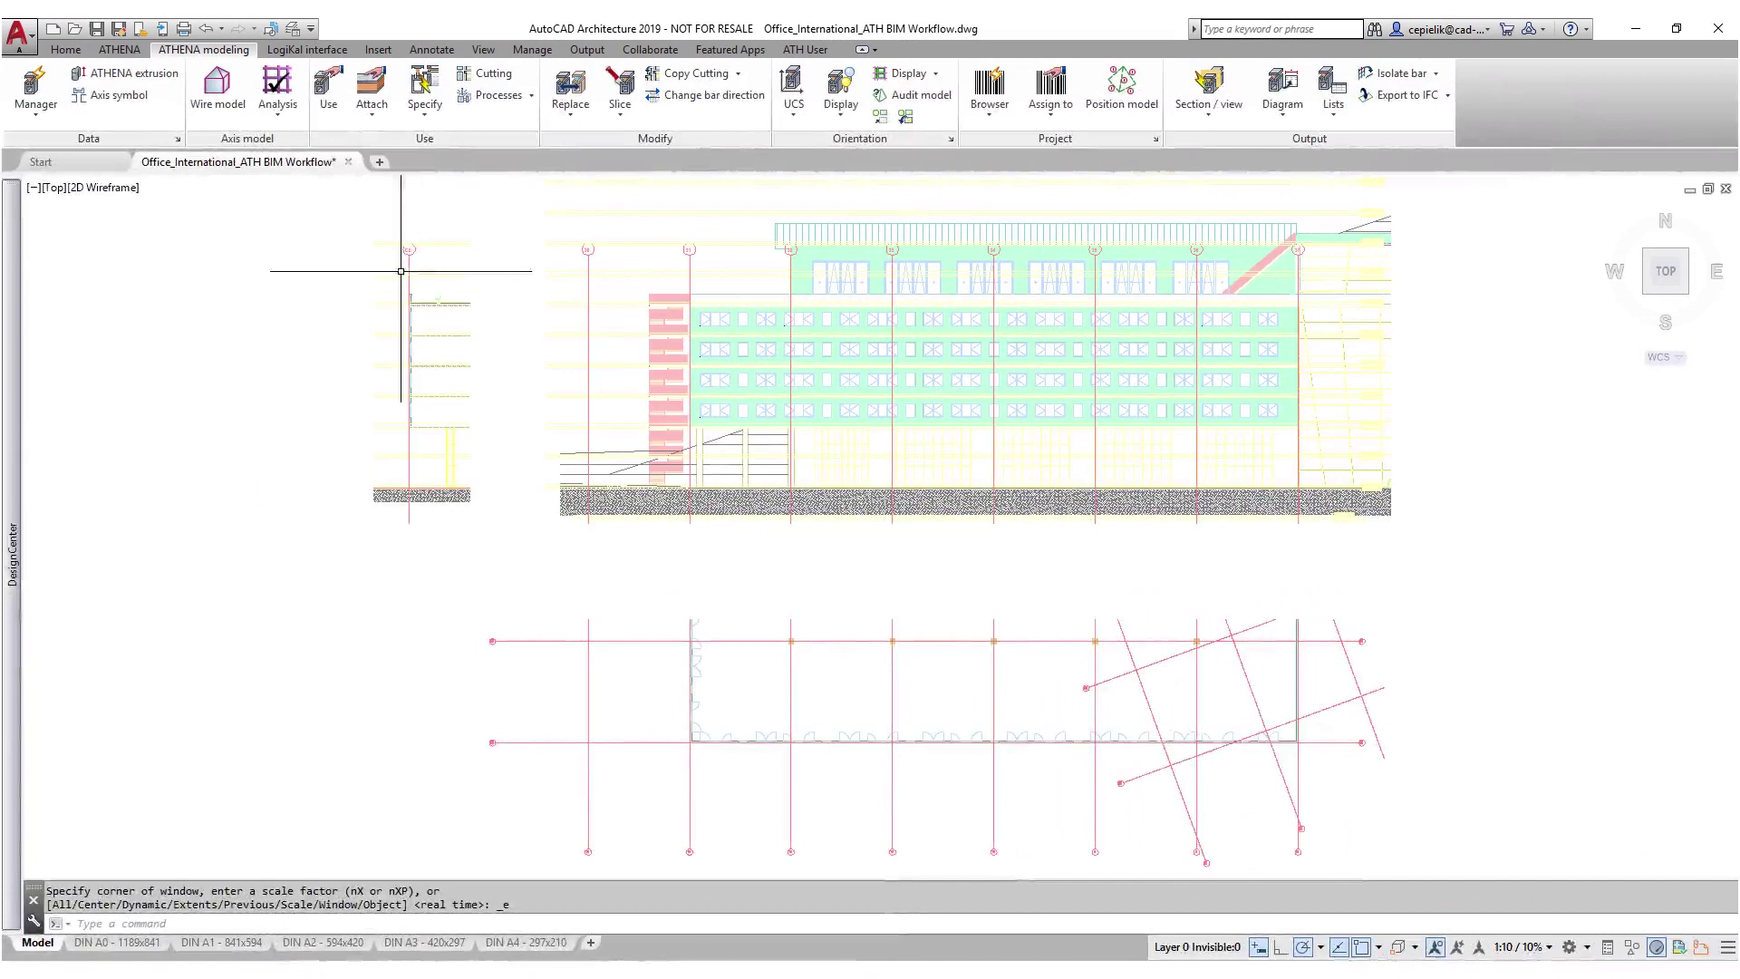
# Step: Switch to AutoCAD Architecture and start a LogiKal Element assigned to the Office International job
pyautogui.click(294, 53)
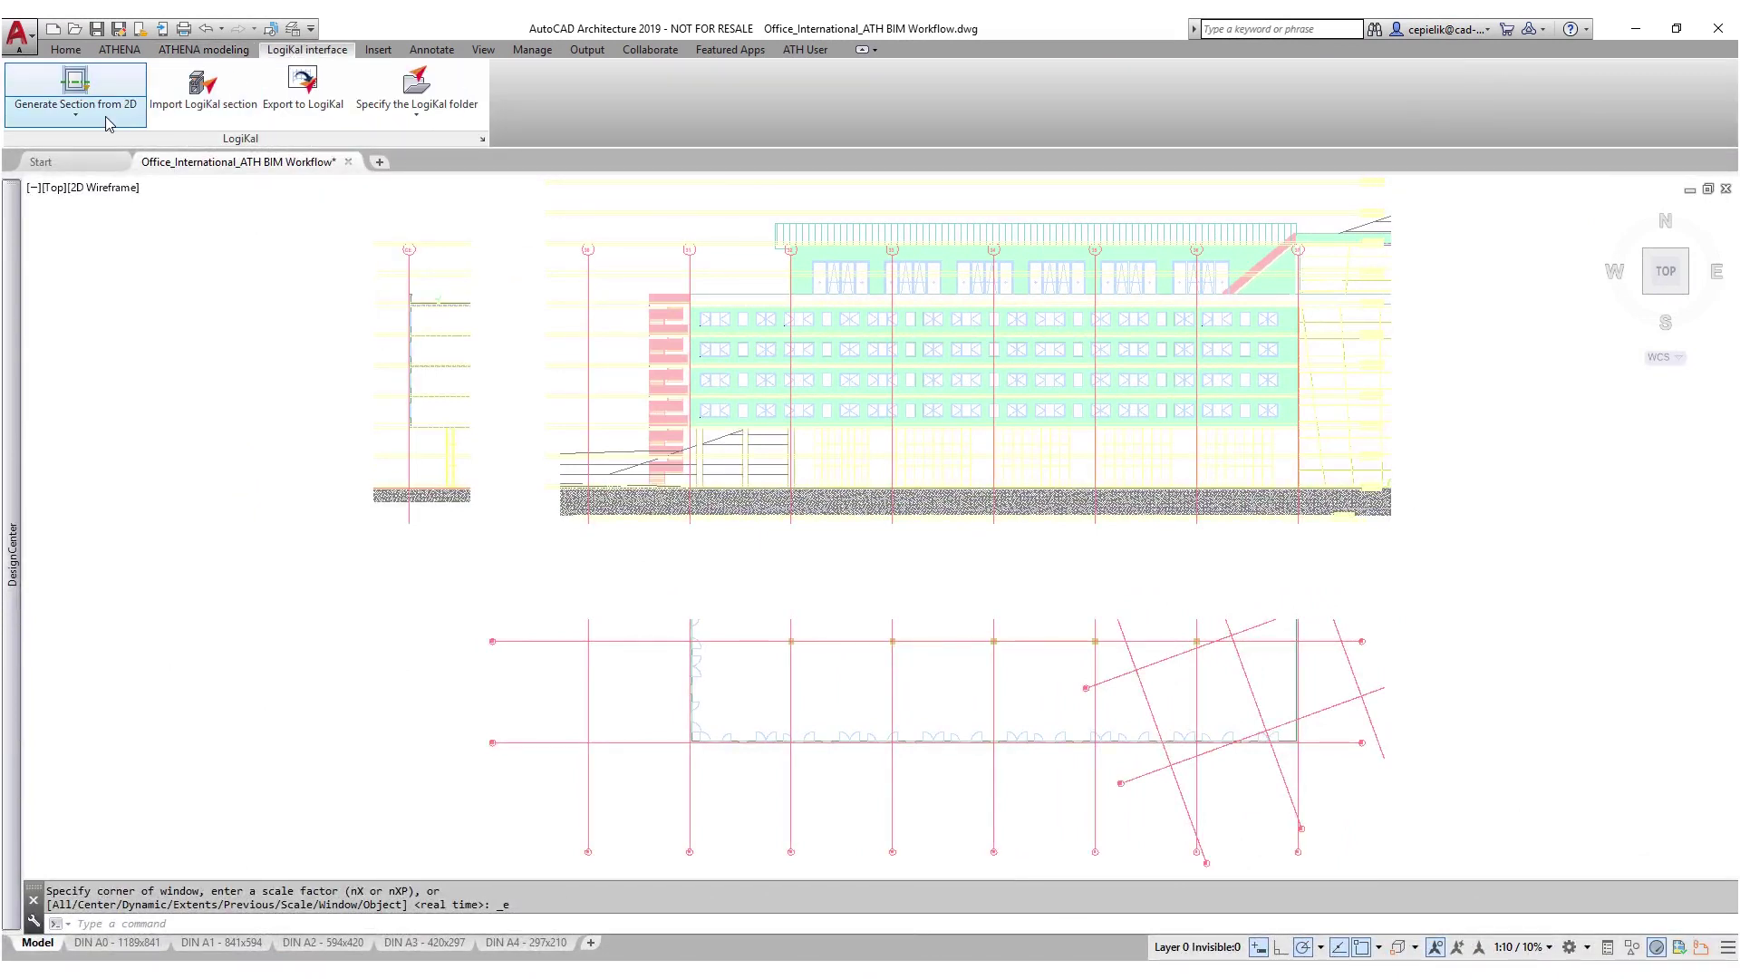
pyautogui.click(76, 115)
pyautogui.click(78, 183)
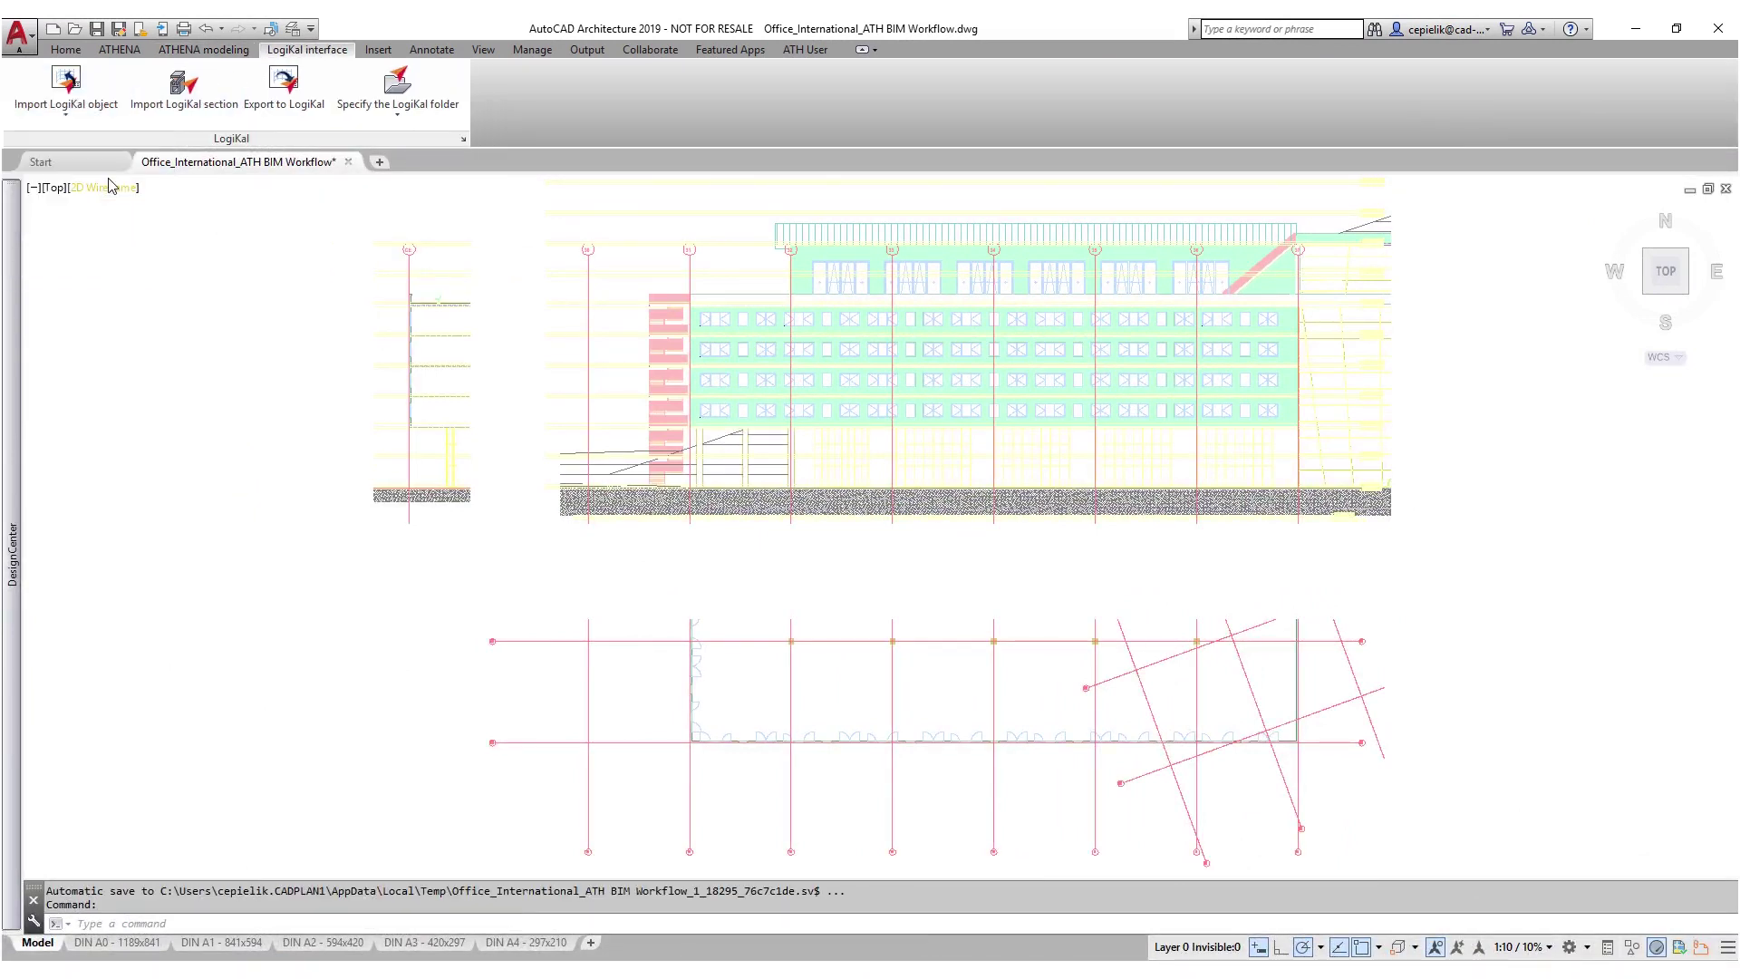
pyautogui.click(833, 359)
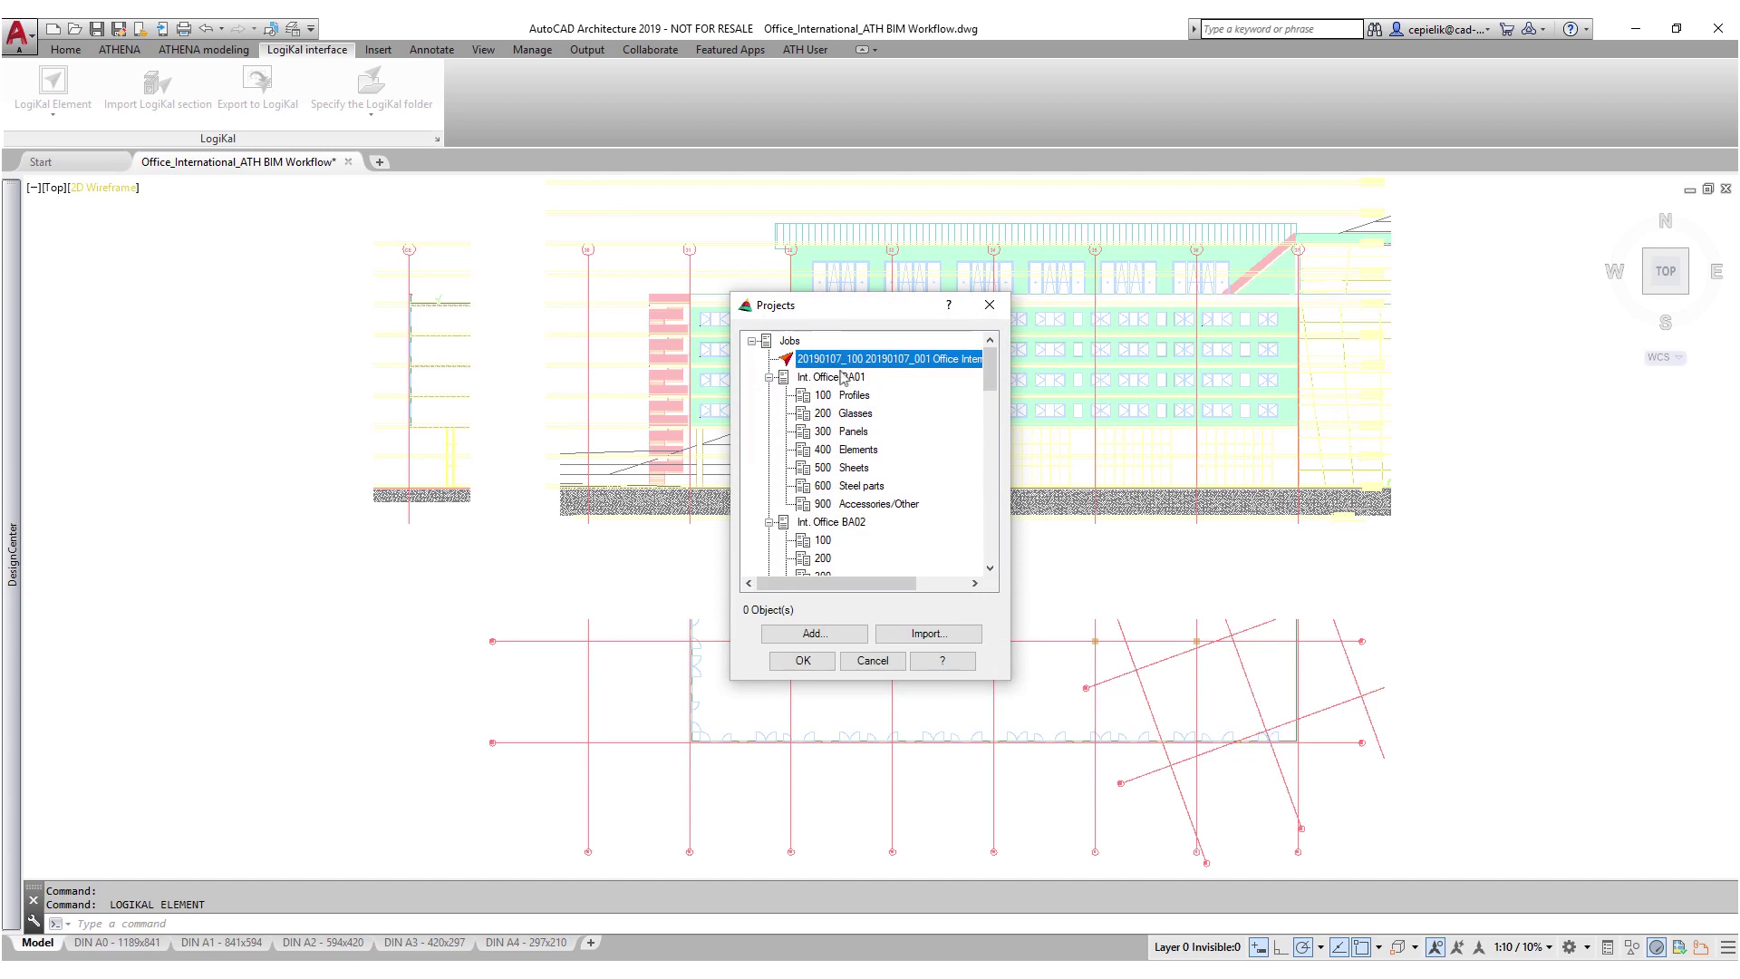
pyautogui.click(803, 660)
# Step: Define the LogiKal element's area with the COrners option on the corners of the narrow window opening in the elevation
pyautogui.write('CO')
pyautogui.press('Return')
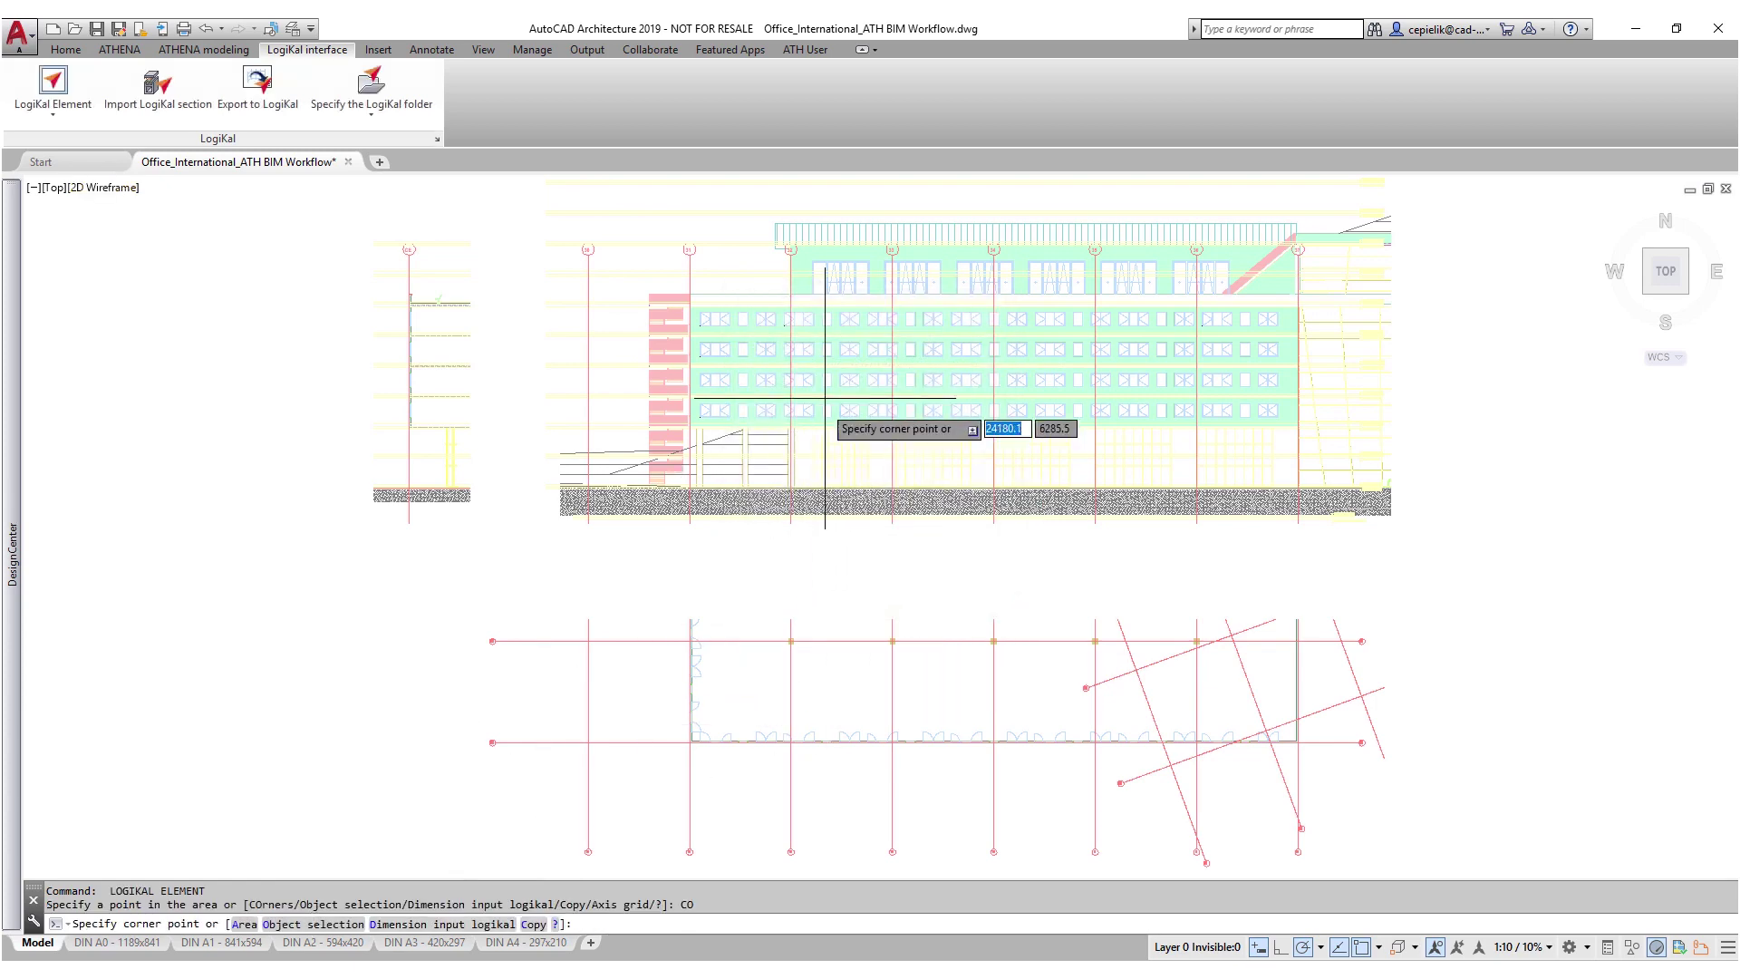
pyautogui.scroll(6, 668, 318)
pyautogui.click(668, 318)
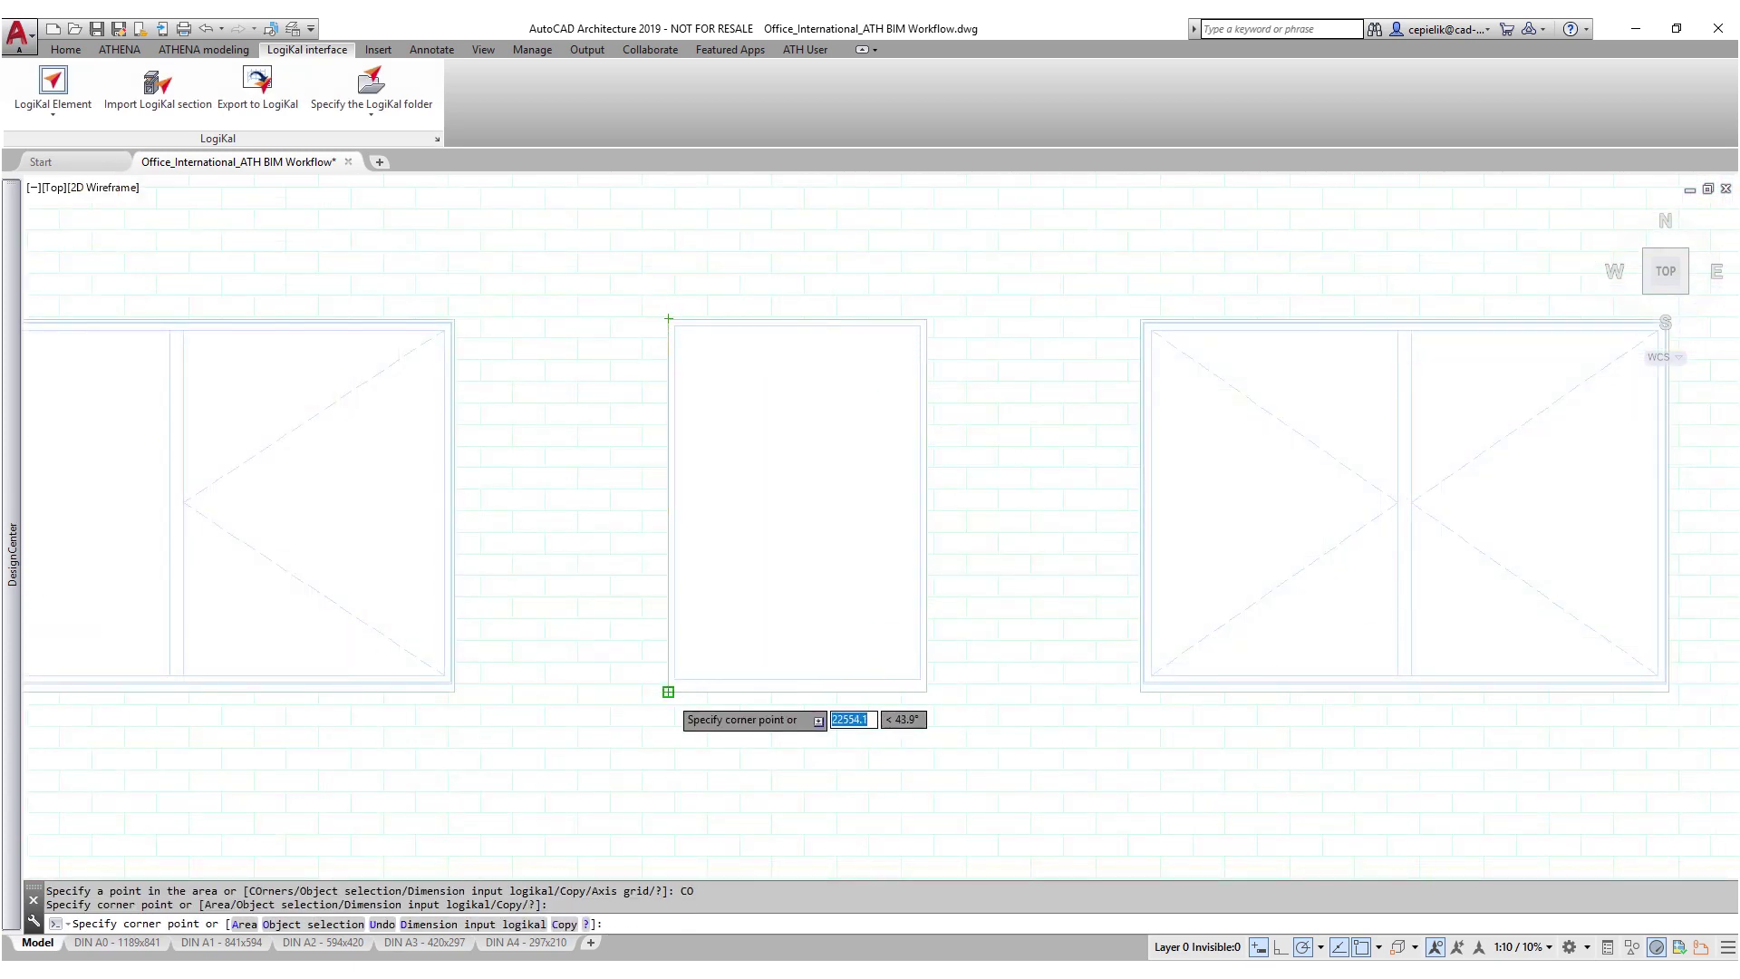
pyautogui.click(669, 692)
# Step: Generate a section from 2D through the new window element along a vertical section line and confirm its viewing direction
pyautogui.click(81, 123)
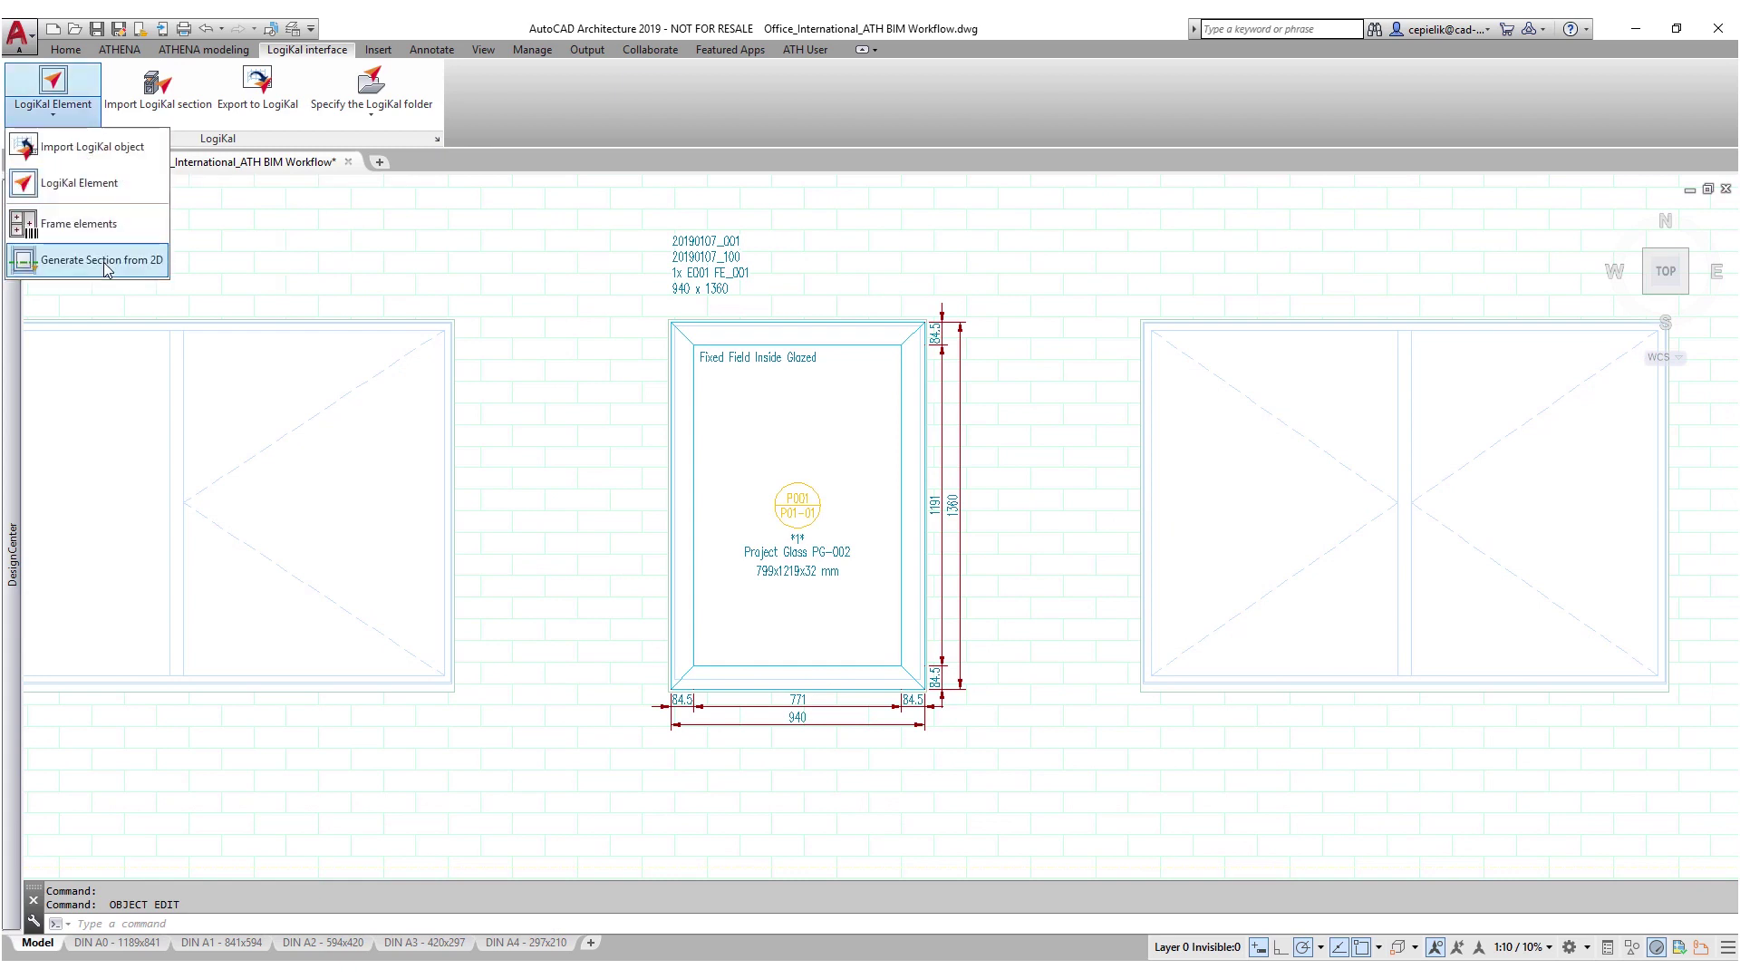
pyautogui.click(105, 263)
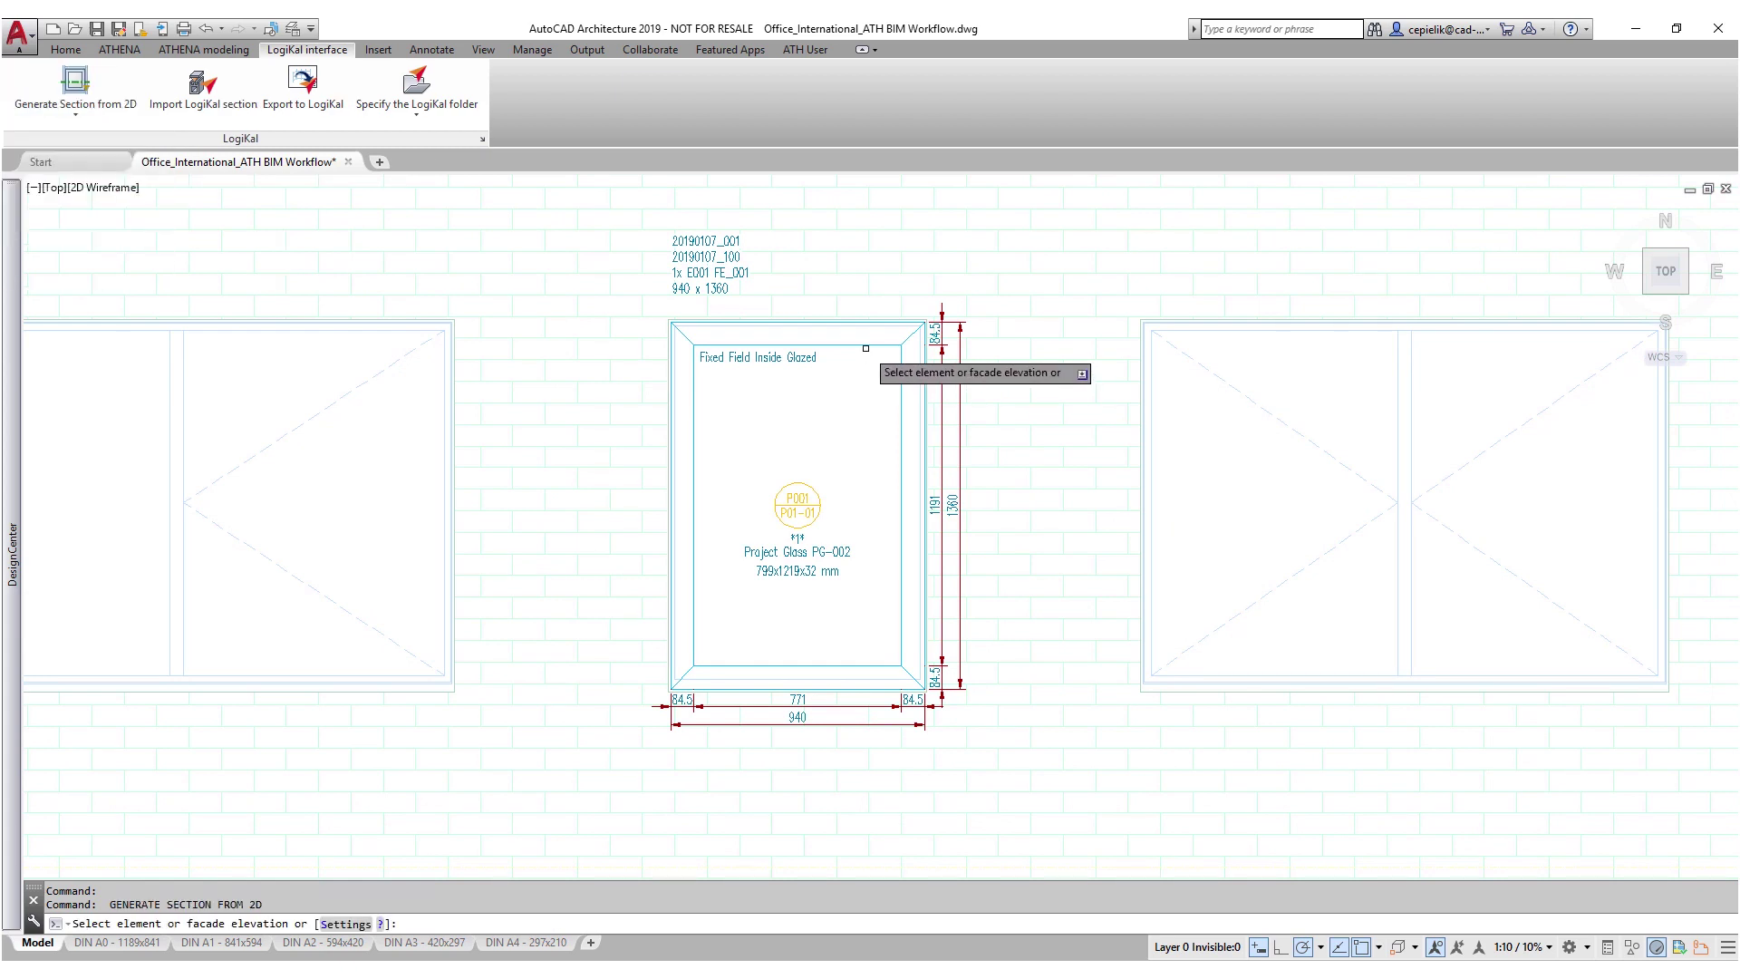
pyautogui.click(872, 356)
pyautogui.click(864, 270)
pyautogui.click(864, 743)
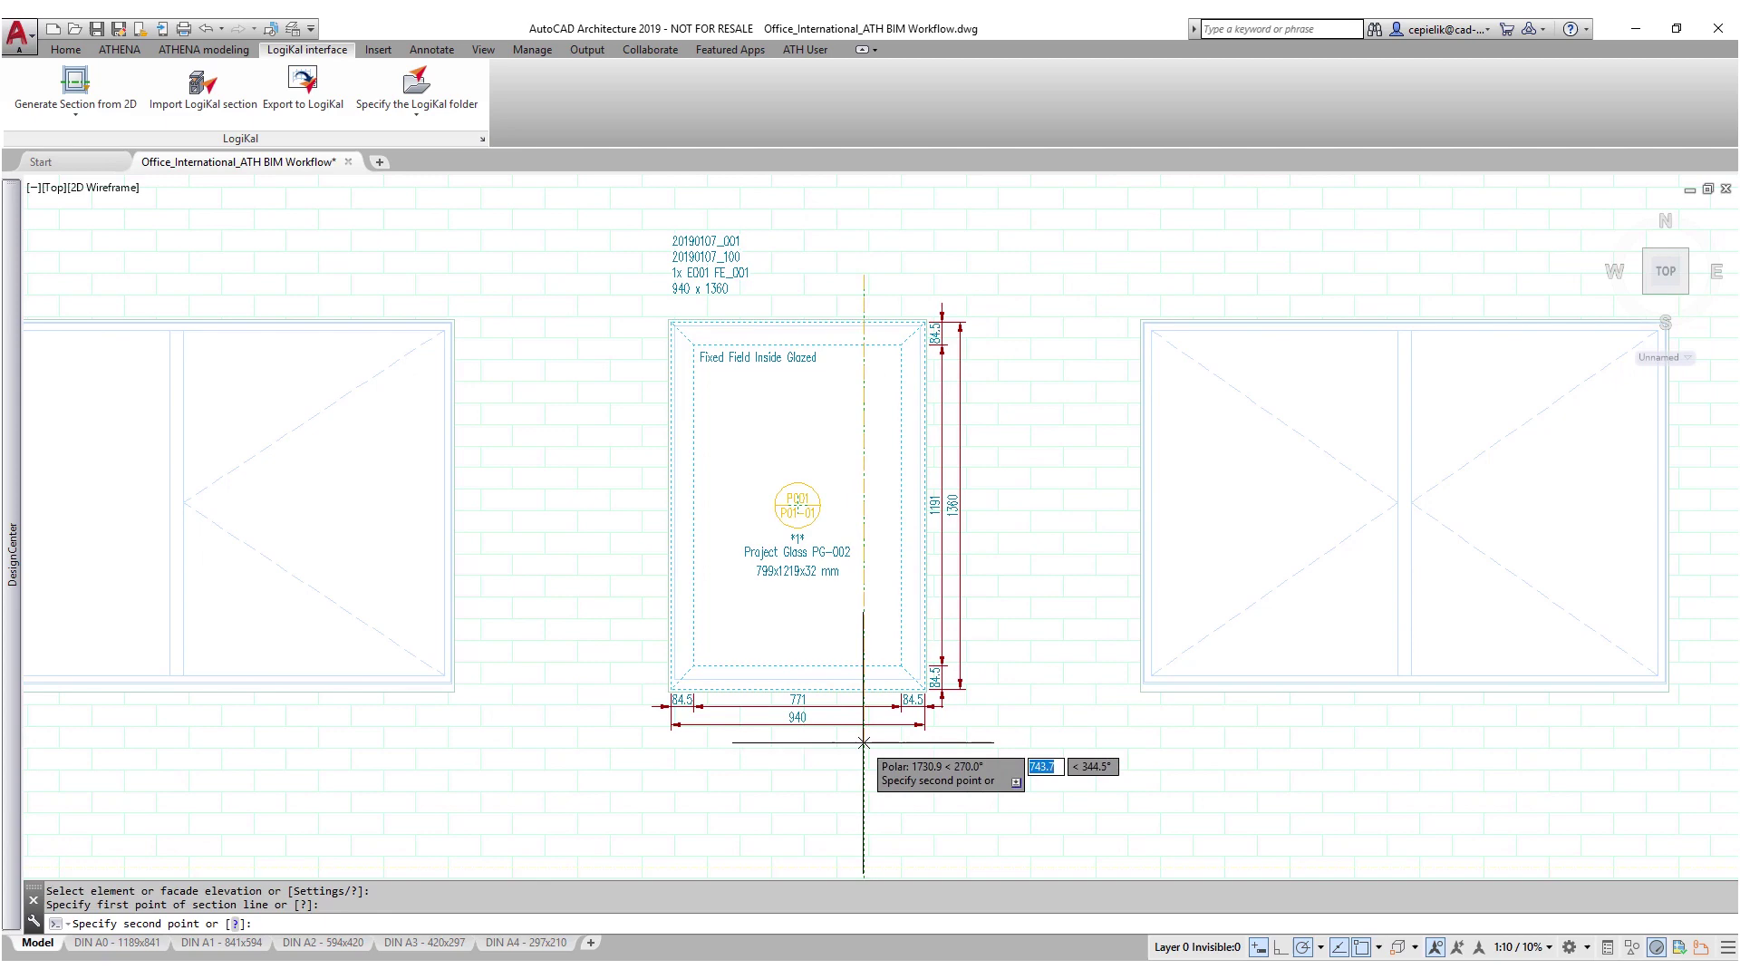
pyautogui.click(898, 640)
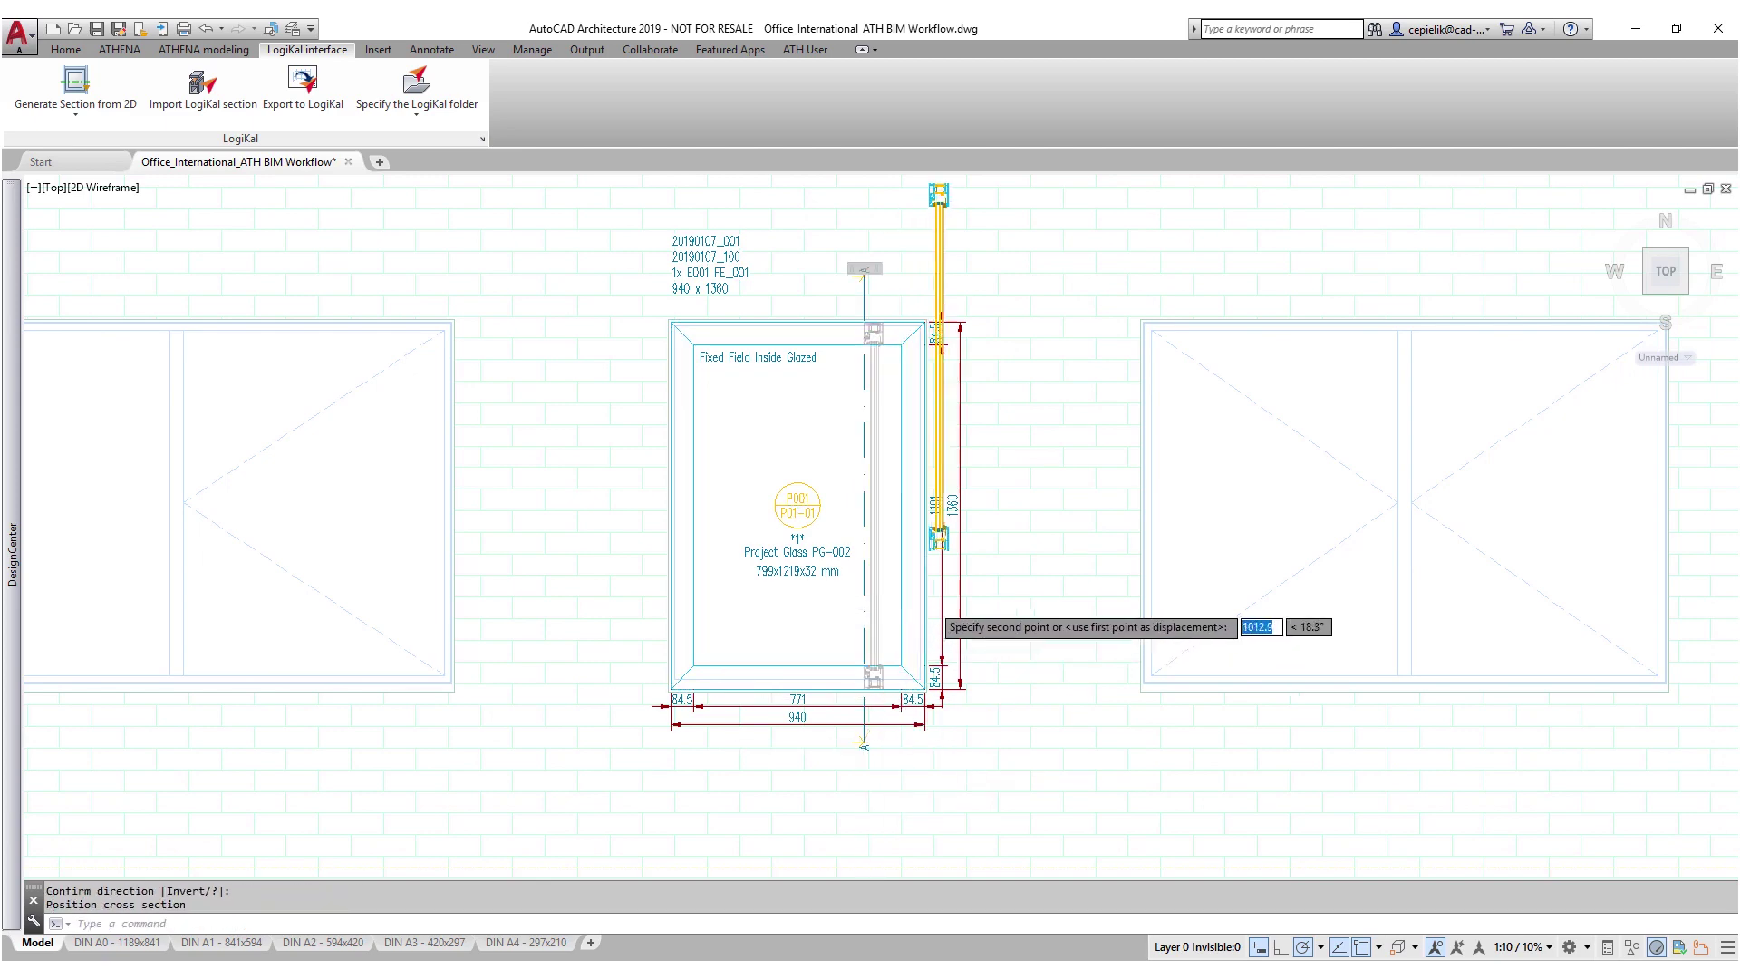
# Step: Position the generated cross section A-A in the window opening of the building's wall section
pyautogui.scroll(-5, 943, 607)
pyautogui.scroll(5, 447, 641)
pyautogui.click(380, 641)
pyautogui.moveTo(233, 526); pyautogui.dragTo(420, 591, button='middle')
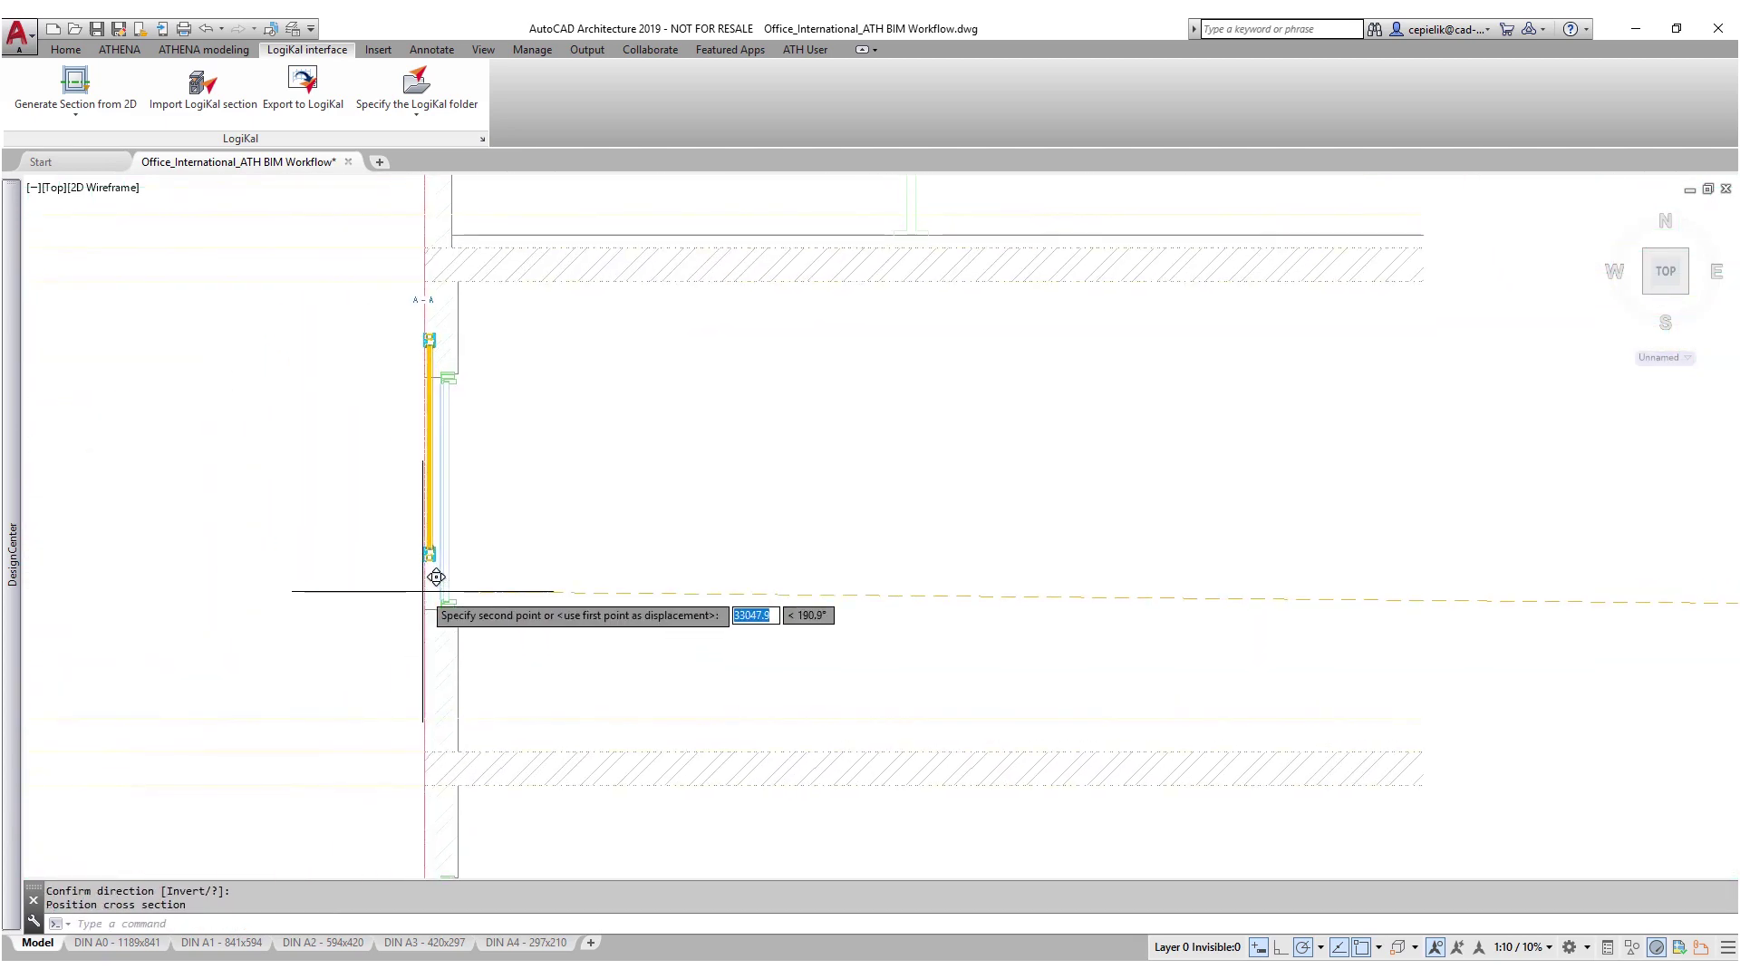
pyautogui.scroll(3, 420, 591)
pyautogui.click(447, 671)
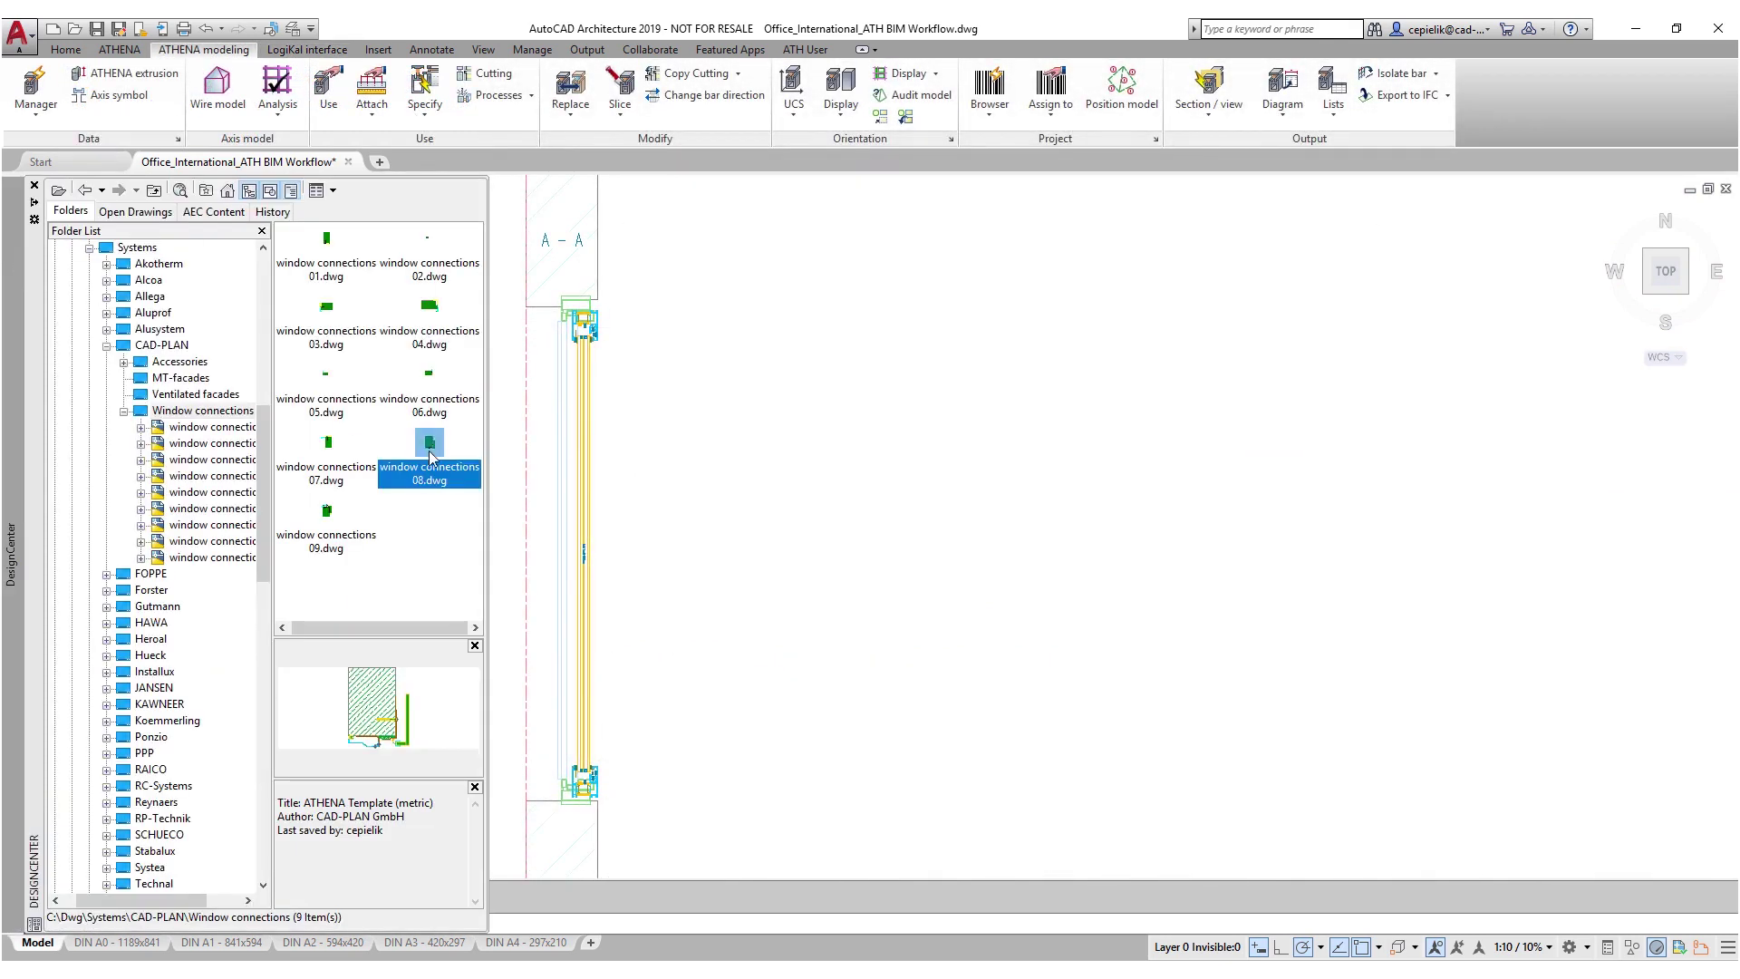
# Step: Insert window connections 08.dwg at the upper wall edge of the window section with default scale and rotation
pyautogui.moveTo(431, 446); pyautogui.dragTo(723, 535)
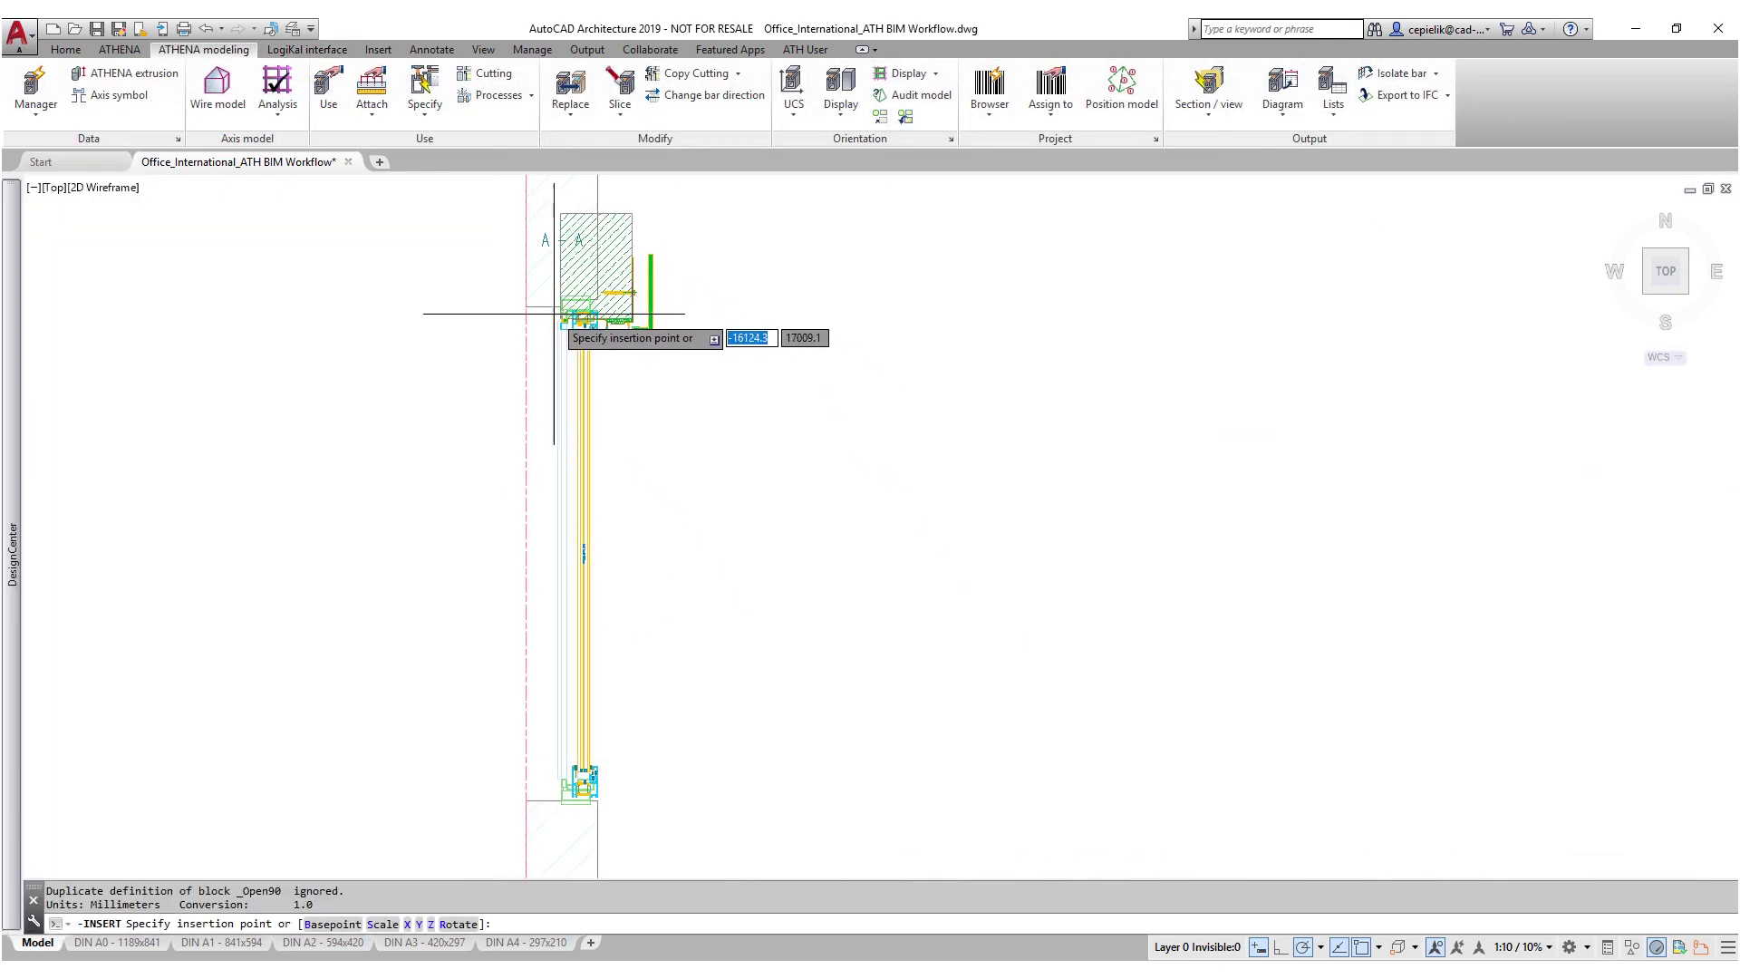
pyautogui.click(527, 311)
pyautogui.press('Return')
pyautogui.press('Return')
pyautogui.press('Return')
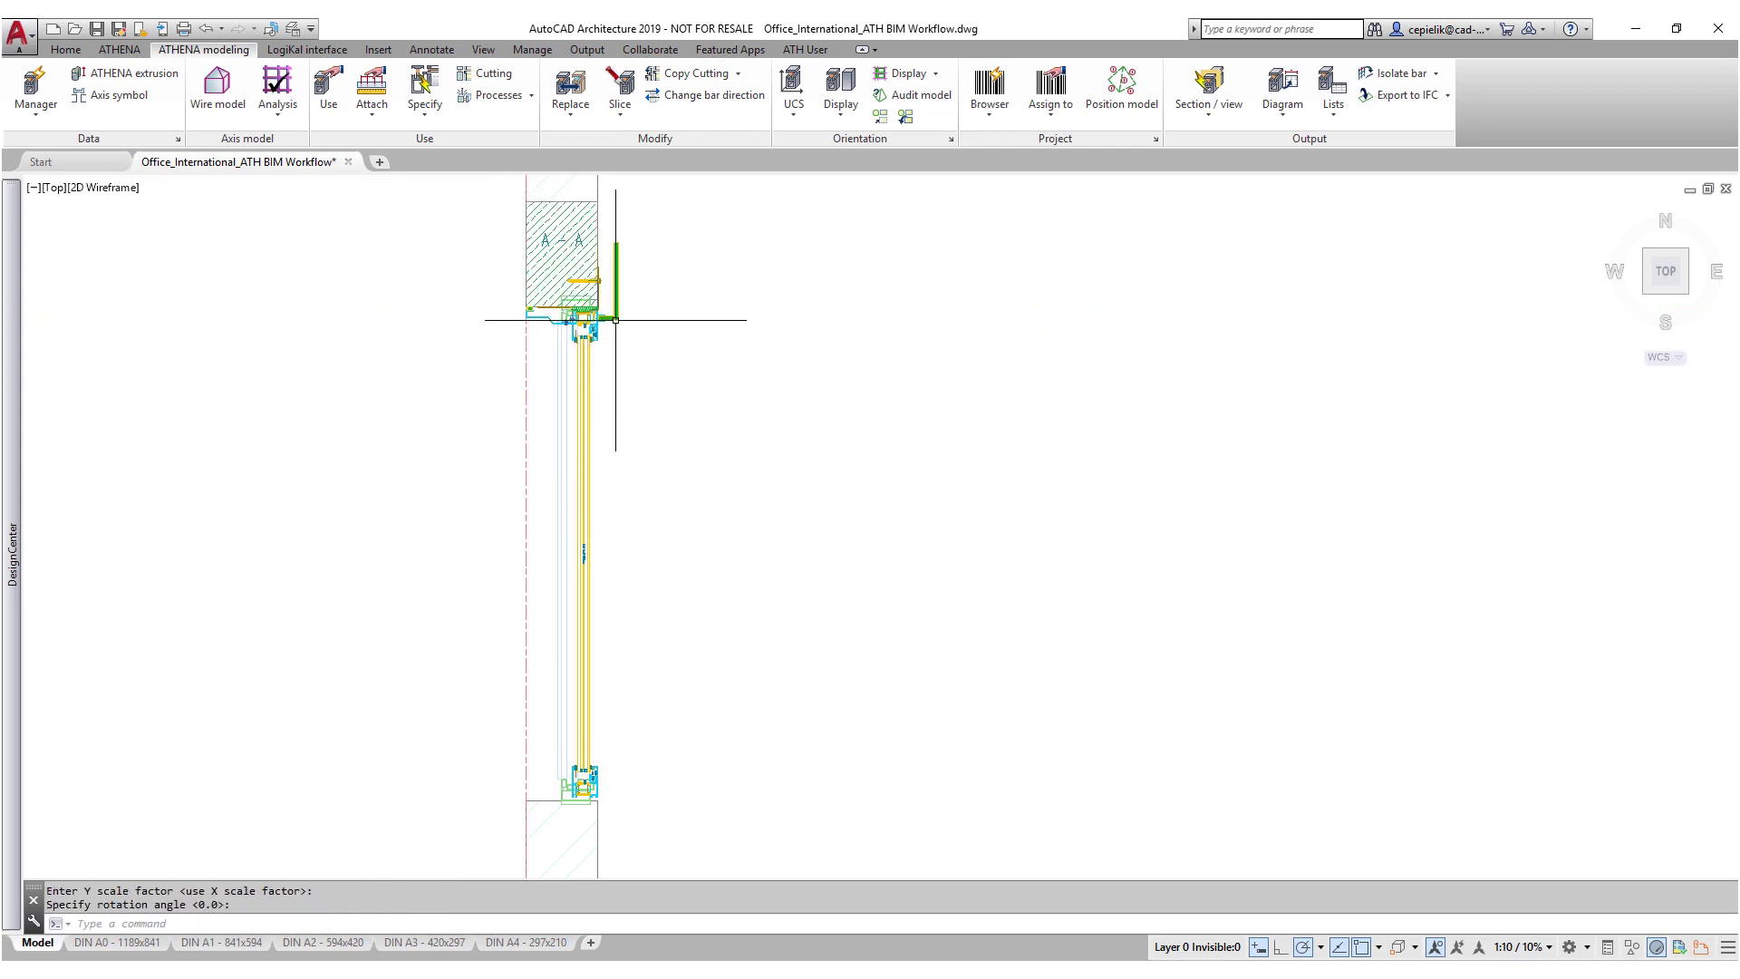
# Step: Insert window connections 09.dwg at the lower wall edge of the window section with default scale and rotation
pyautogui.moveTo(12, 554)
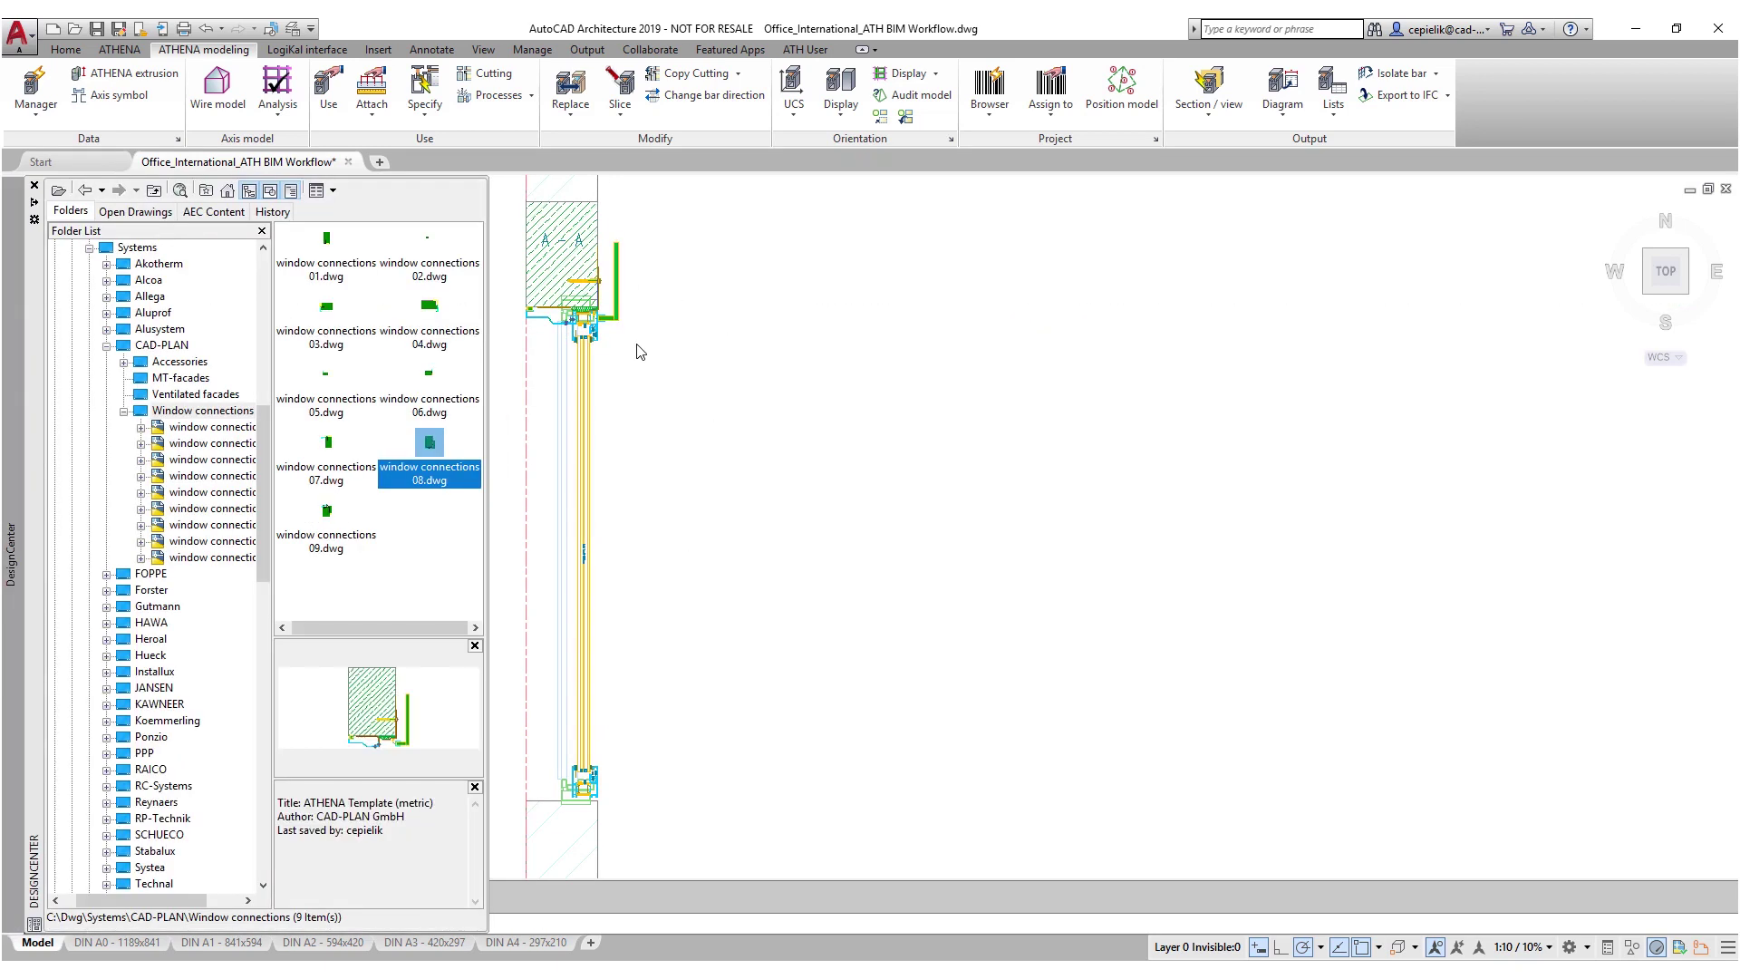
pyautogui.click(327, 526)
pyautogui.moveTo(676, 598); pyautogui.dragTo(635, 707)
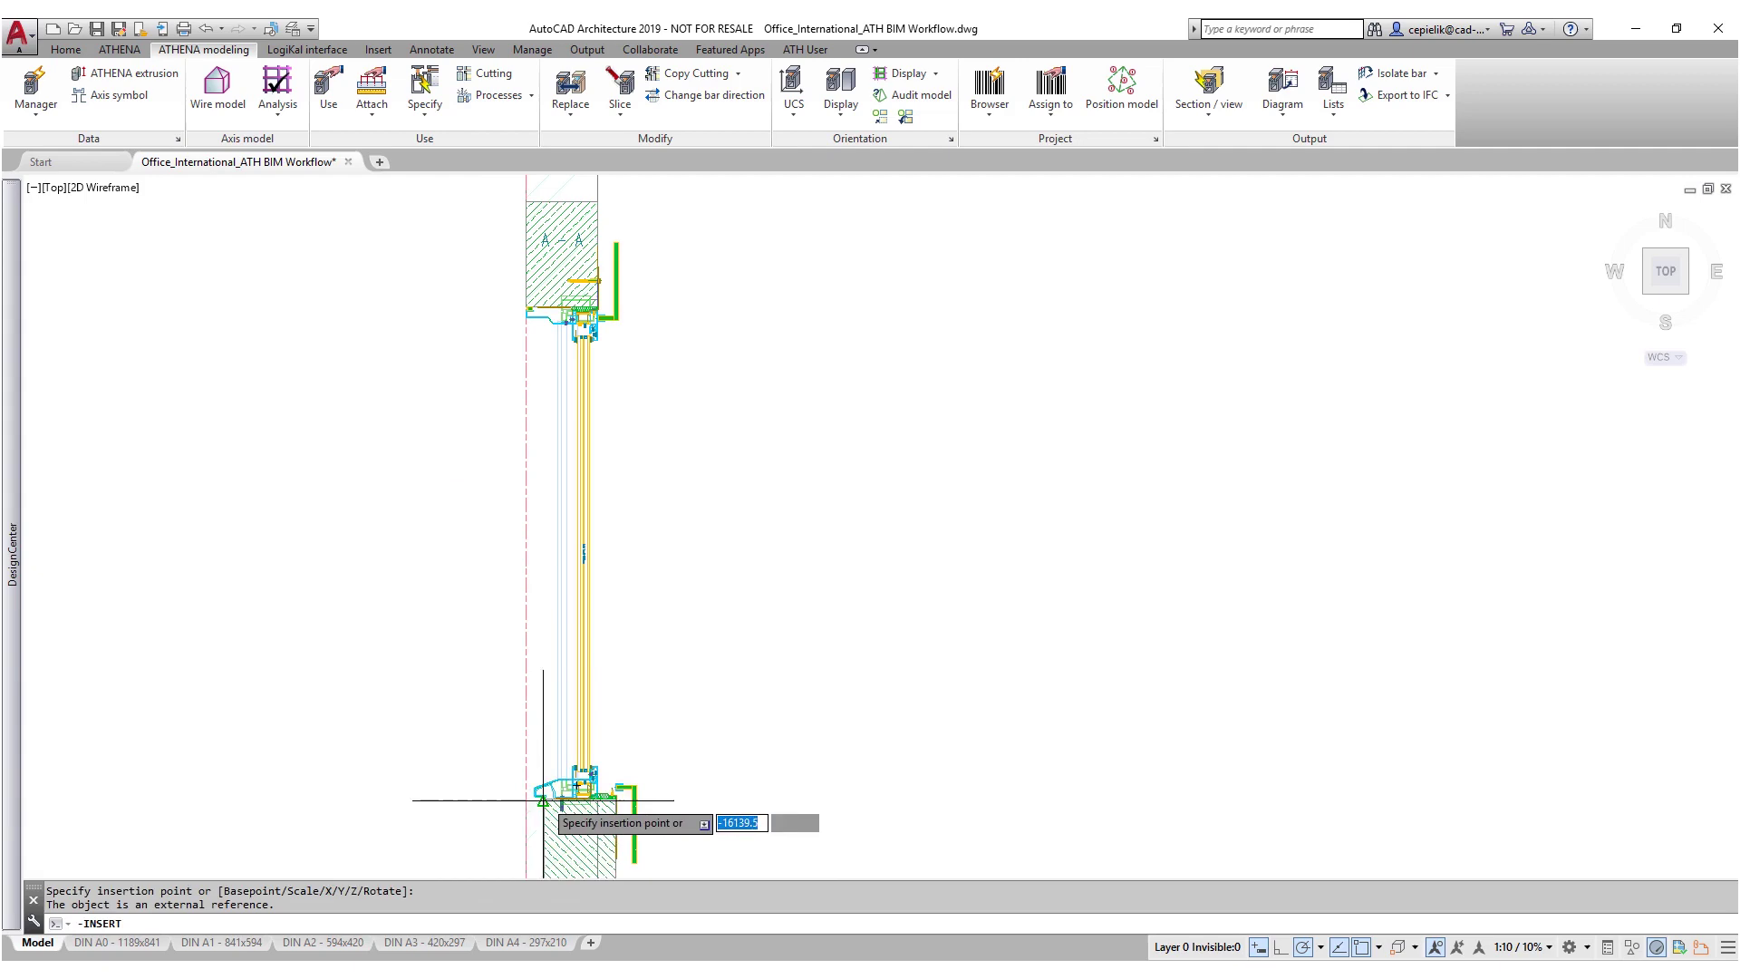
pyautogui.click(540, 798)
pyautogui.press('Return')
pyautogui.press('Return')
pyautogui.press('Return')
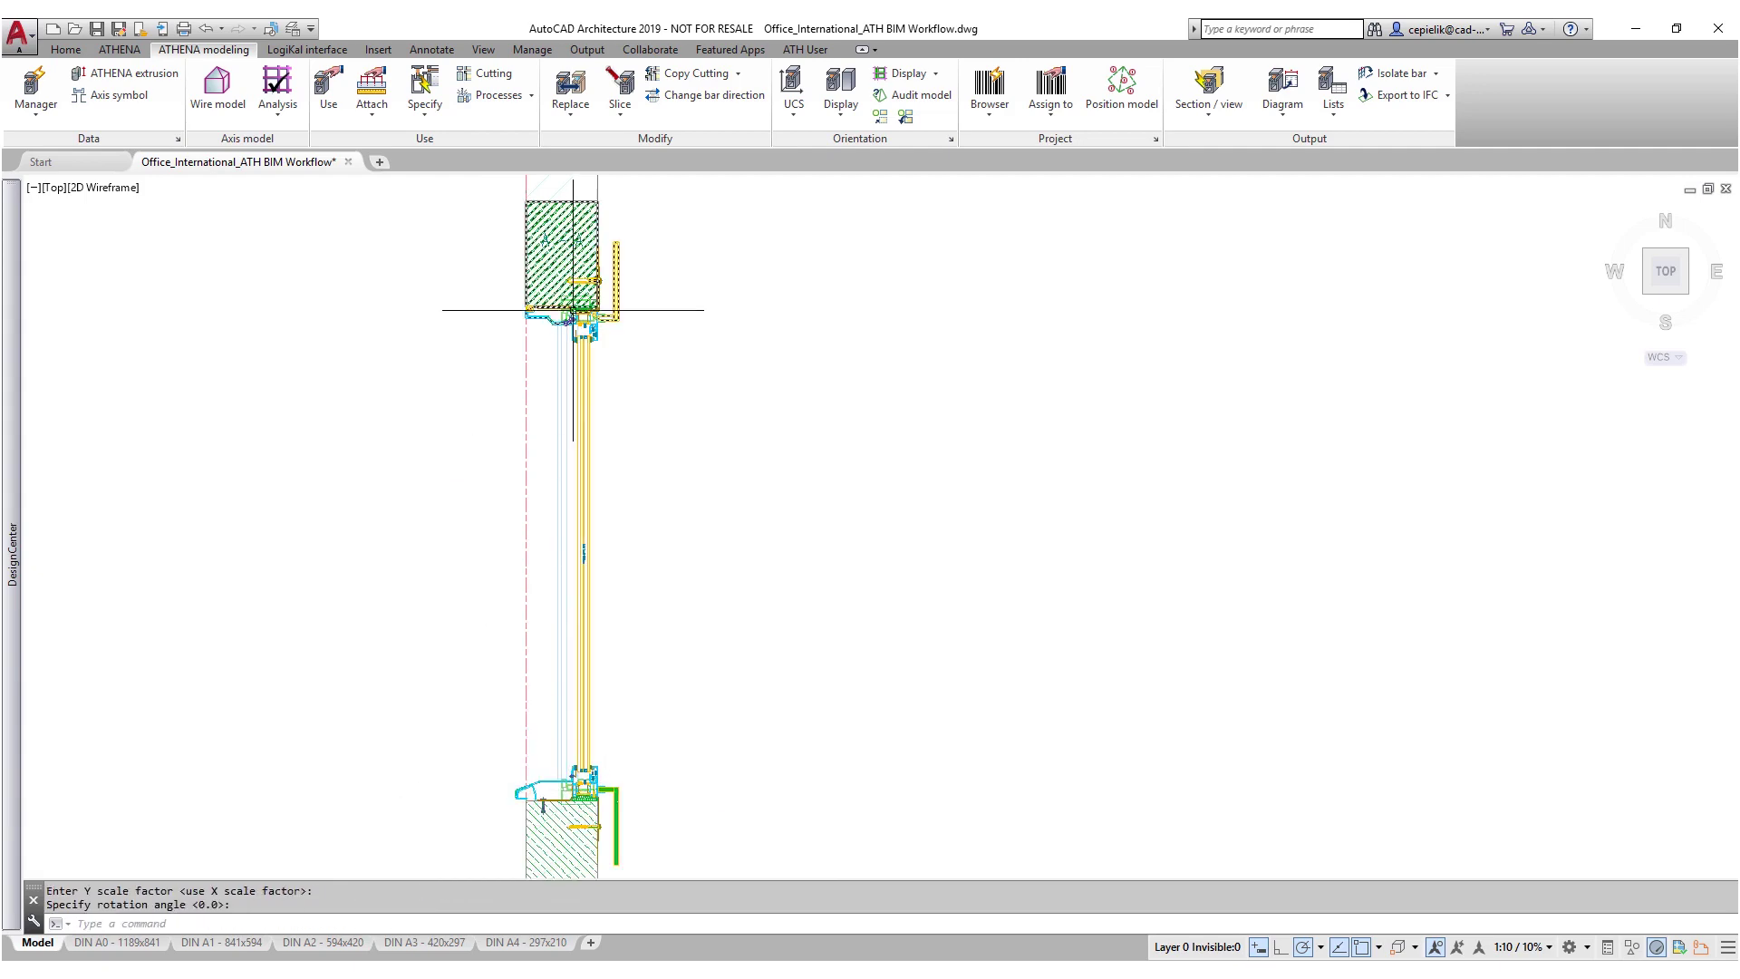
# Step: Examine the upper and lower connection details of the vertical section and the side connections of horizontal section B-B
pyautogui.scroll(6, 591, 280)
pyautogui.moveTo(591, 288); pyautogui.dragTo(649, 475, button='middle')
pyautogui.scroll(2, 571, 598)
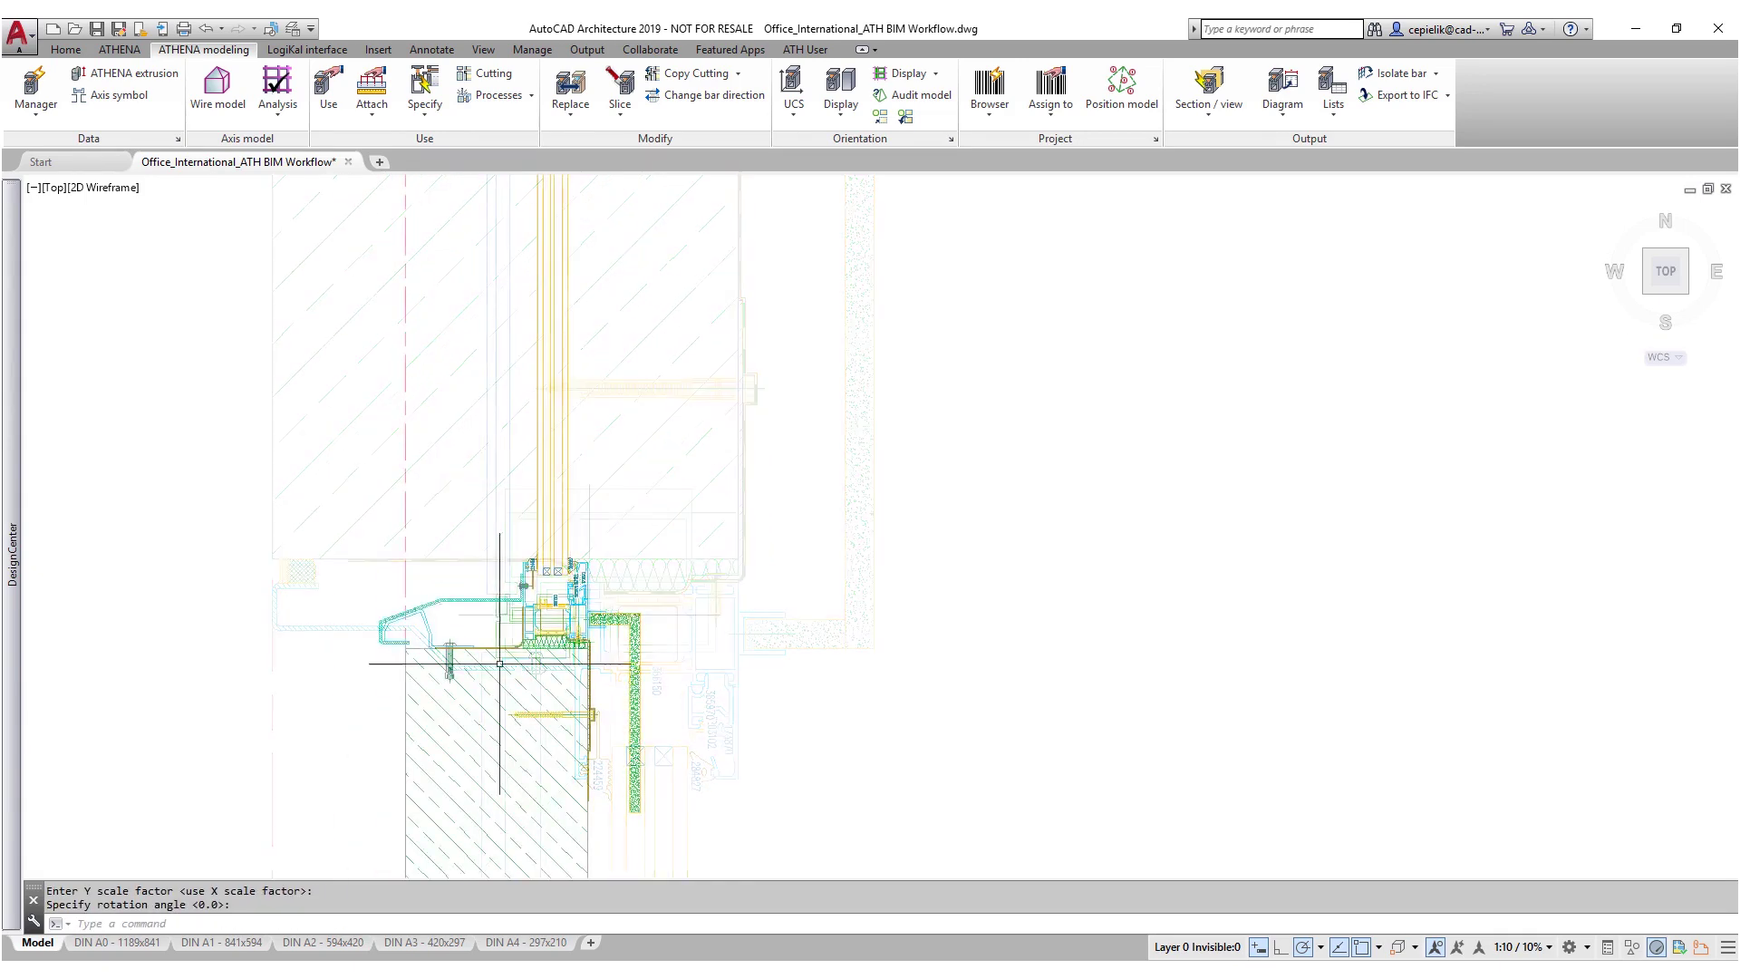
pyautogui.scroll(2, 488, 682)
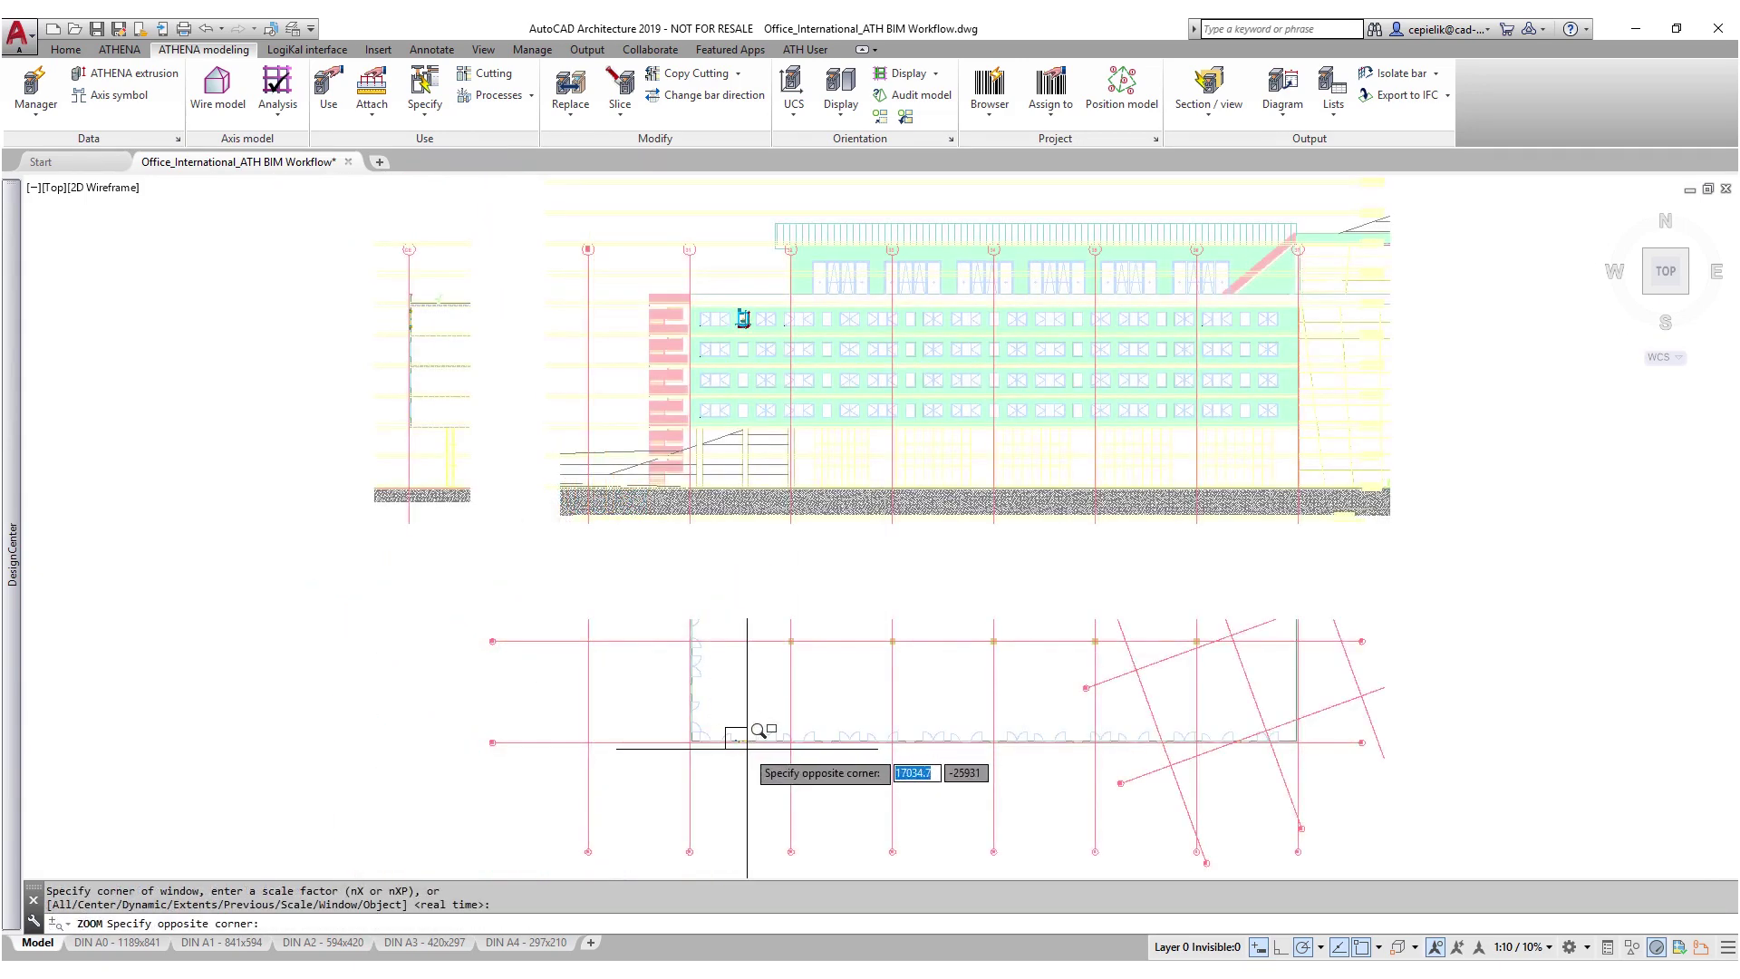
pyautogui.click(761, 731)
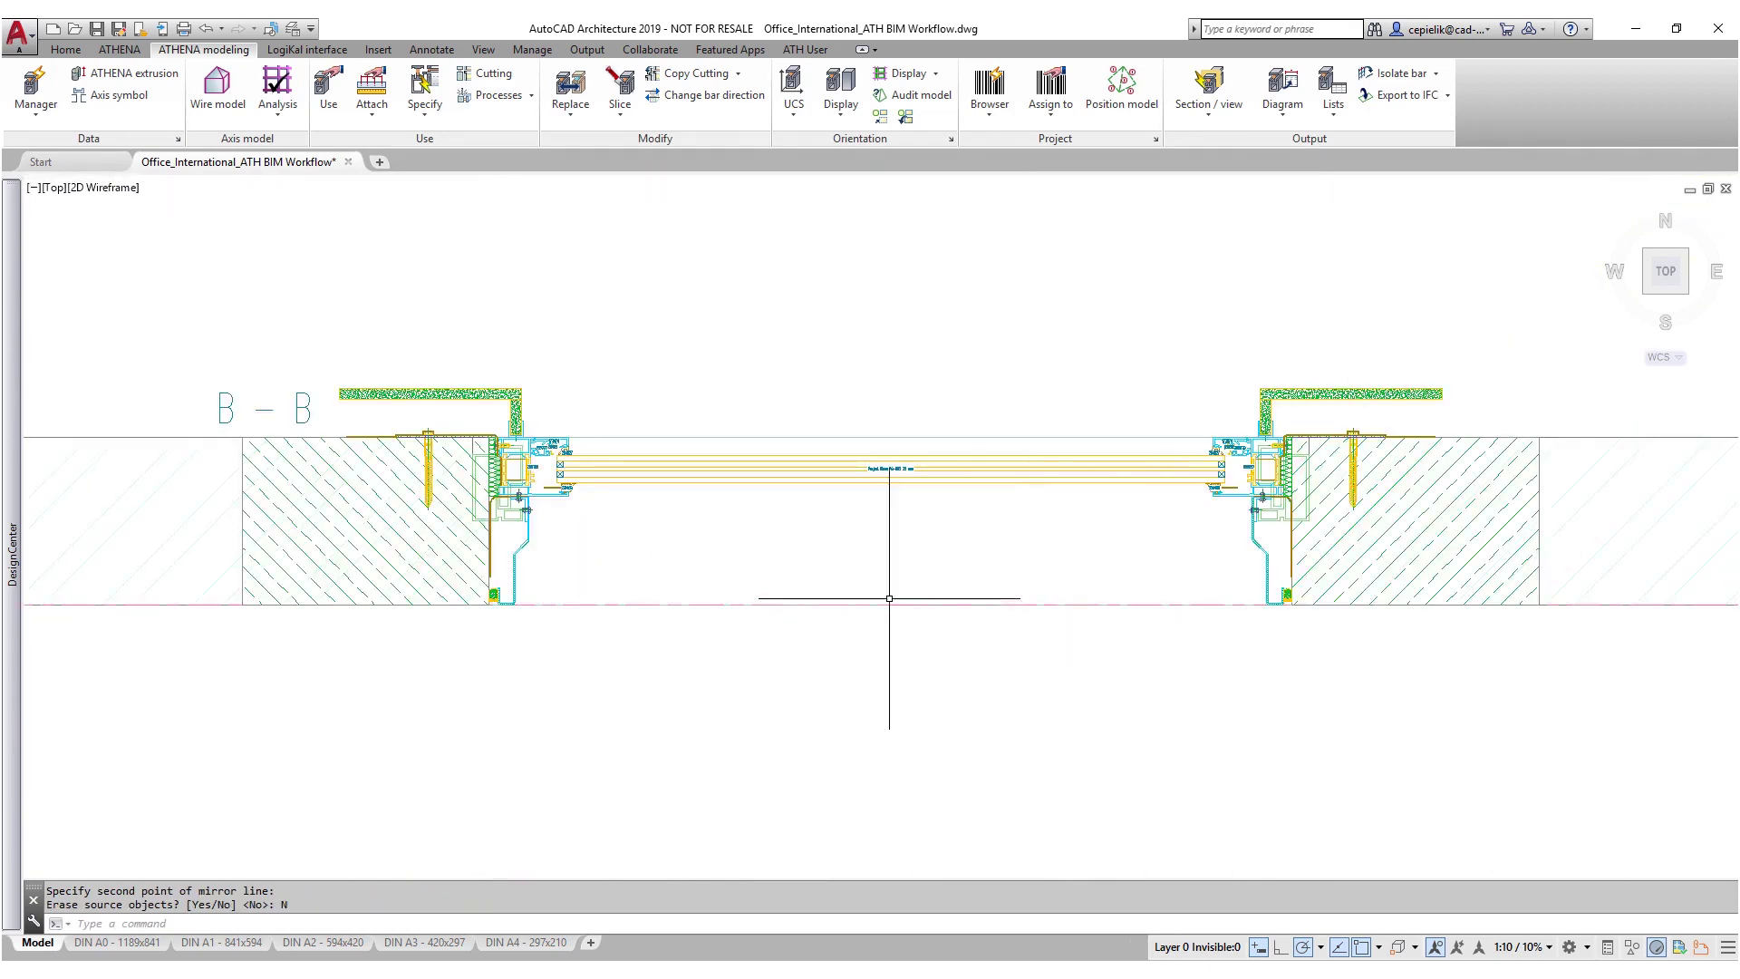
pyautogui.scroll(2, 1296, 468)
pyautogui.scroll(4, 1296, 469)
pyautogui.scroll(-5, 1296, 468)
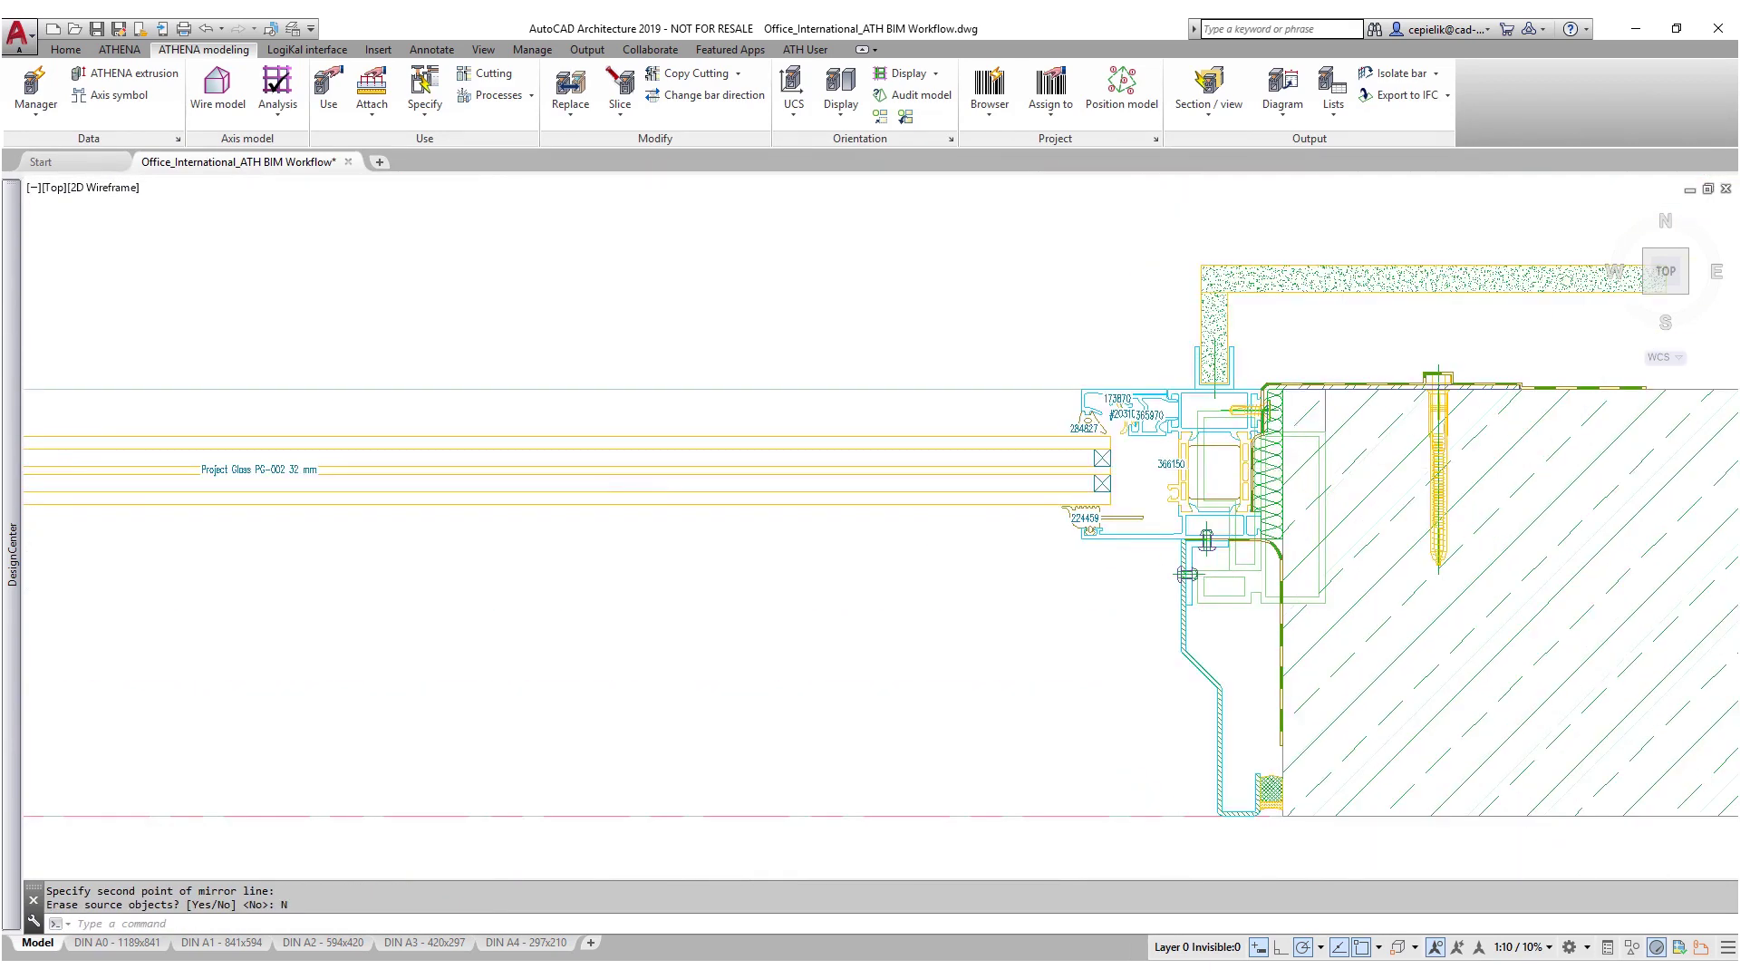
pyautogui.scroll(-2, 746, 396)
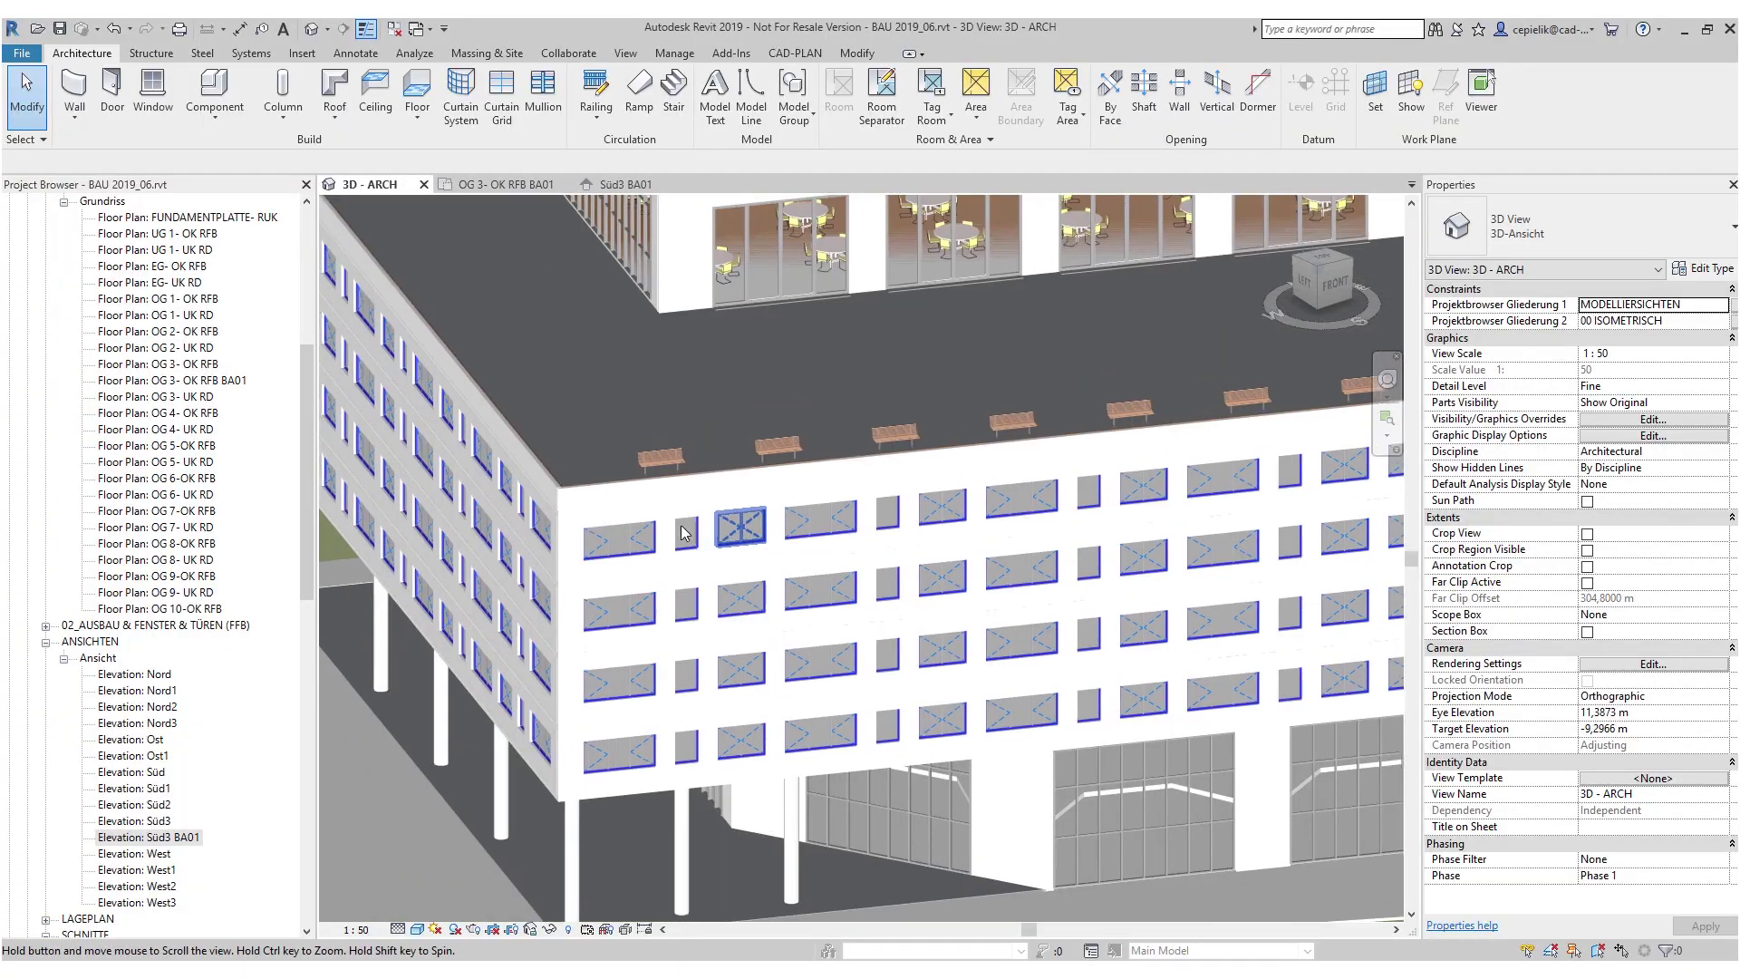
# Step: Switch to Revit, select a narrow FE_001 window in the facade's top row, and list the window families for DWG export
pyautogui.click(686, 533)
pyautogui.click(795, 53)
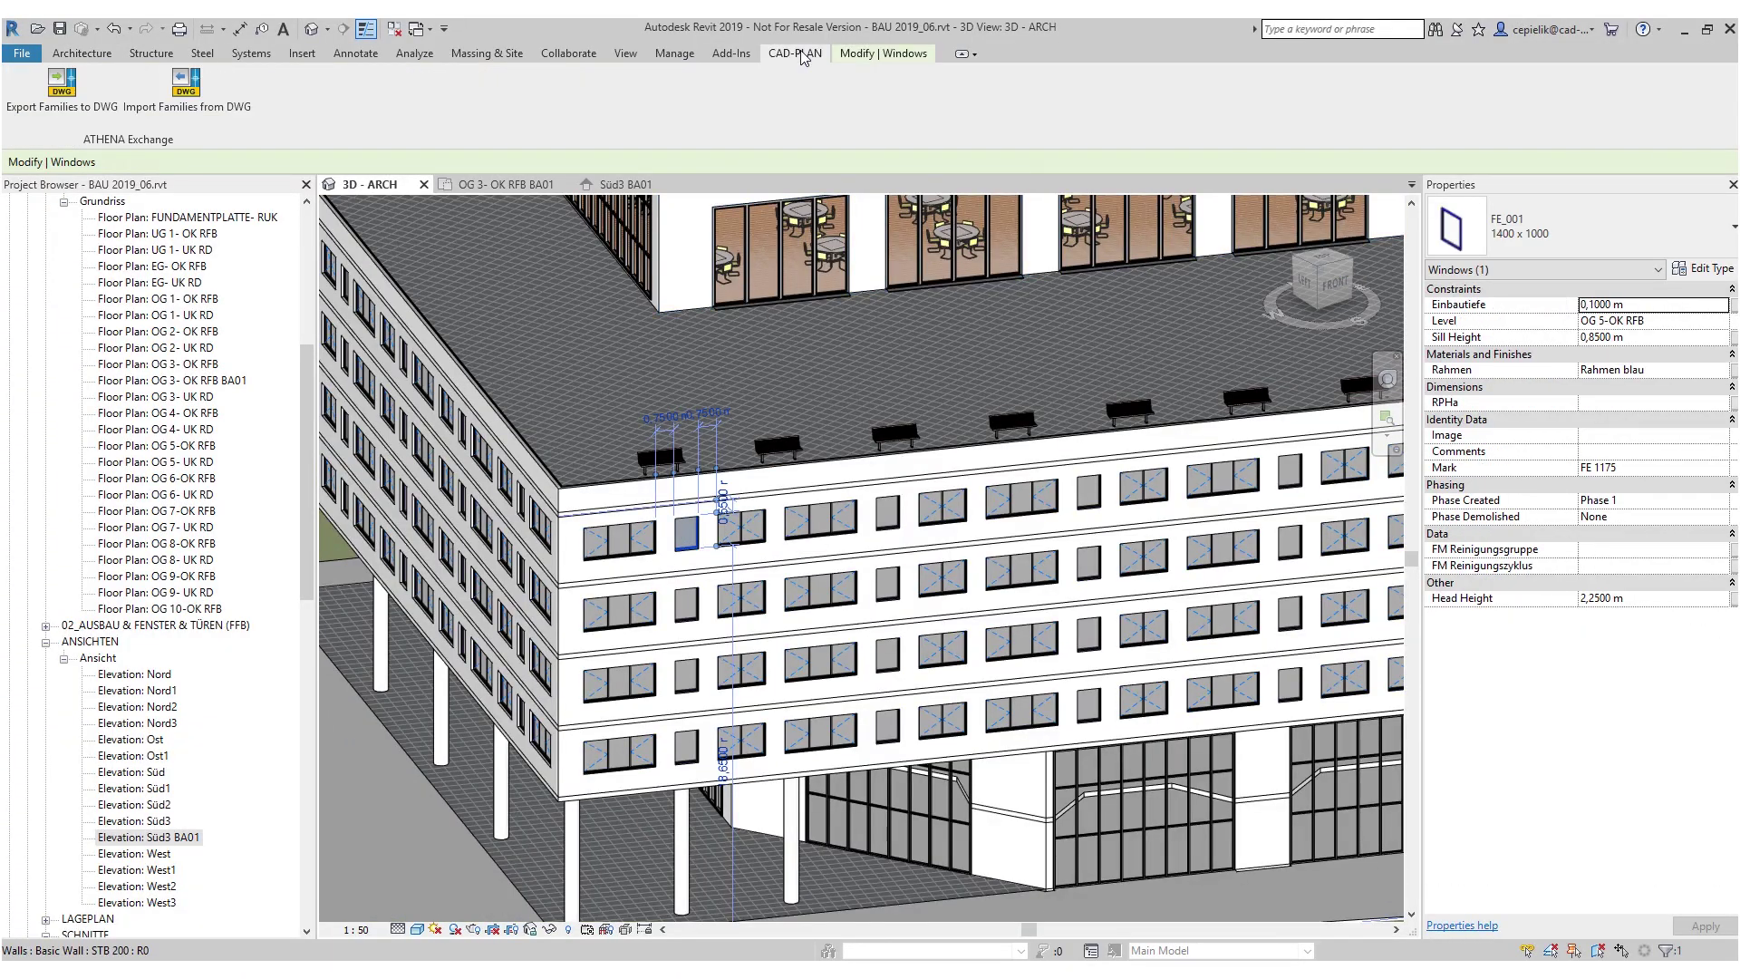
pyautogui.click(72, 90)
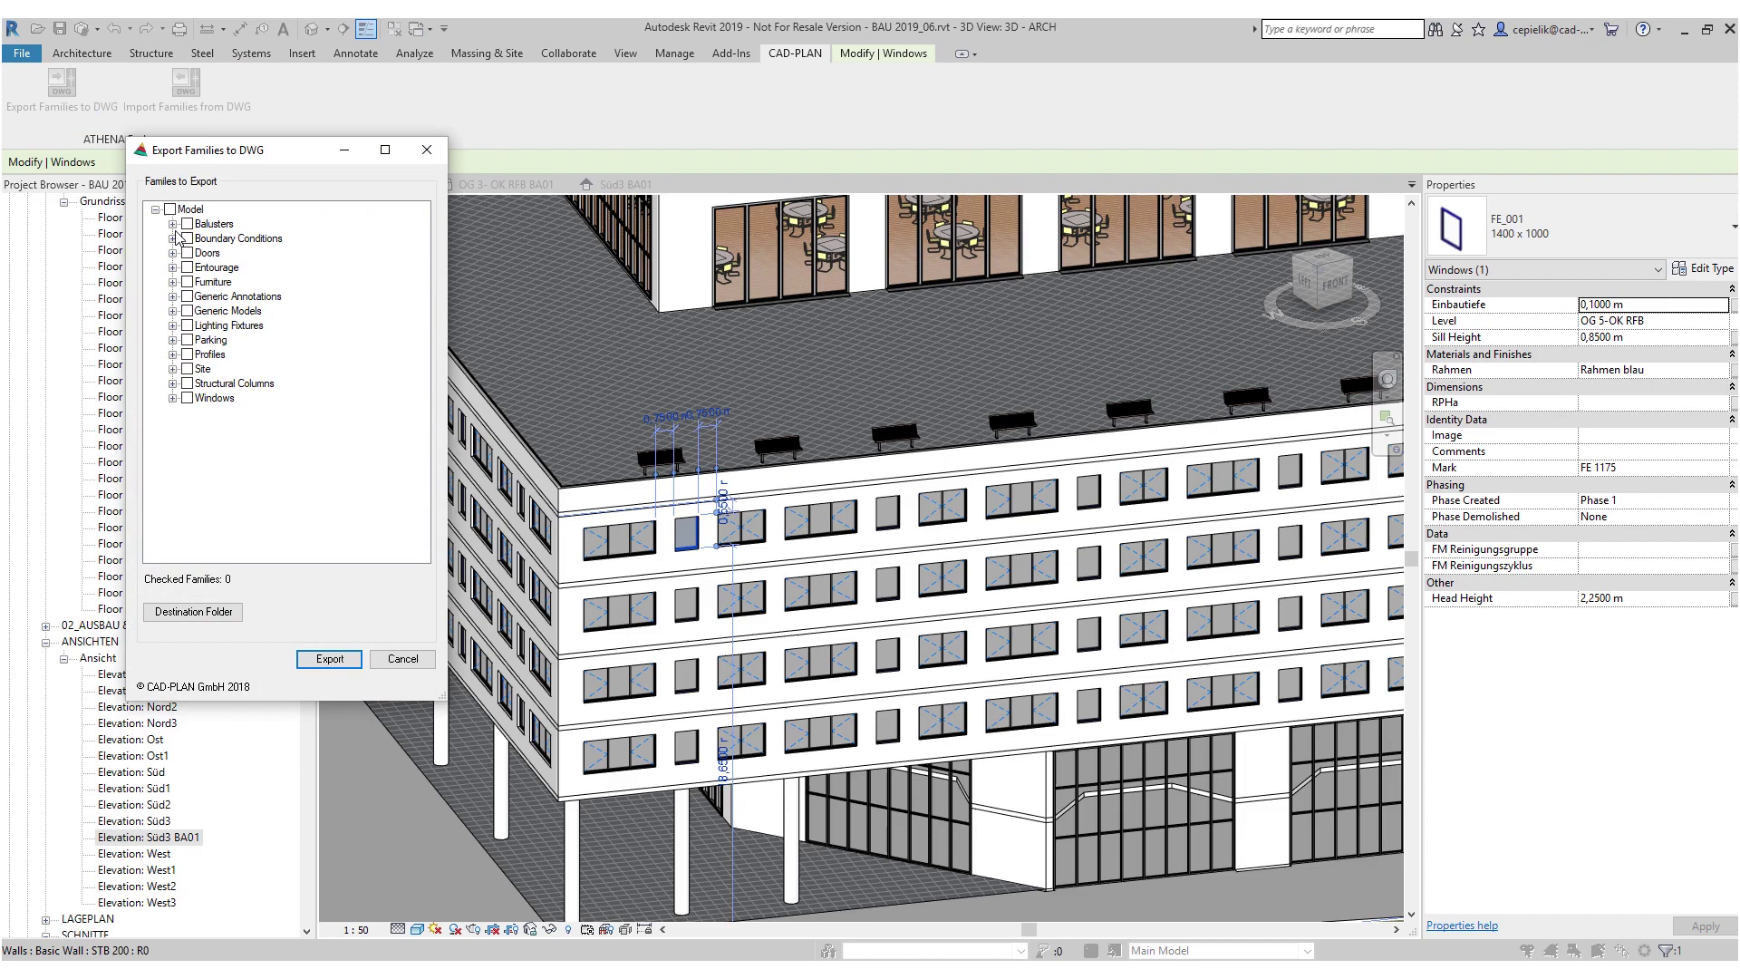
pyautogui.click(172, 399)
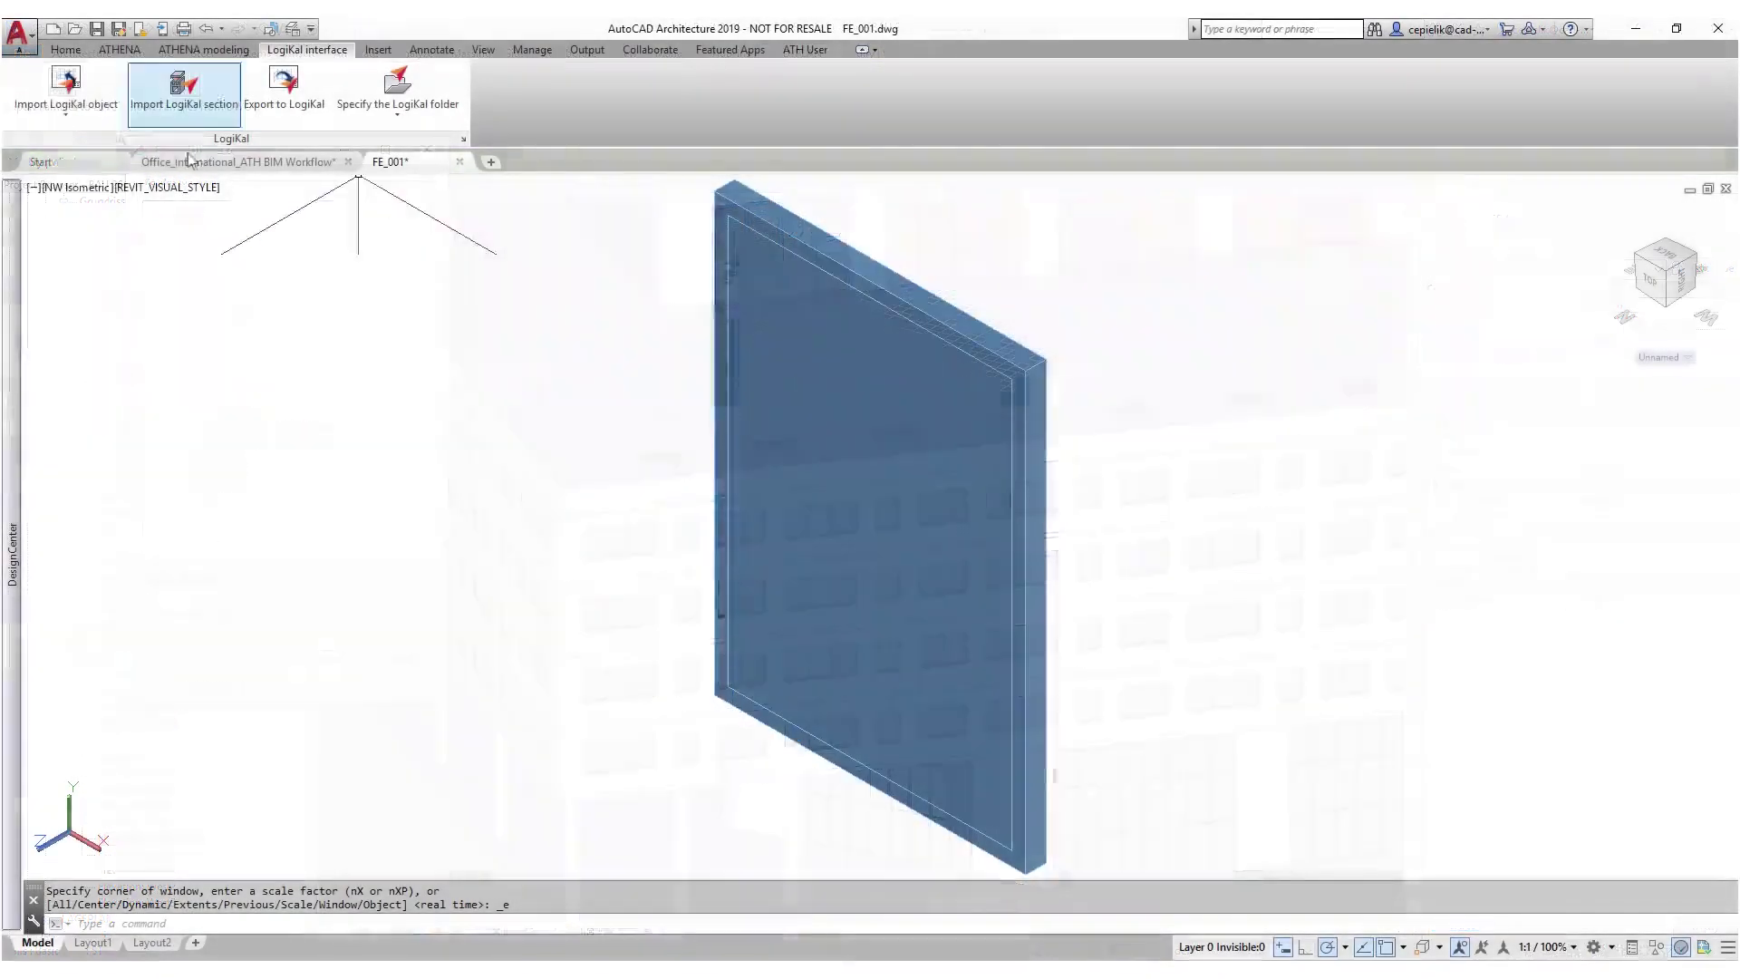
# Step: In AutoCAD's FE_001 drawing, import a LogiKal object from the Office International project folder
pyautogui.click(78, 111)
pyautogui.click(90, 143)
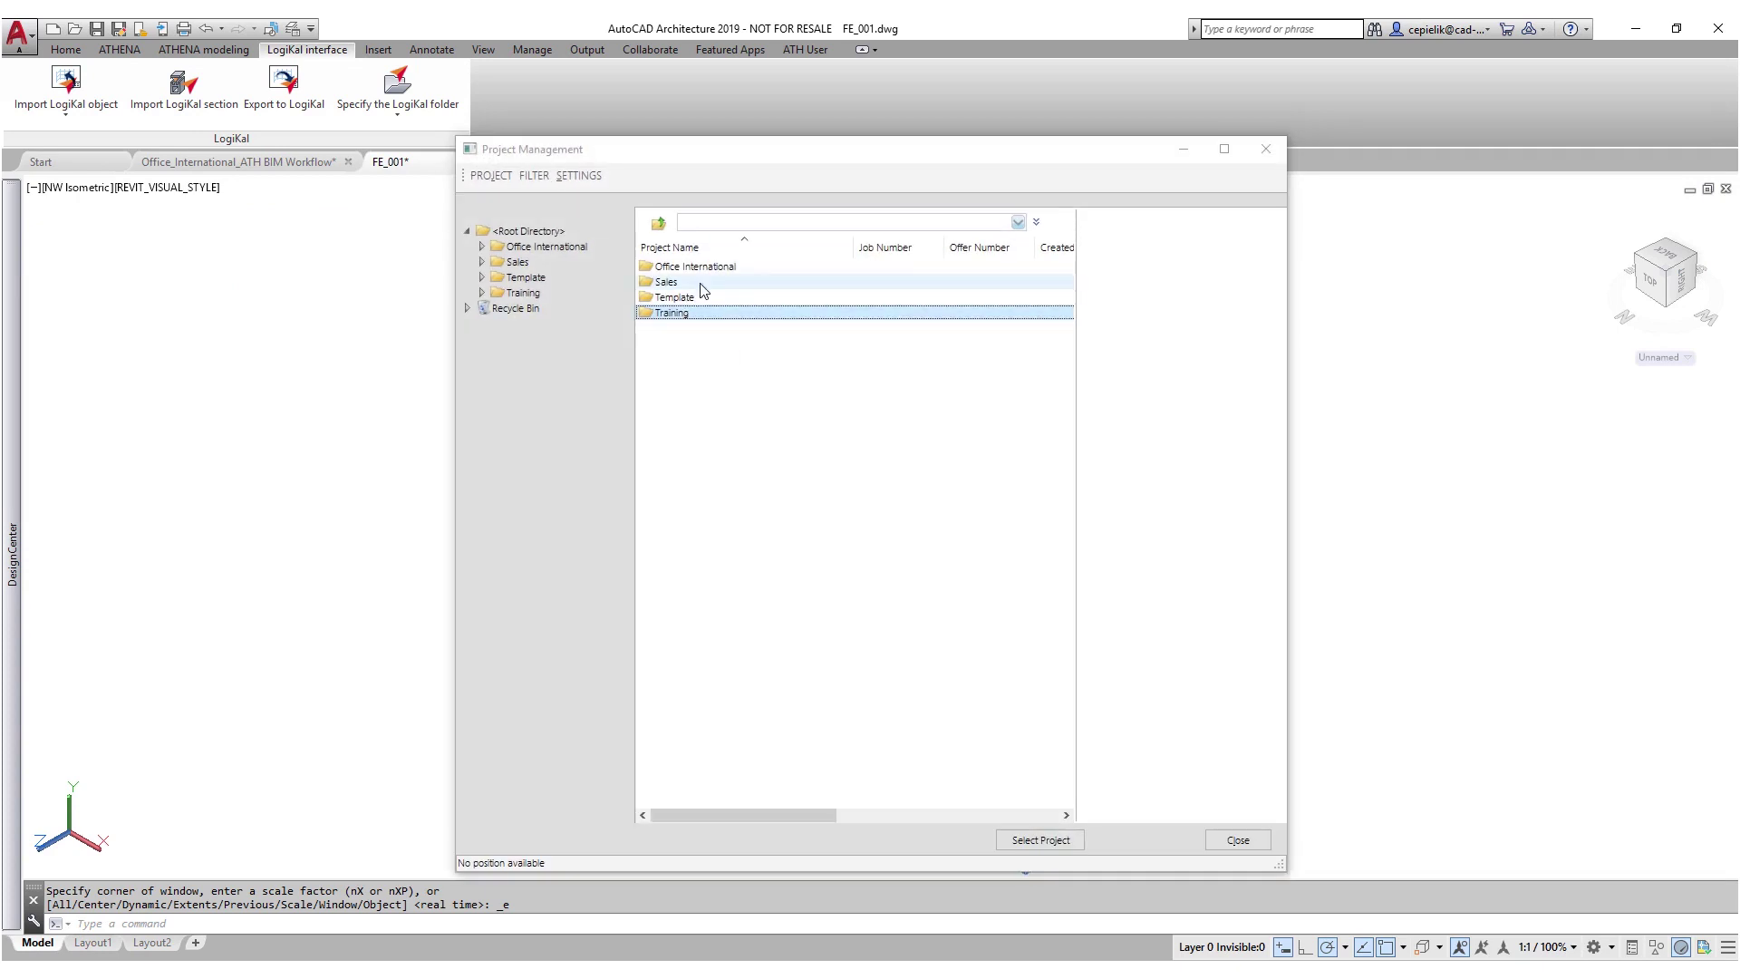
pyautogui.doubleClick(698, 267)
pyautogui.click(716, 281)
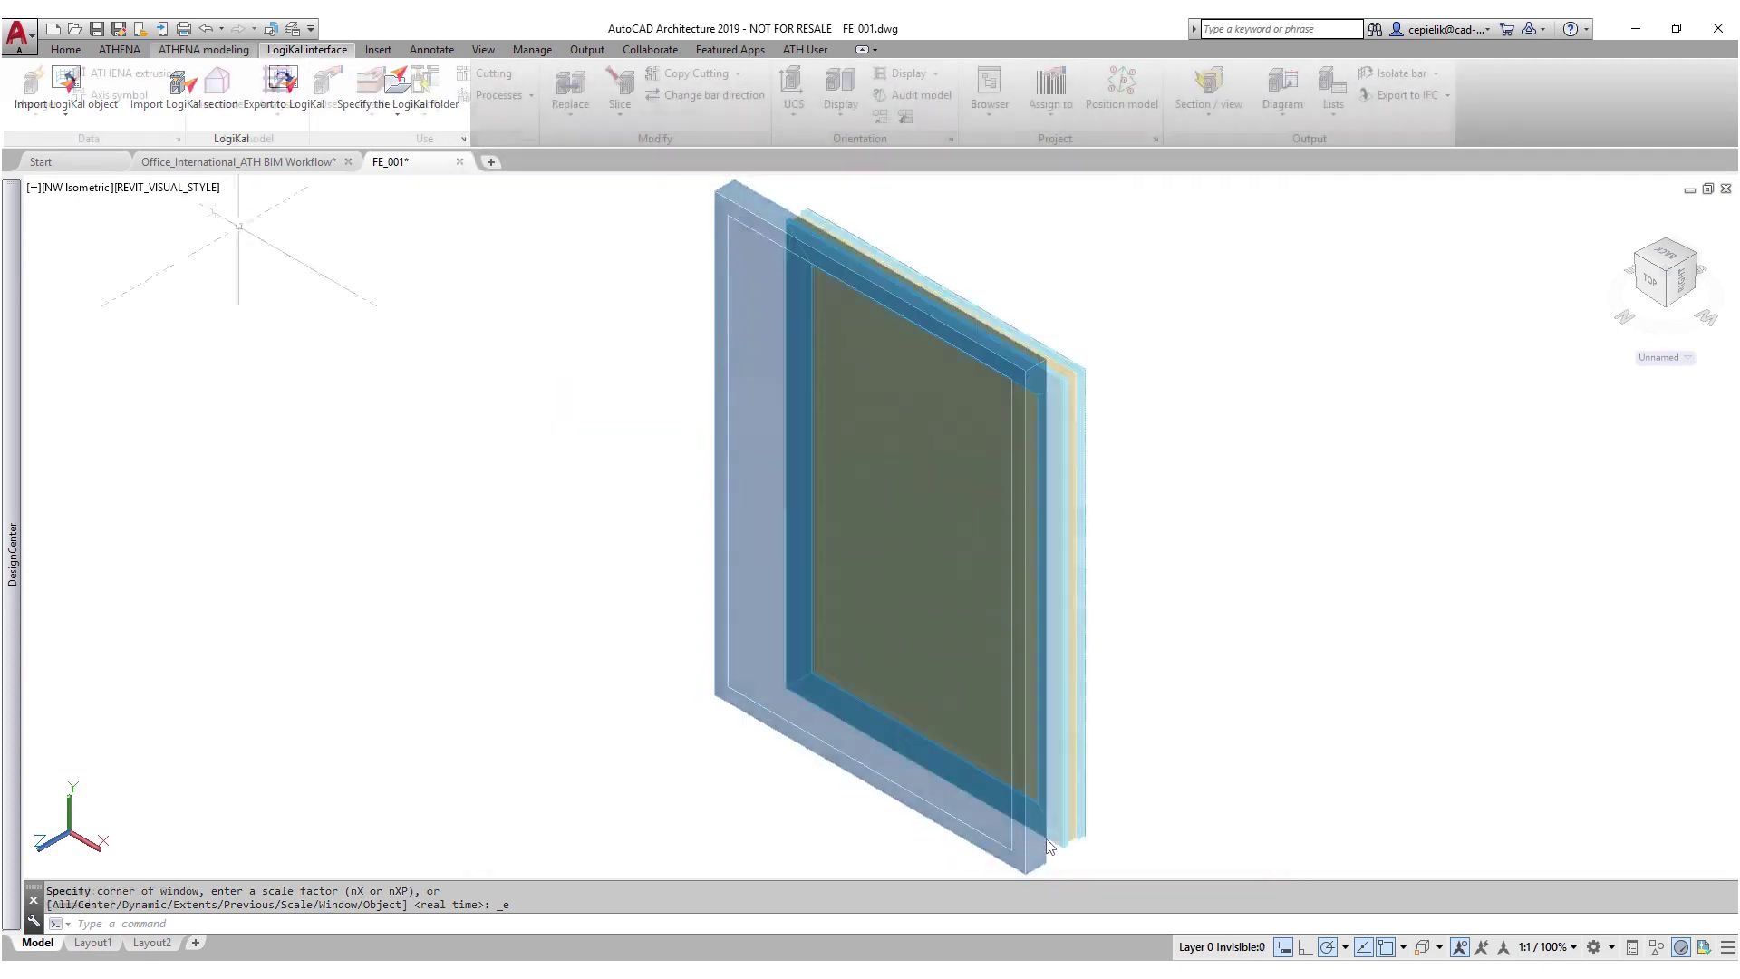
# Step: Change the FE_001 drawing's visual style to 2D Wireframe and make the detailed frame objects invisible
pyautogui.click(181, 187)
pyautogui.click(233, 230)
pyautogui.scroll(2, 982, 629)
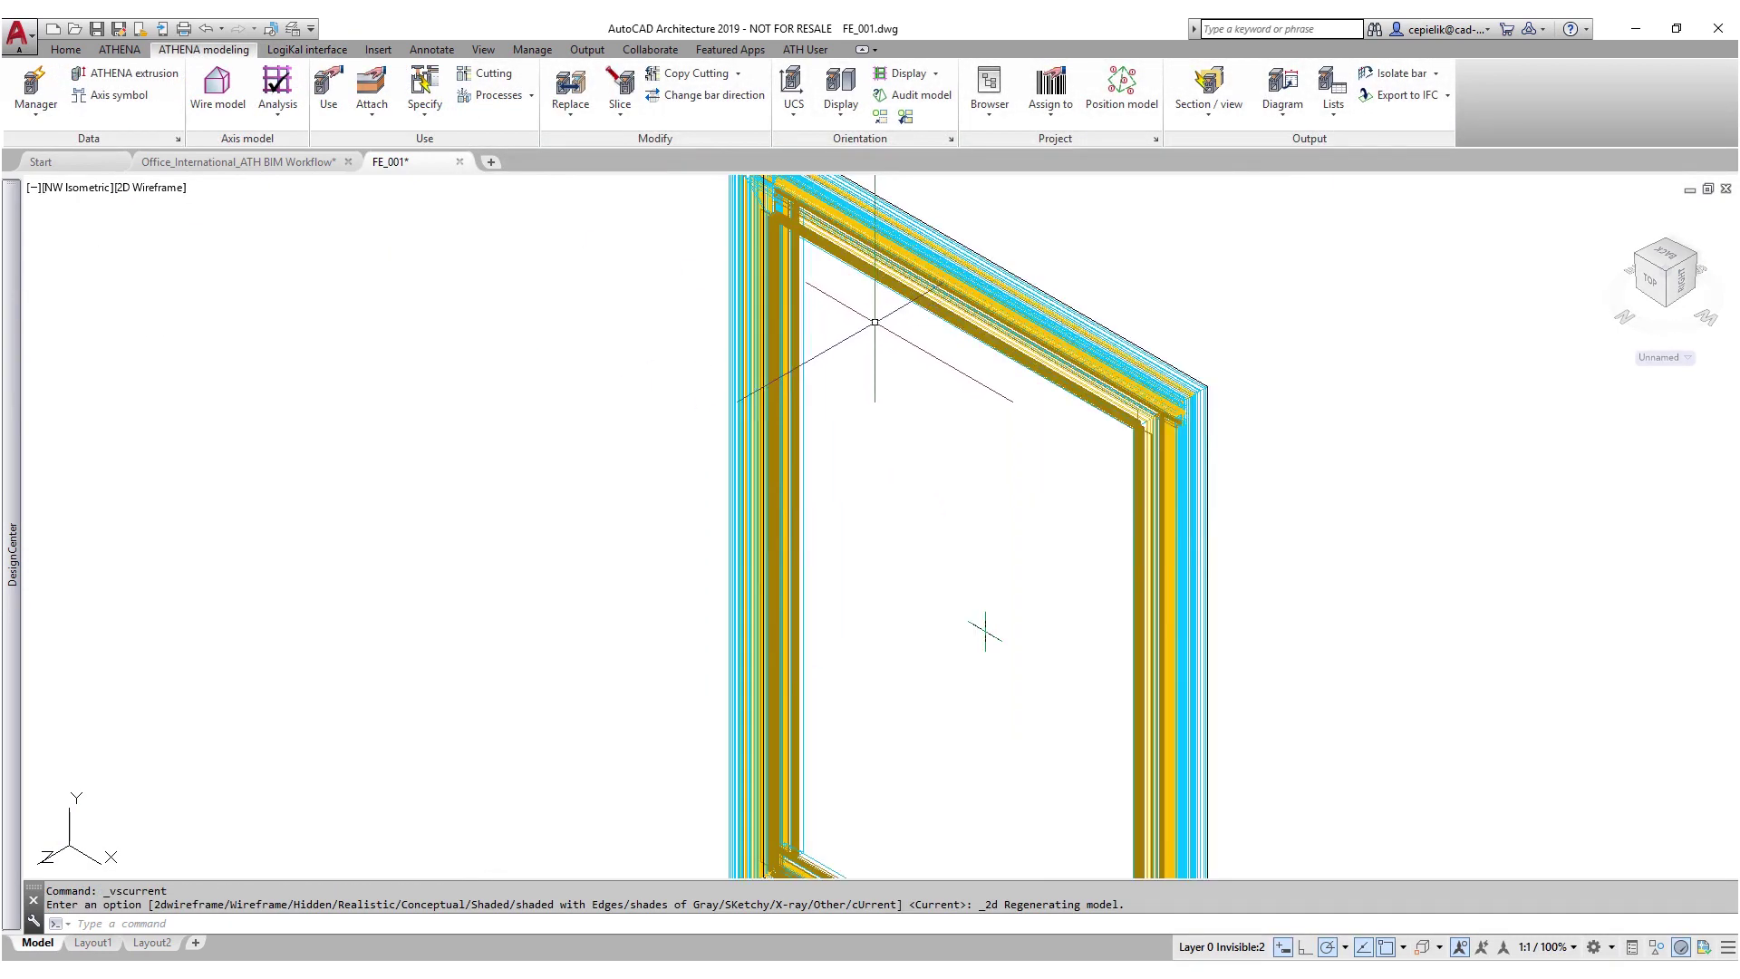
pyautogui.click(879, 120)
pyautogui.scroll(-2, 1026, 590)
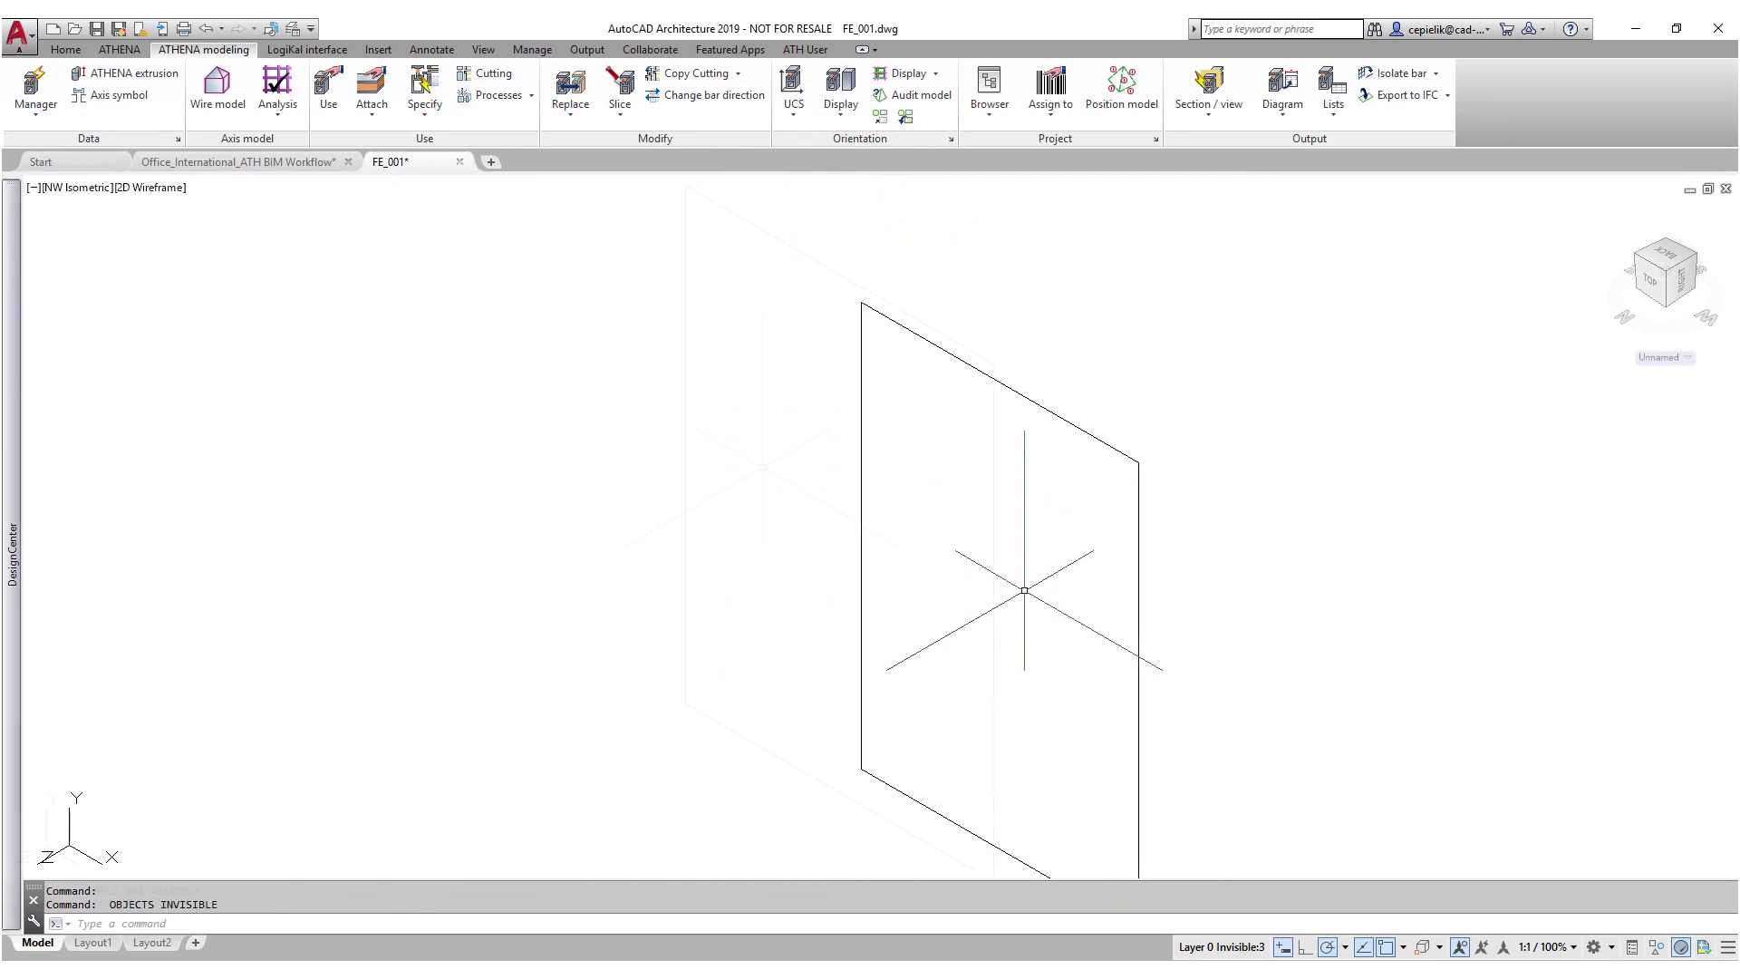
# Step: Apply the Connection above/side bar assembly to the rectangular window outline in the FE_001 drawing
pyautogui.moveTo(1025, 590); pyautogui.dragTo(961, 448, button='middle')
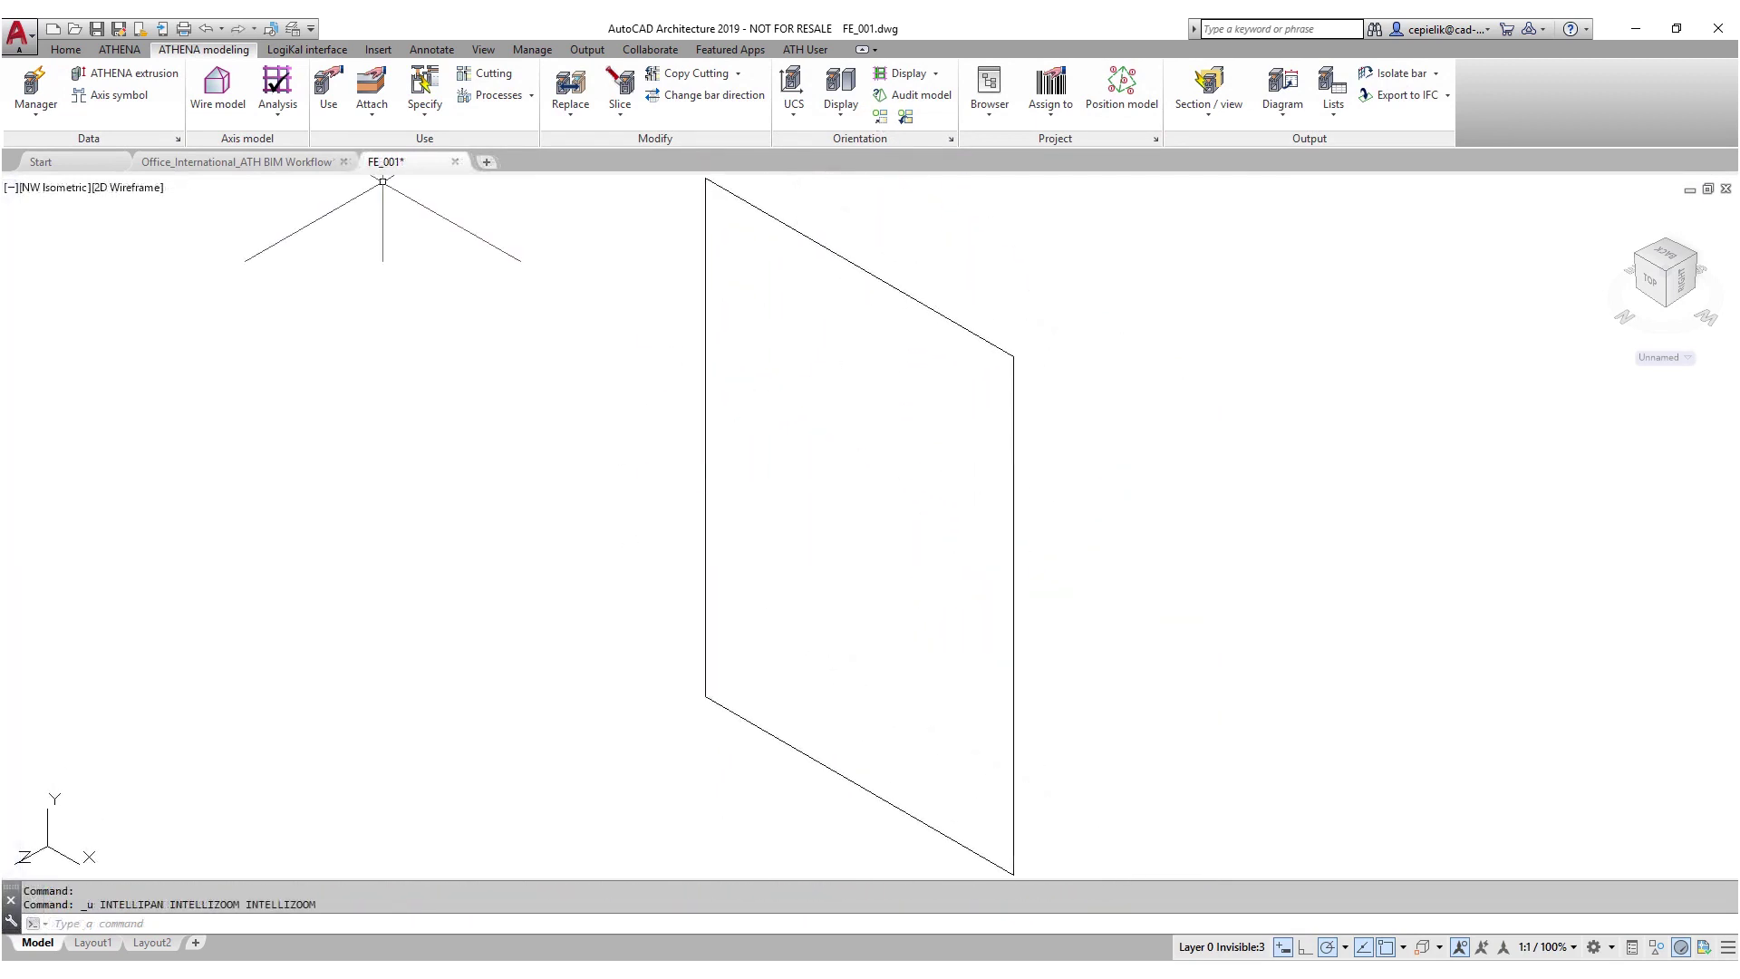
pyautogui.click(328, 86)
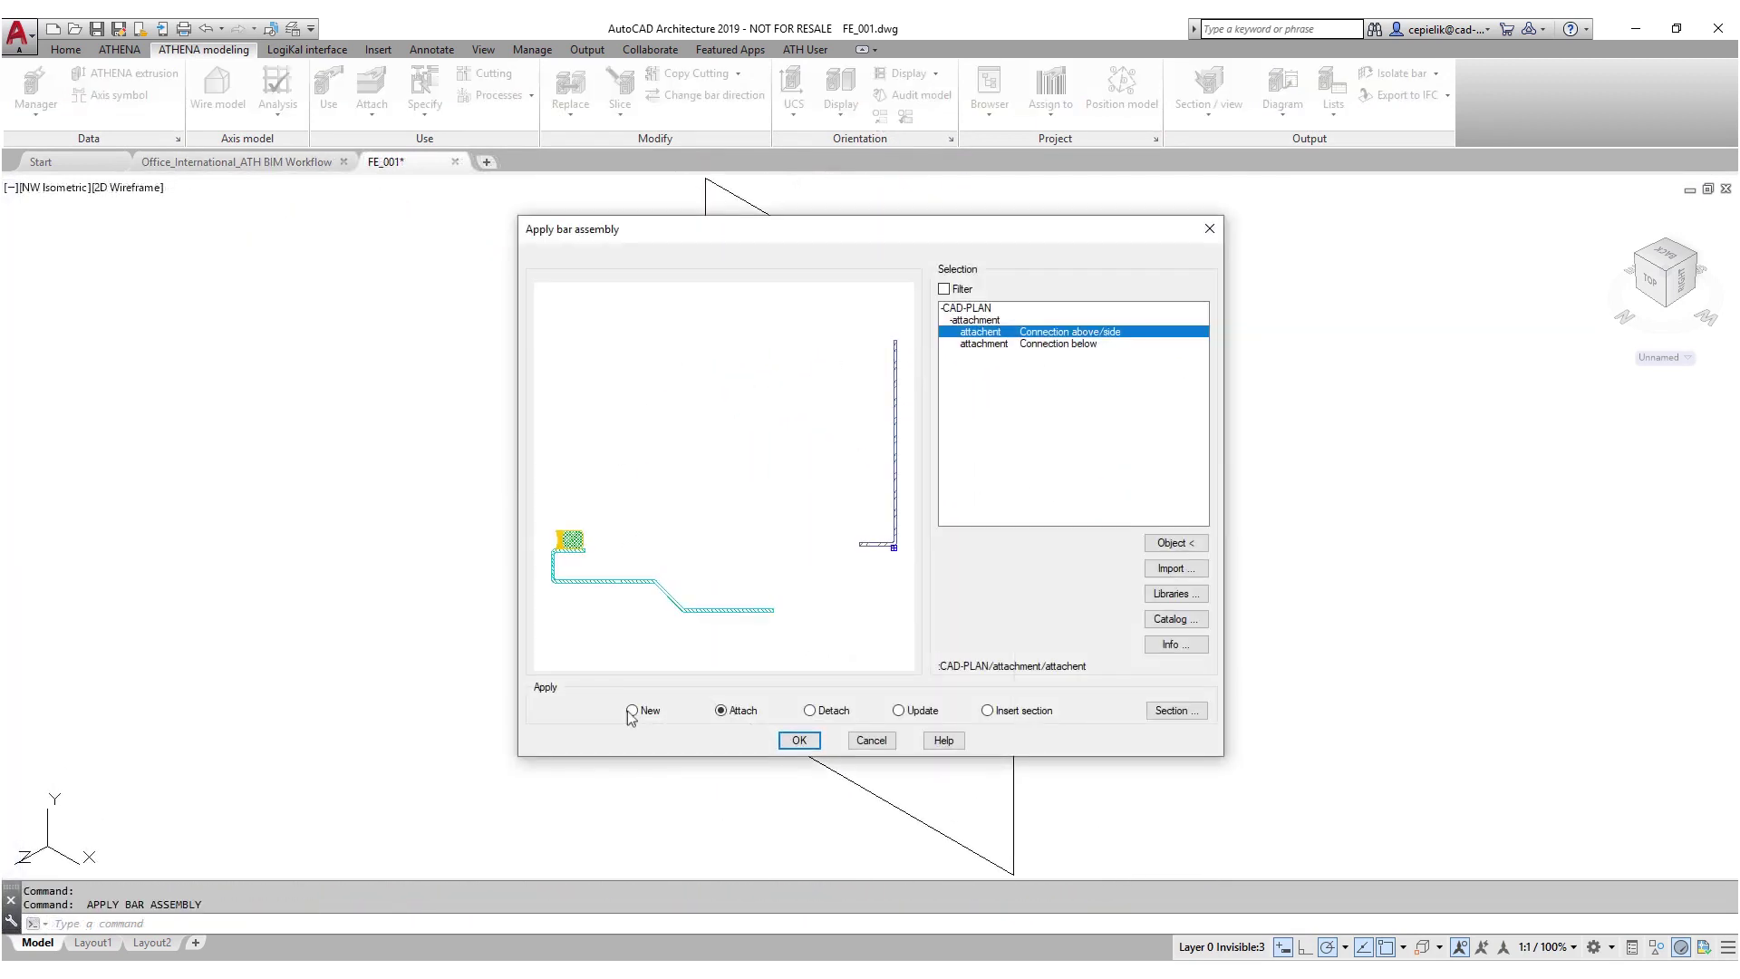
pyautogui.click(799, 741)
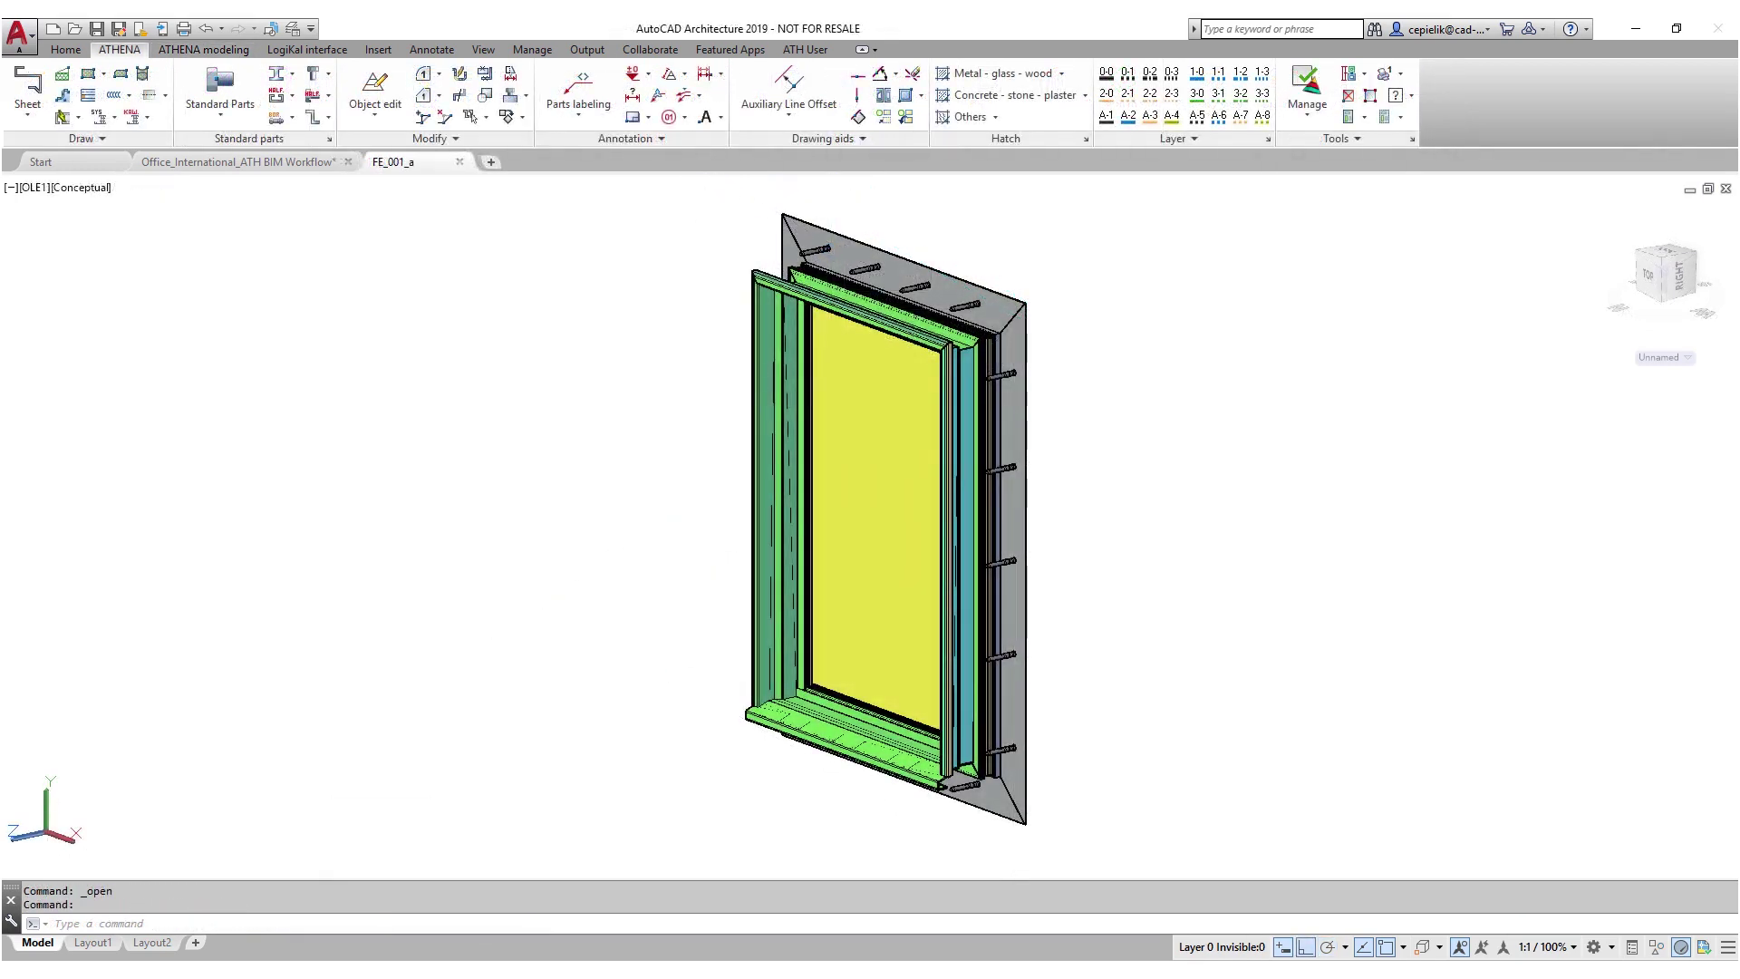
# Step: Open the detailed window drawings FE_002_a.dwg and FE_003_a.dwg from the BAU 2019_06 folder
pyautogui.hotkey('ctrl', 'o')
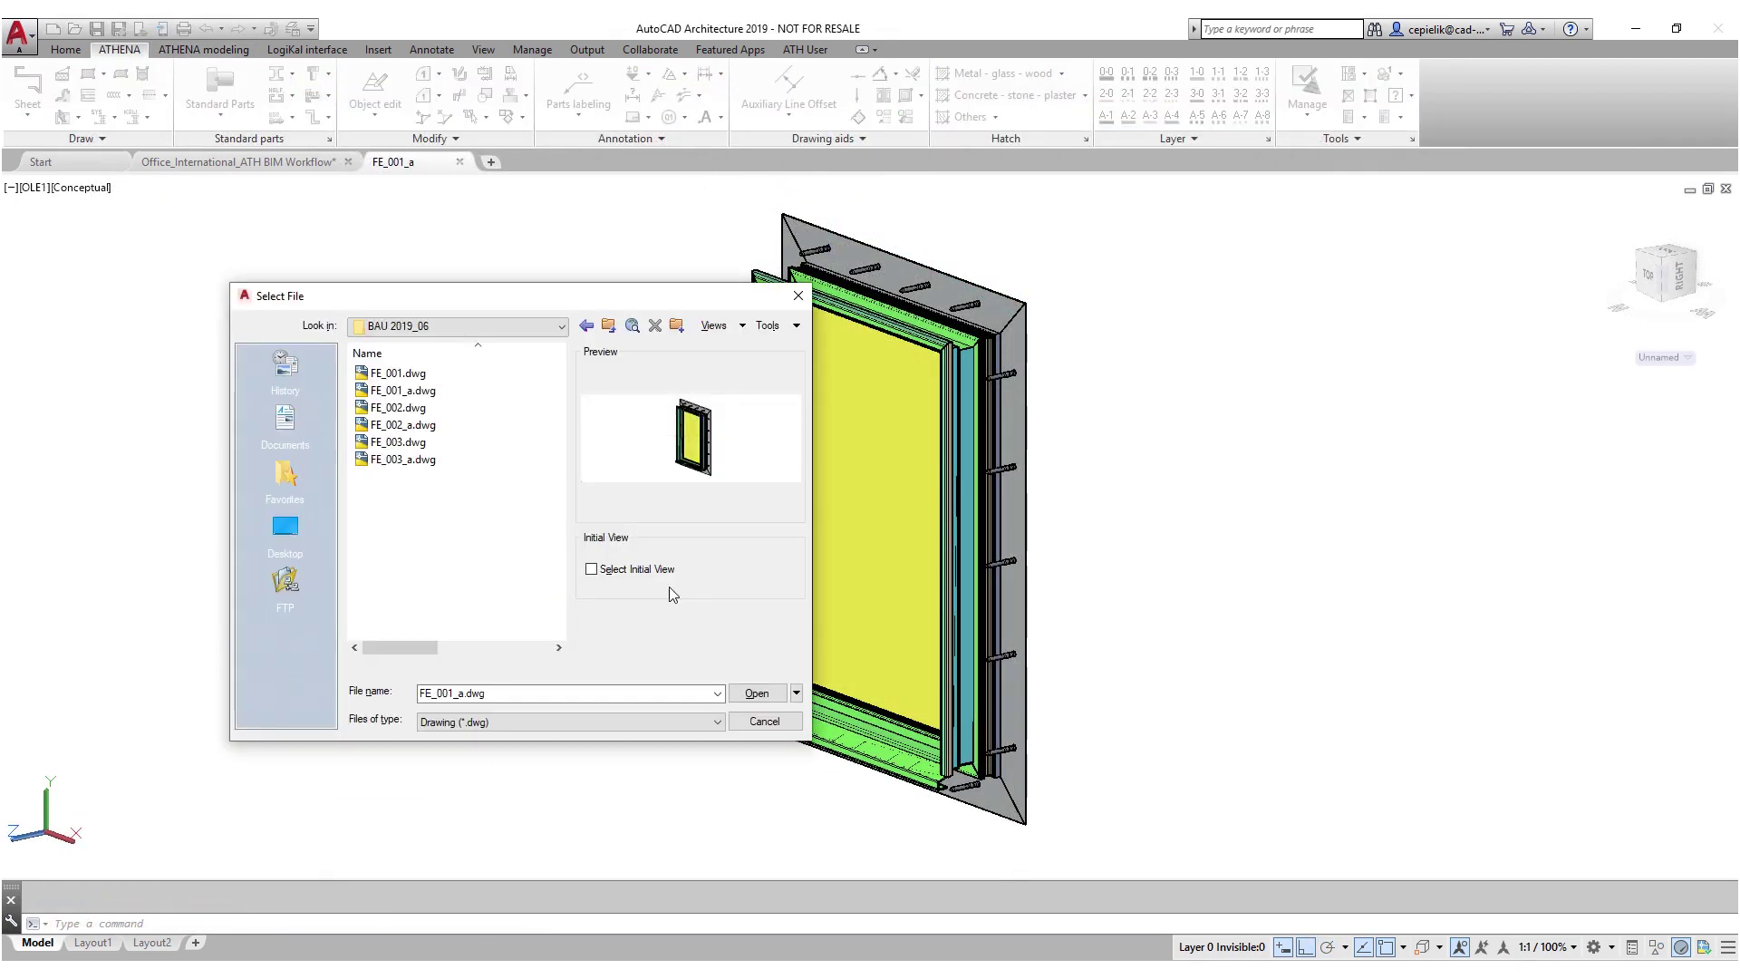
pyautogui.click(426, 425)
pyautogui.doubleClick(440, 432)
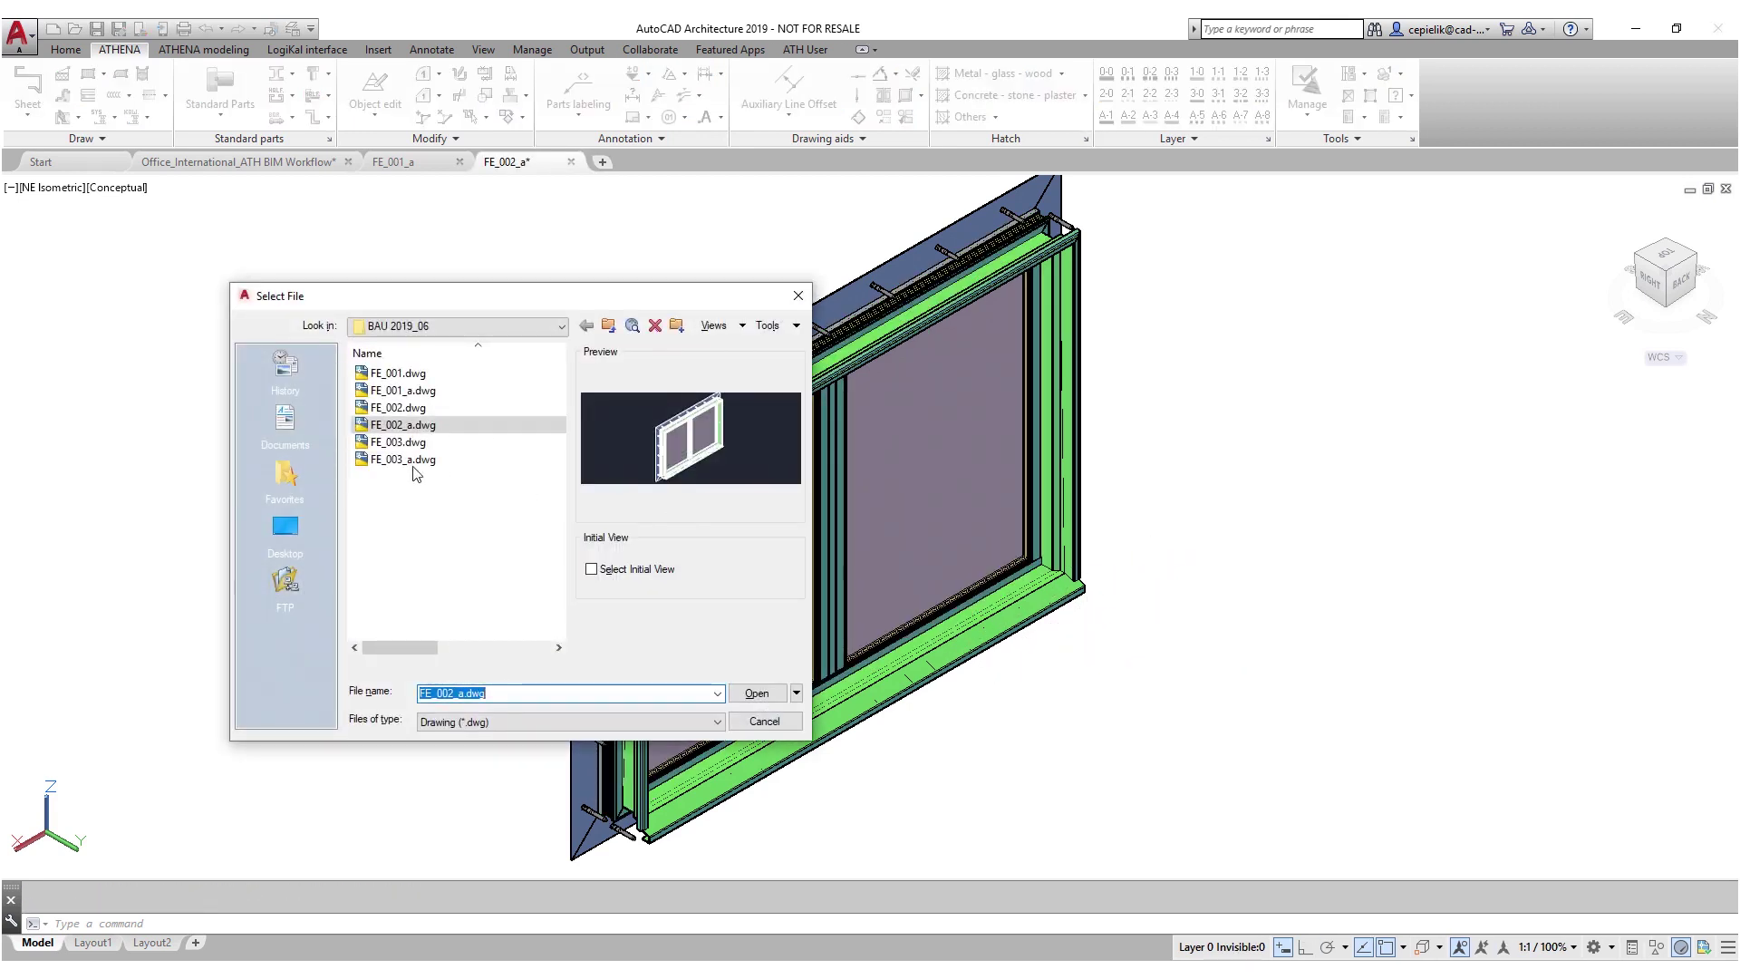
pyautogui.doubleClick(419, 460)
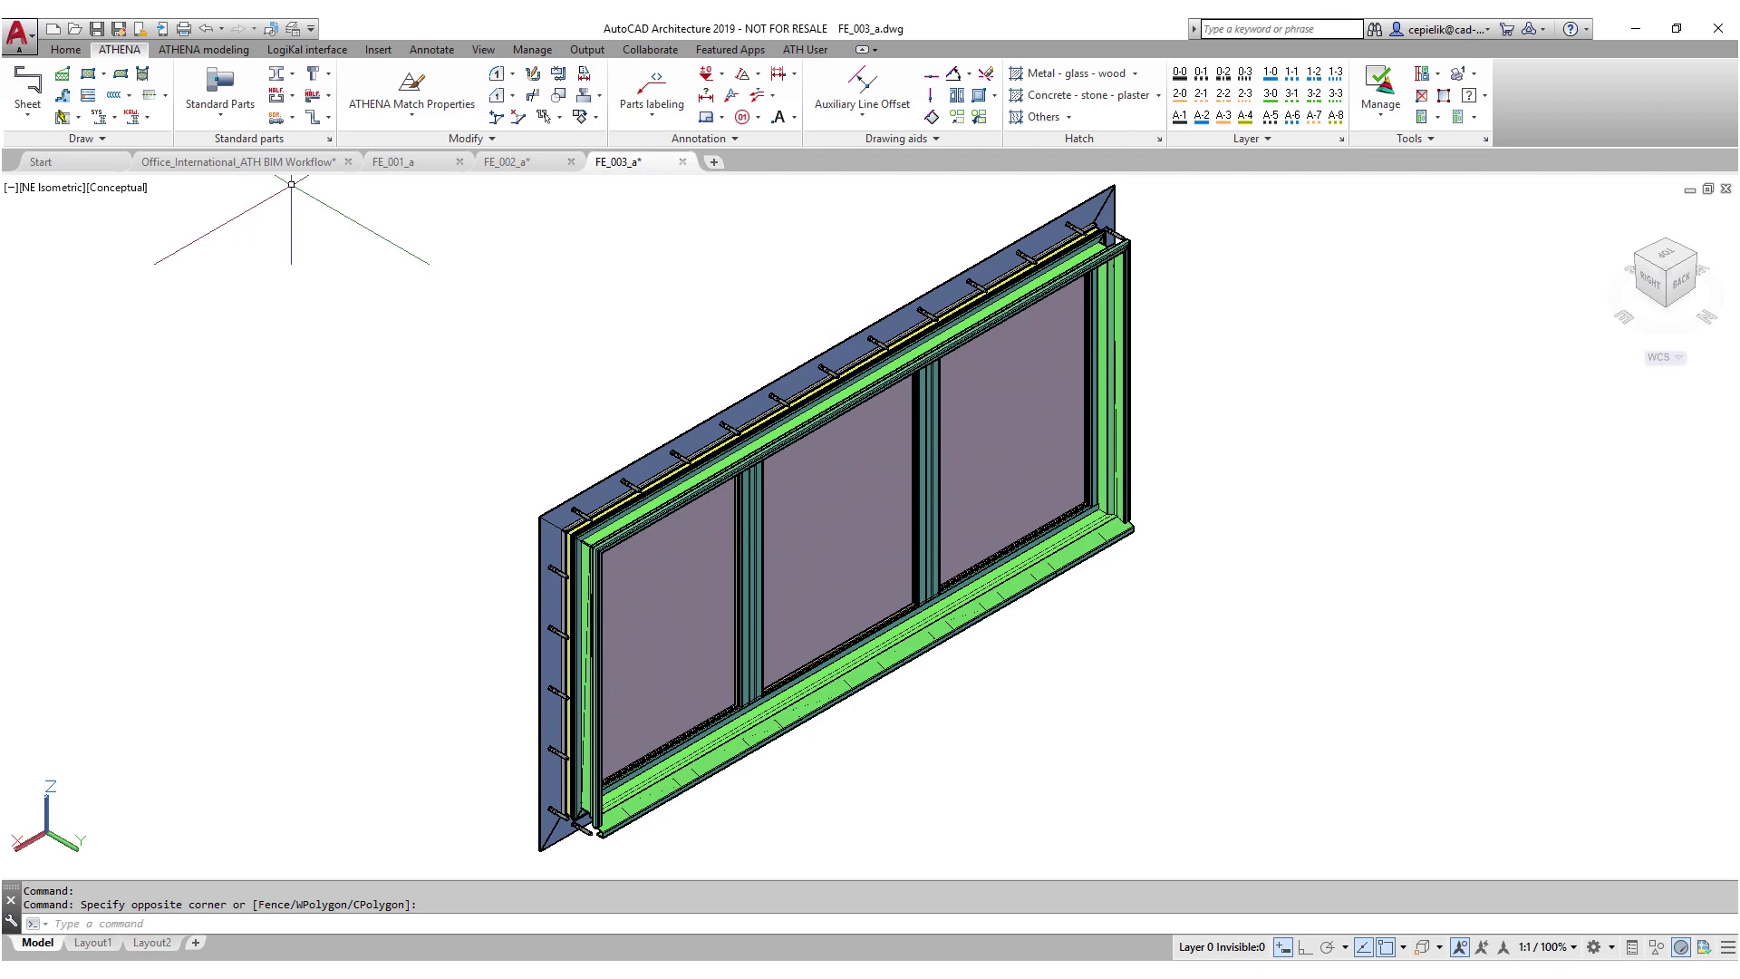
pyautogui.click(264, 165)
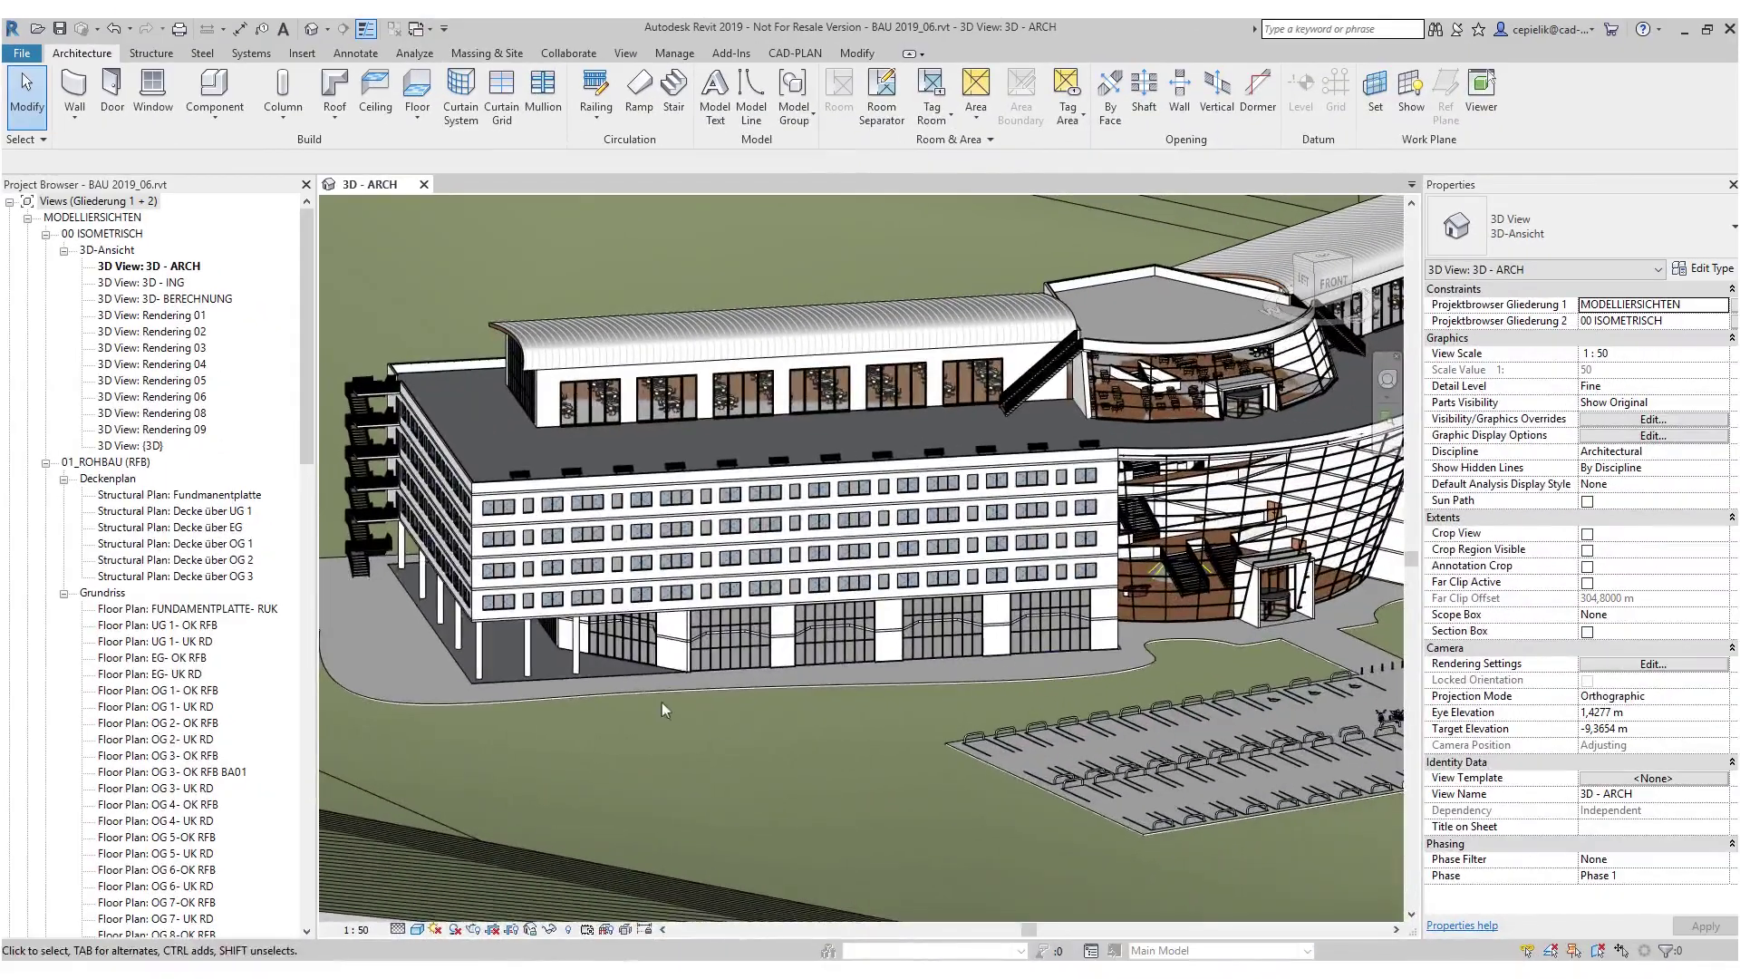
# Step: Switch to Revit and select a narrow FE_001 window in the facade's top row near the building corner
pyautogui.scroll(3, 661, 702)
pyautogui.moveTo(655, 699); pyautogui.dragTo(945, 773, button='middle')
pyautogui.moveTo(922, 571); pyautogui.dragTo(667, 712, button='middle')
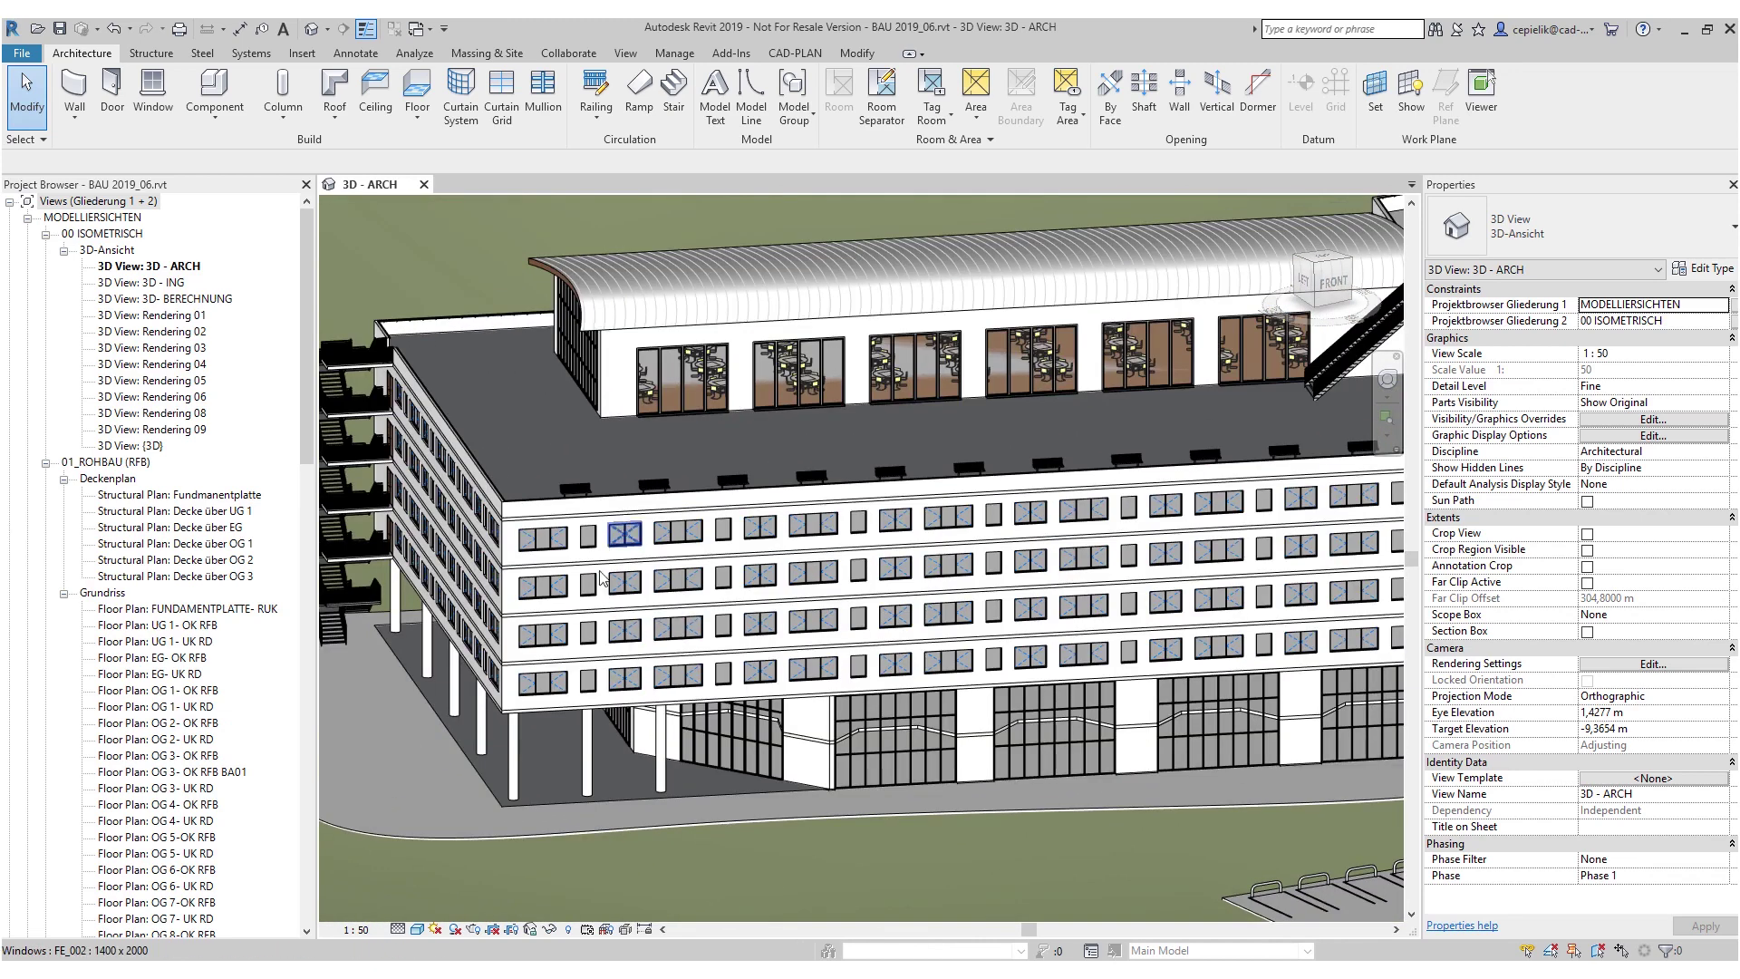
pyautogui.click(587, 536)
# Step: Import the modified DWGs FE_001_a, FE_002_a and FE_003_a as the window families FE_001, FE_002 and FE_003
pyautogui.click(777, 54)
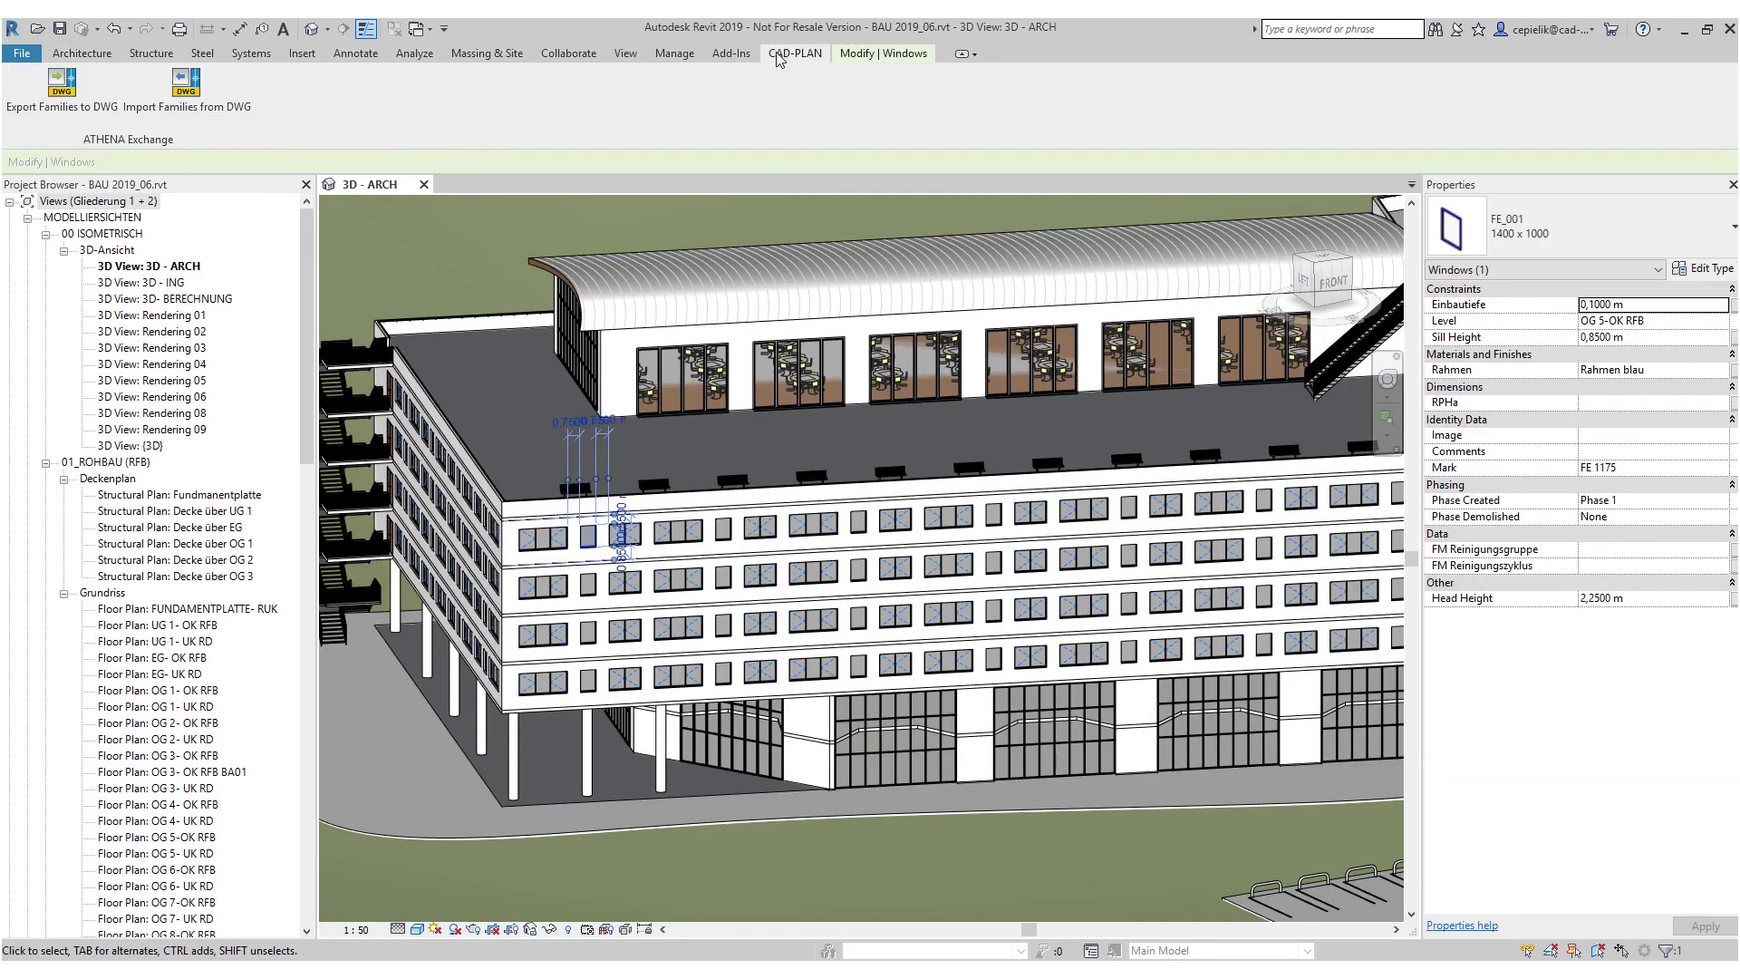
pyautogui.click(186, 83)
pyautogui.scroll(-3, 906, 517)
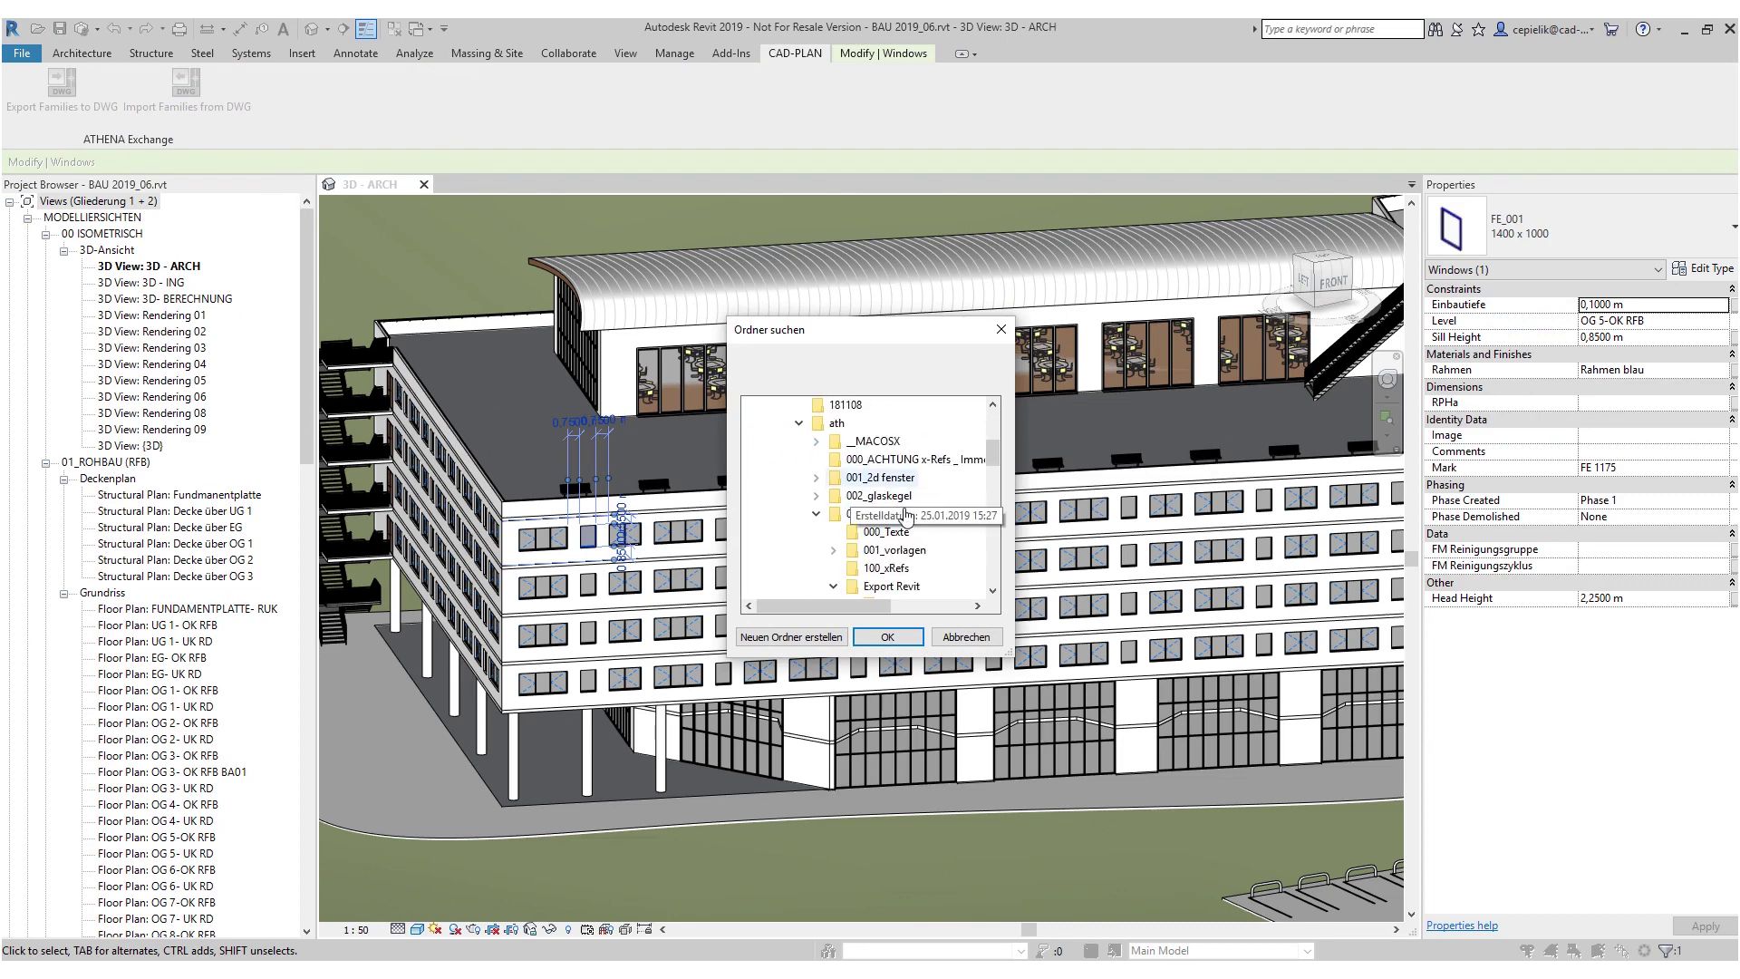
pyautogui.click(888, 637)
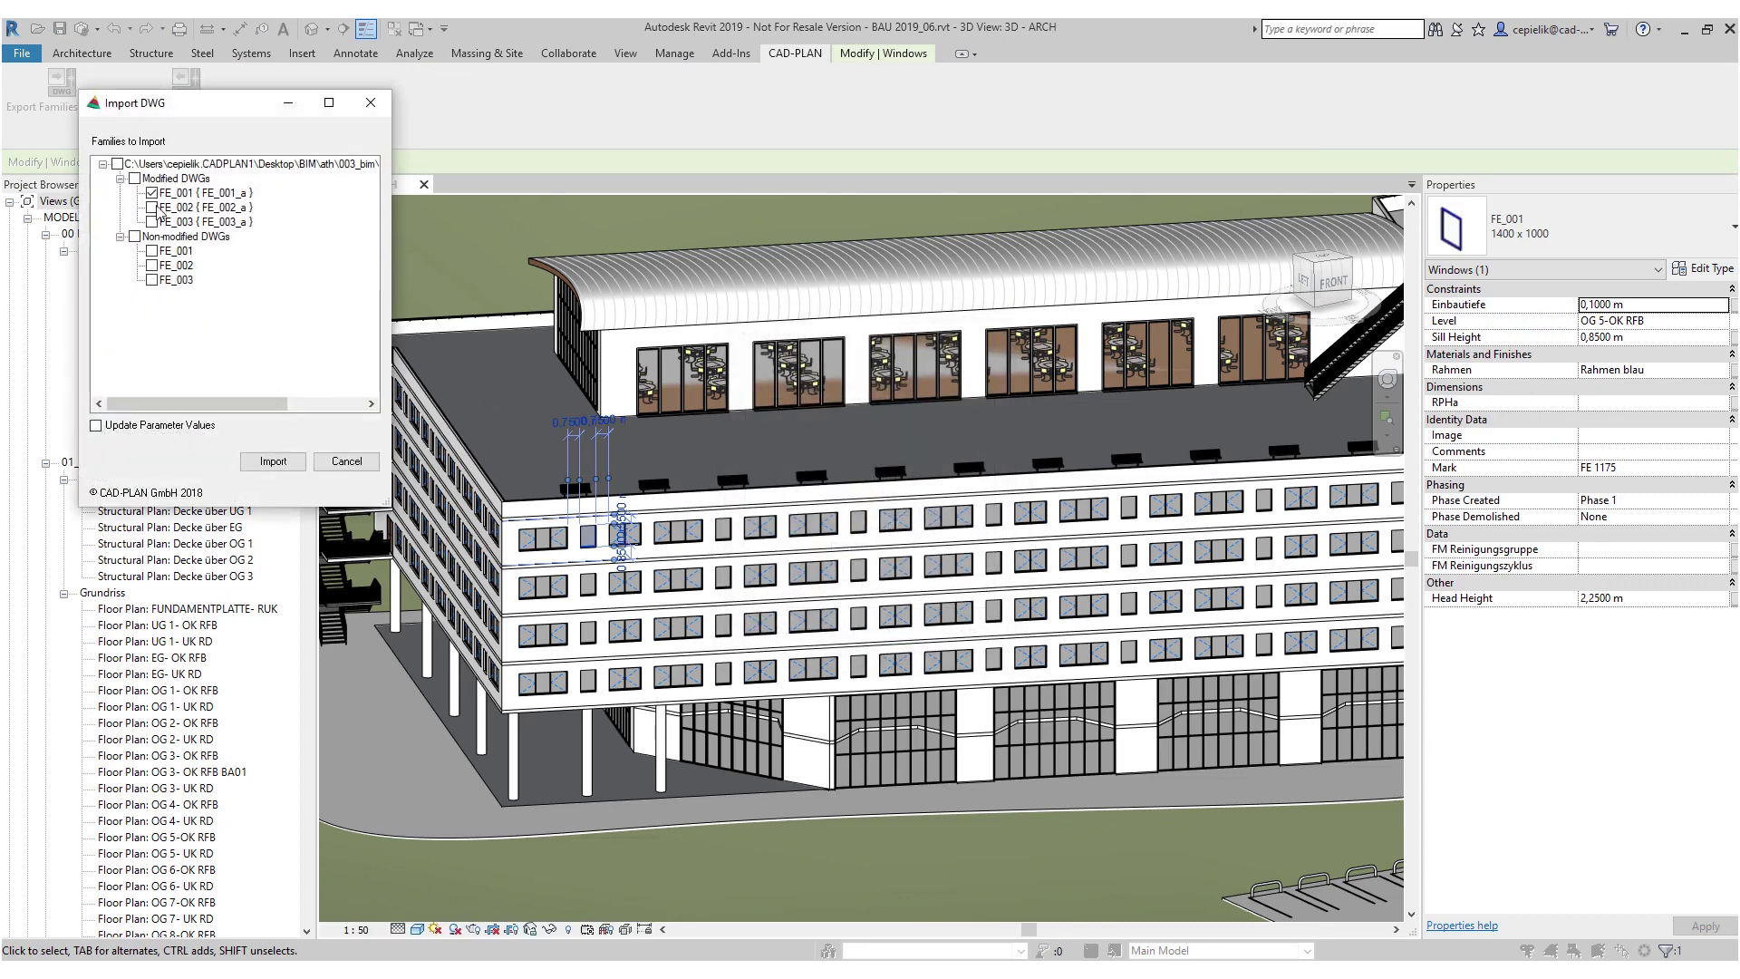
pyautogui.click(273, 461)
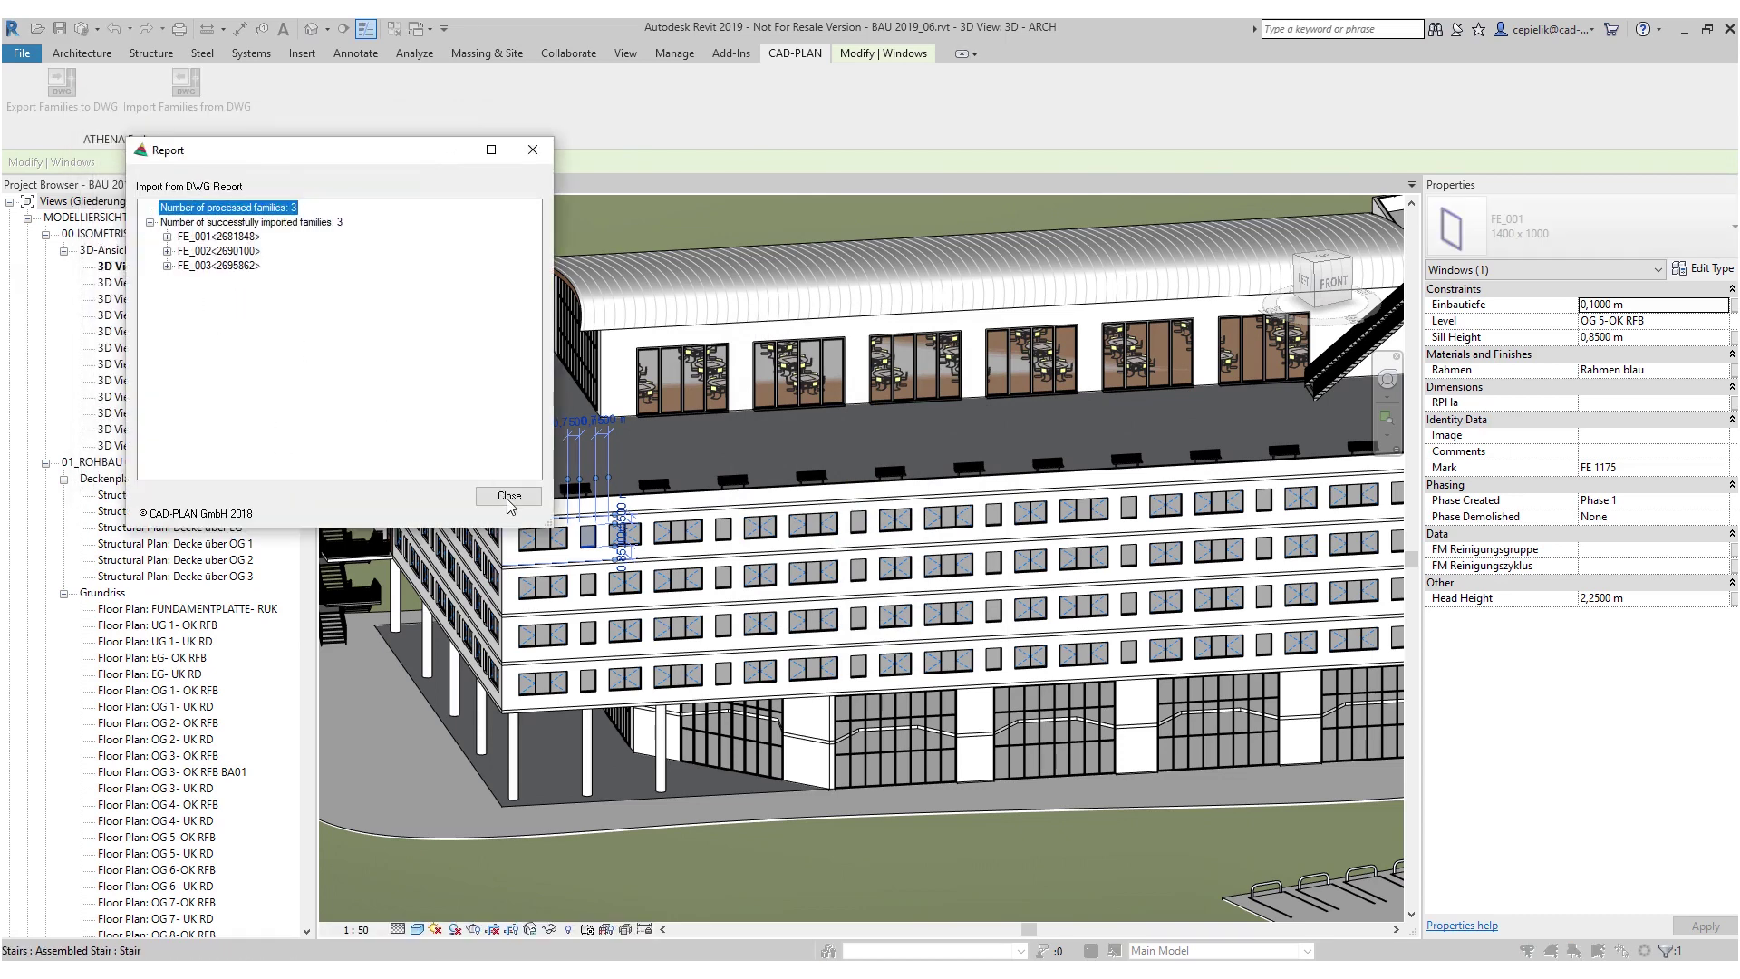
pyautogui.click(508, 497)
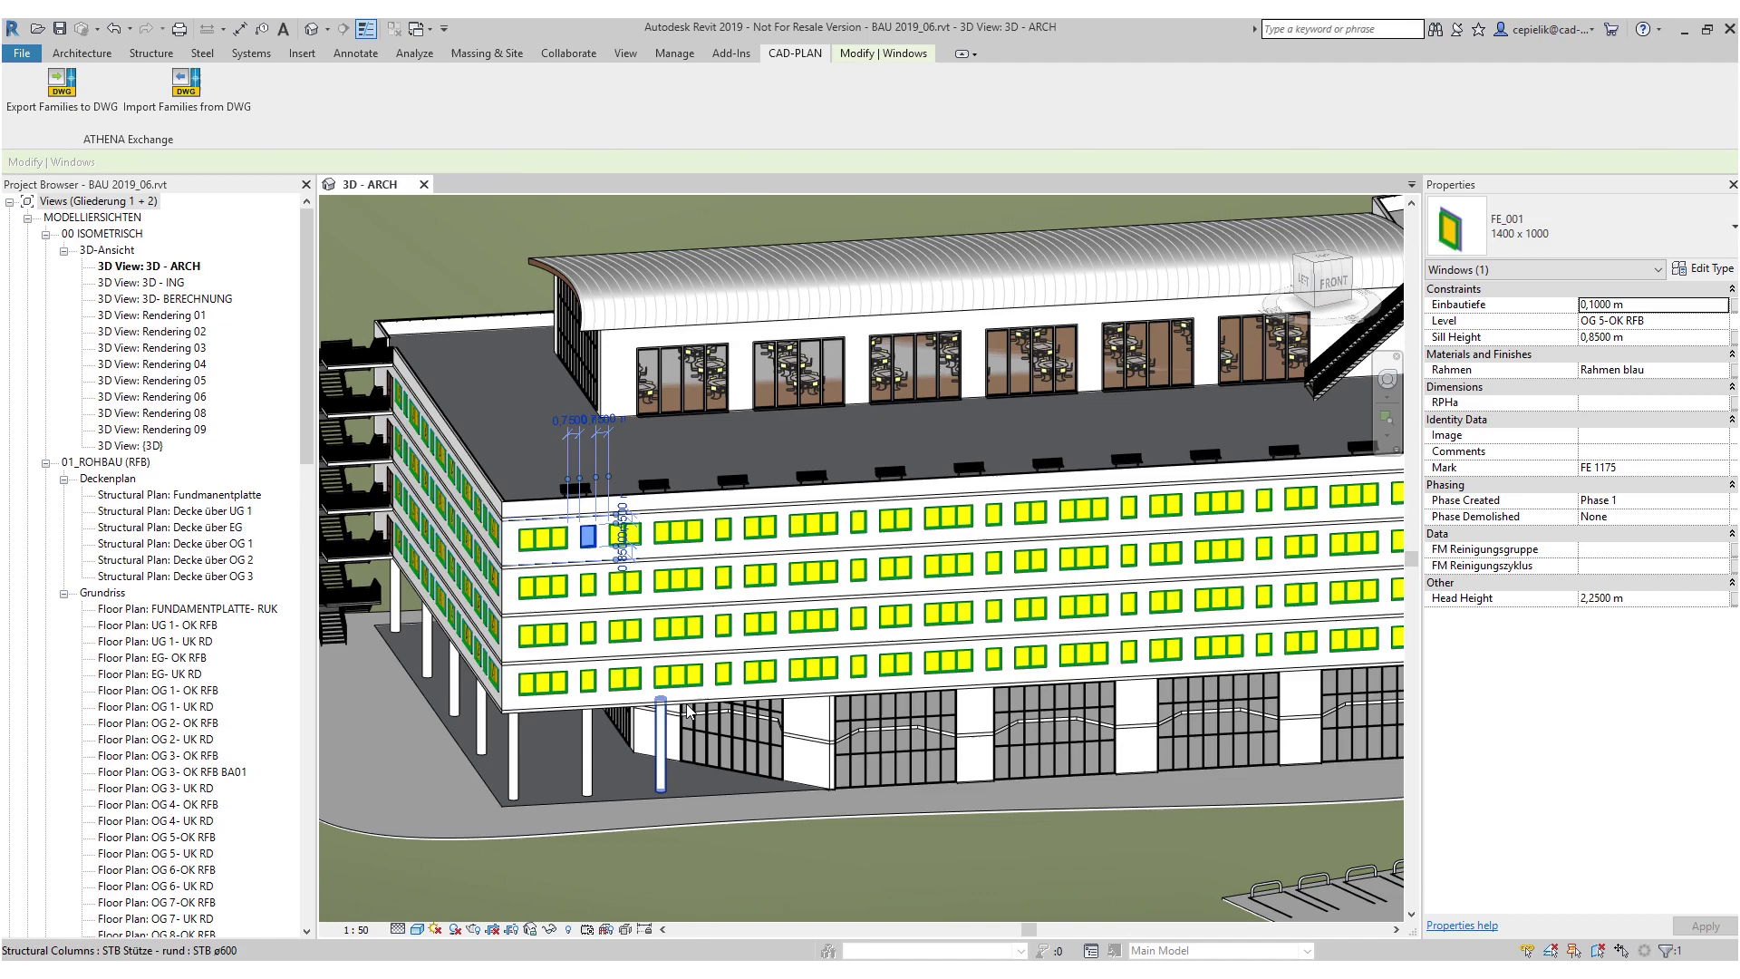
# Step: Open the FE_001 family of a narrow top-row window for editing and inspect its detailed 3D frame
pyautogui.press('Escape')
pyautogui.keyDown('shift'); pyautogui.moveTo(687, 710); pyautogui.dragTo(719, 616, button='middle'); pyautogui.keyUp('shift')
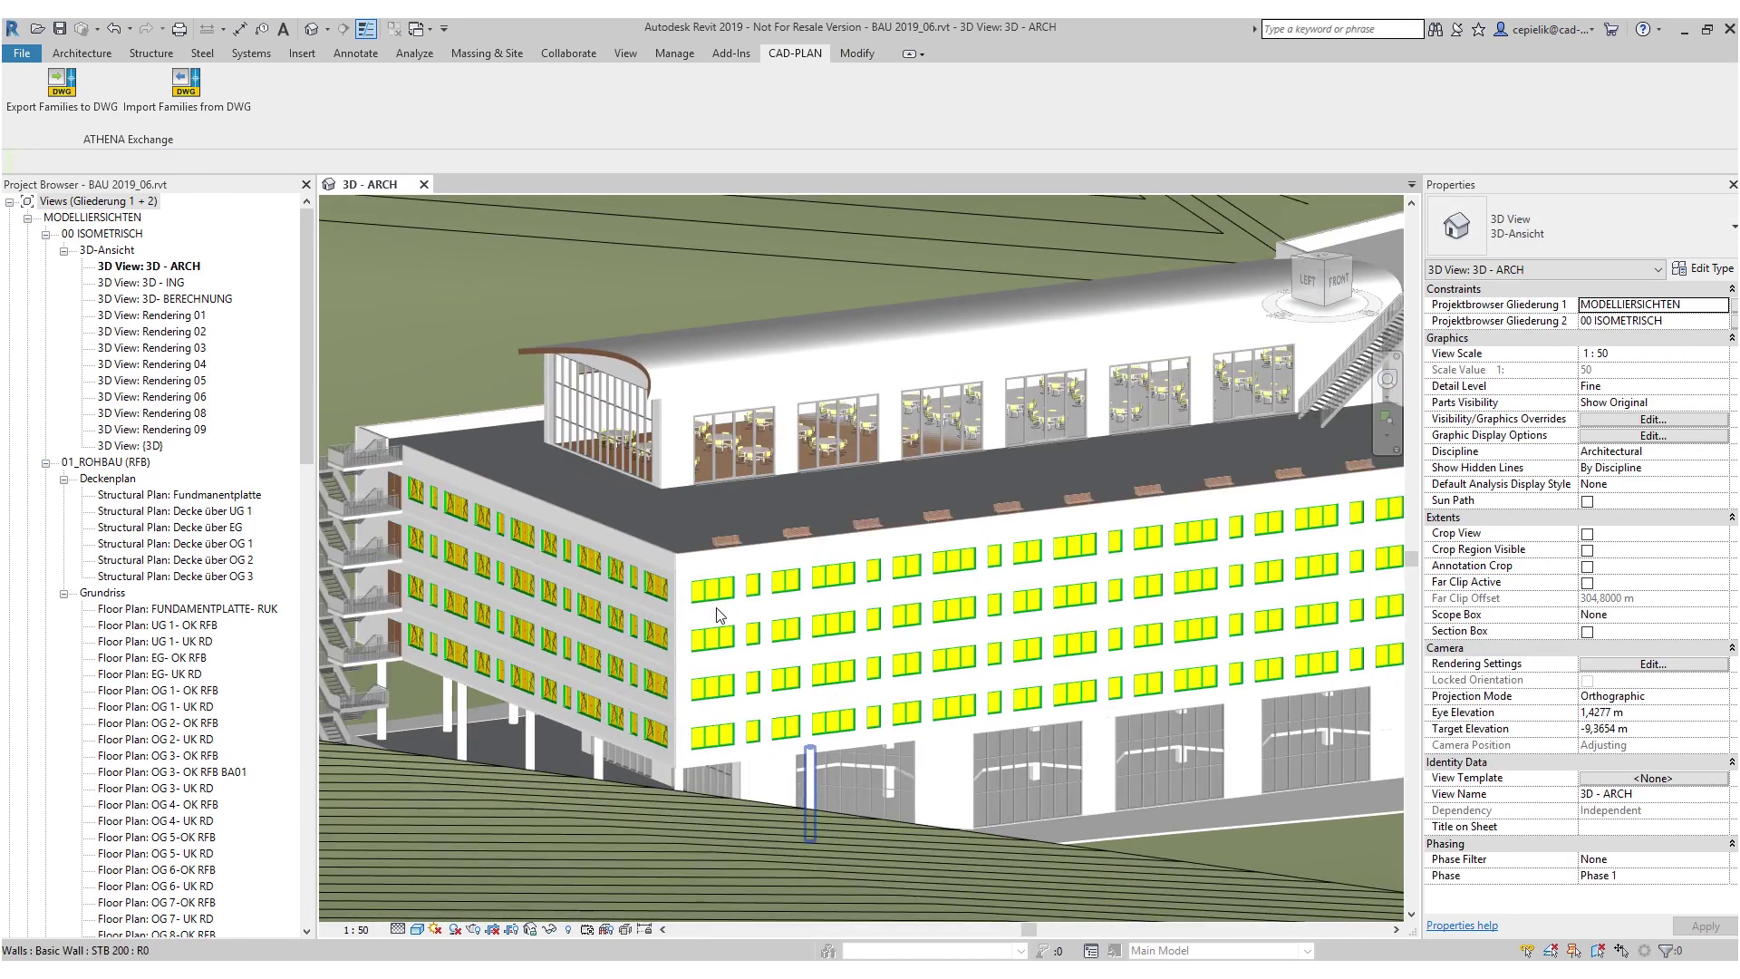
pyautogui.scroll(4, 721, 616)
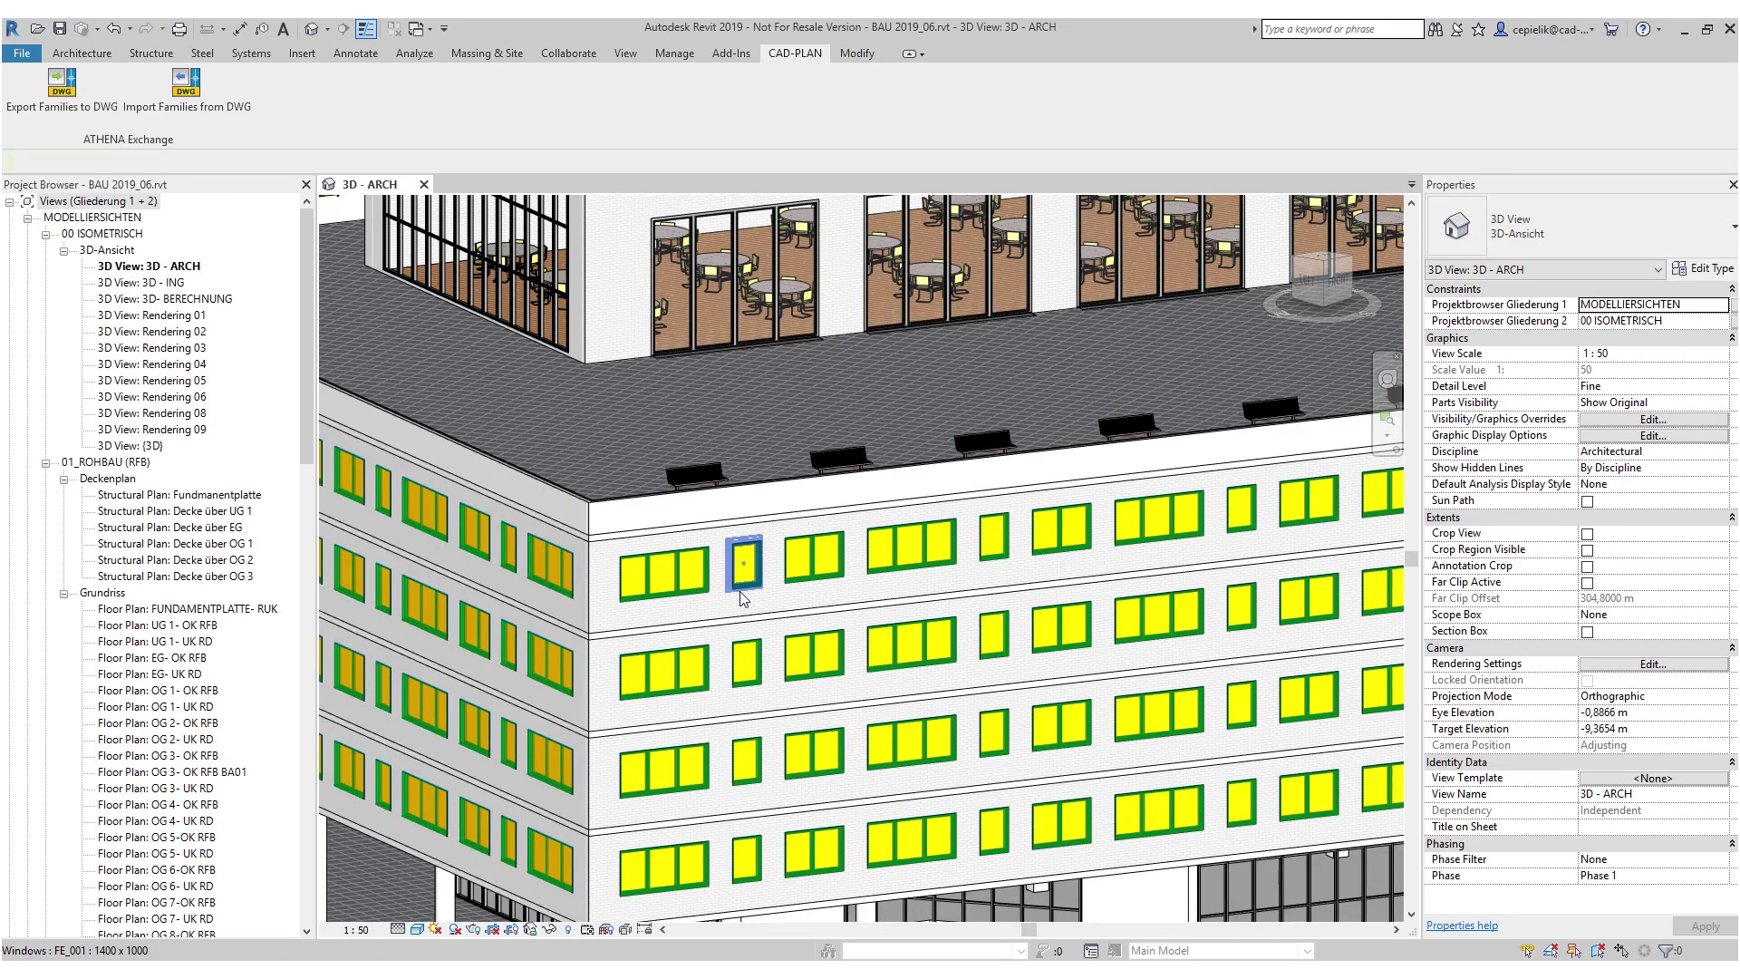
pyautogui.click(742, 589)
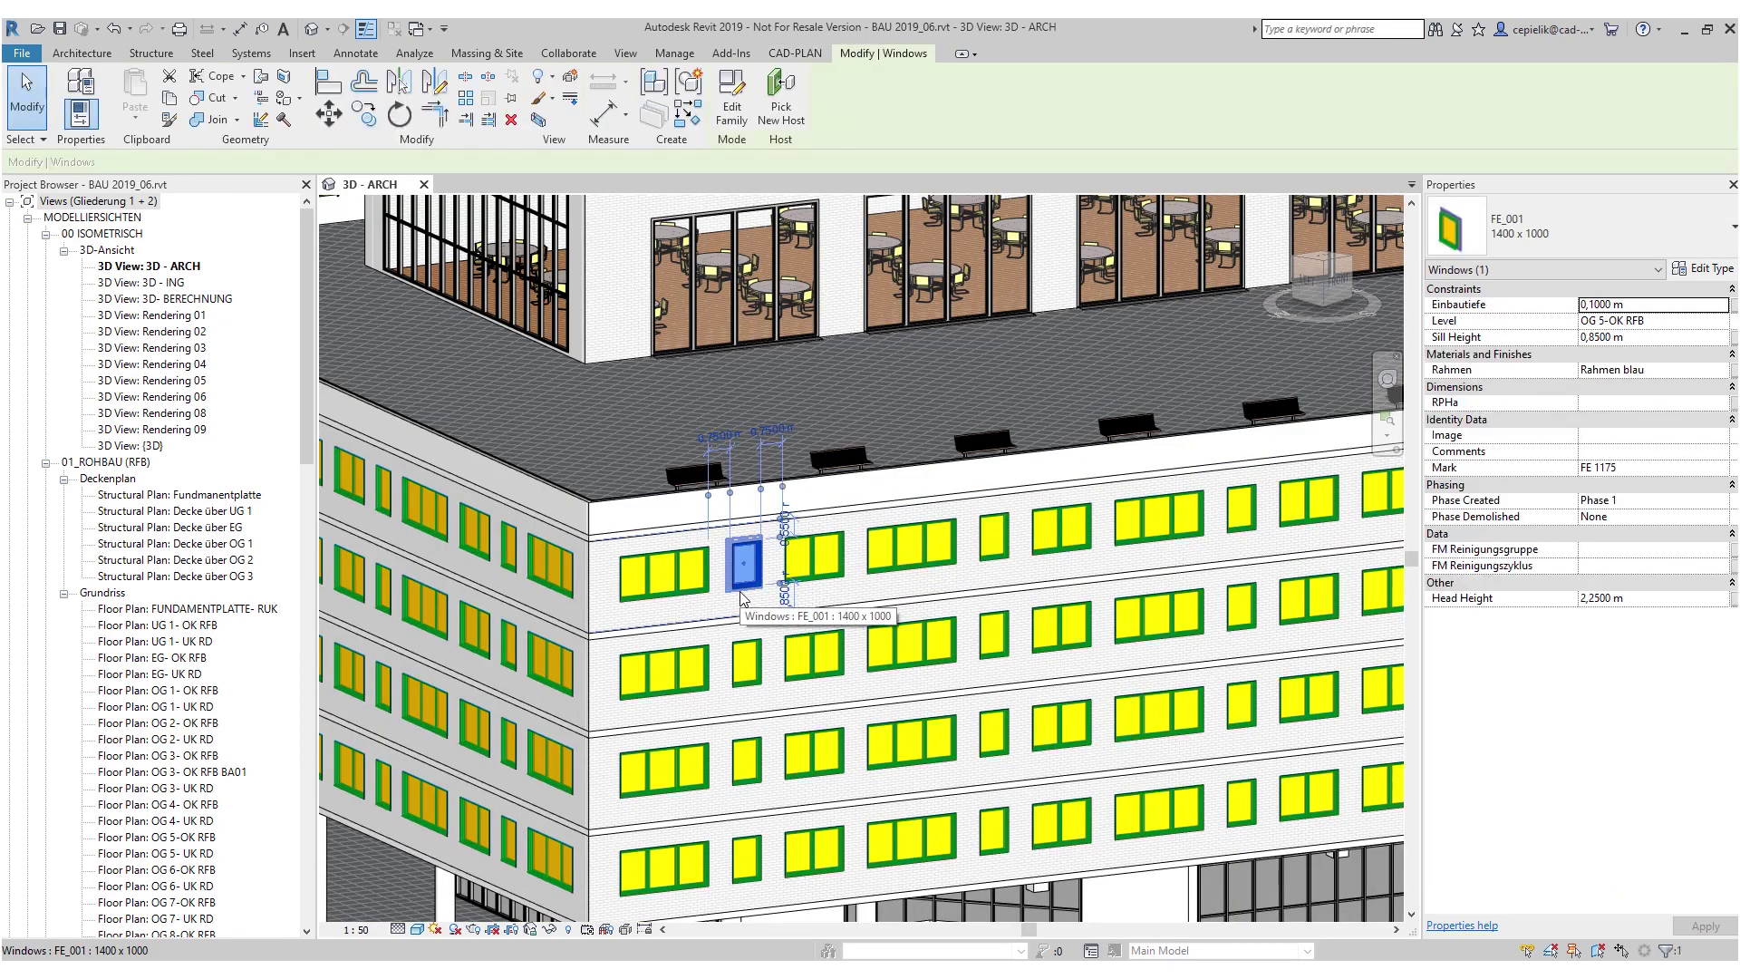
pyautogui.doubleClick(740, 592)
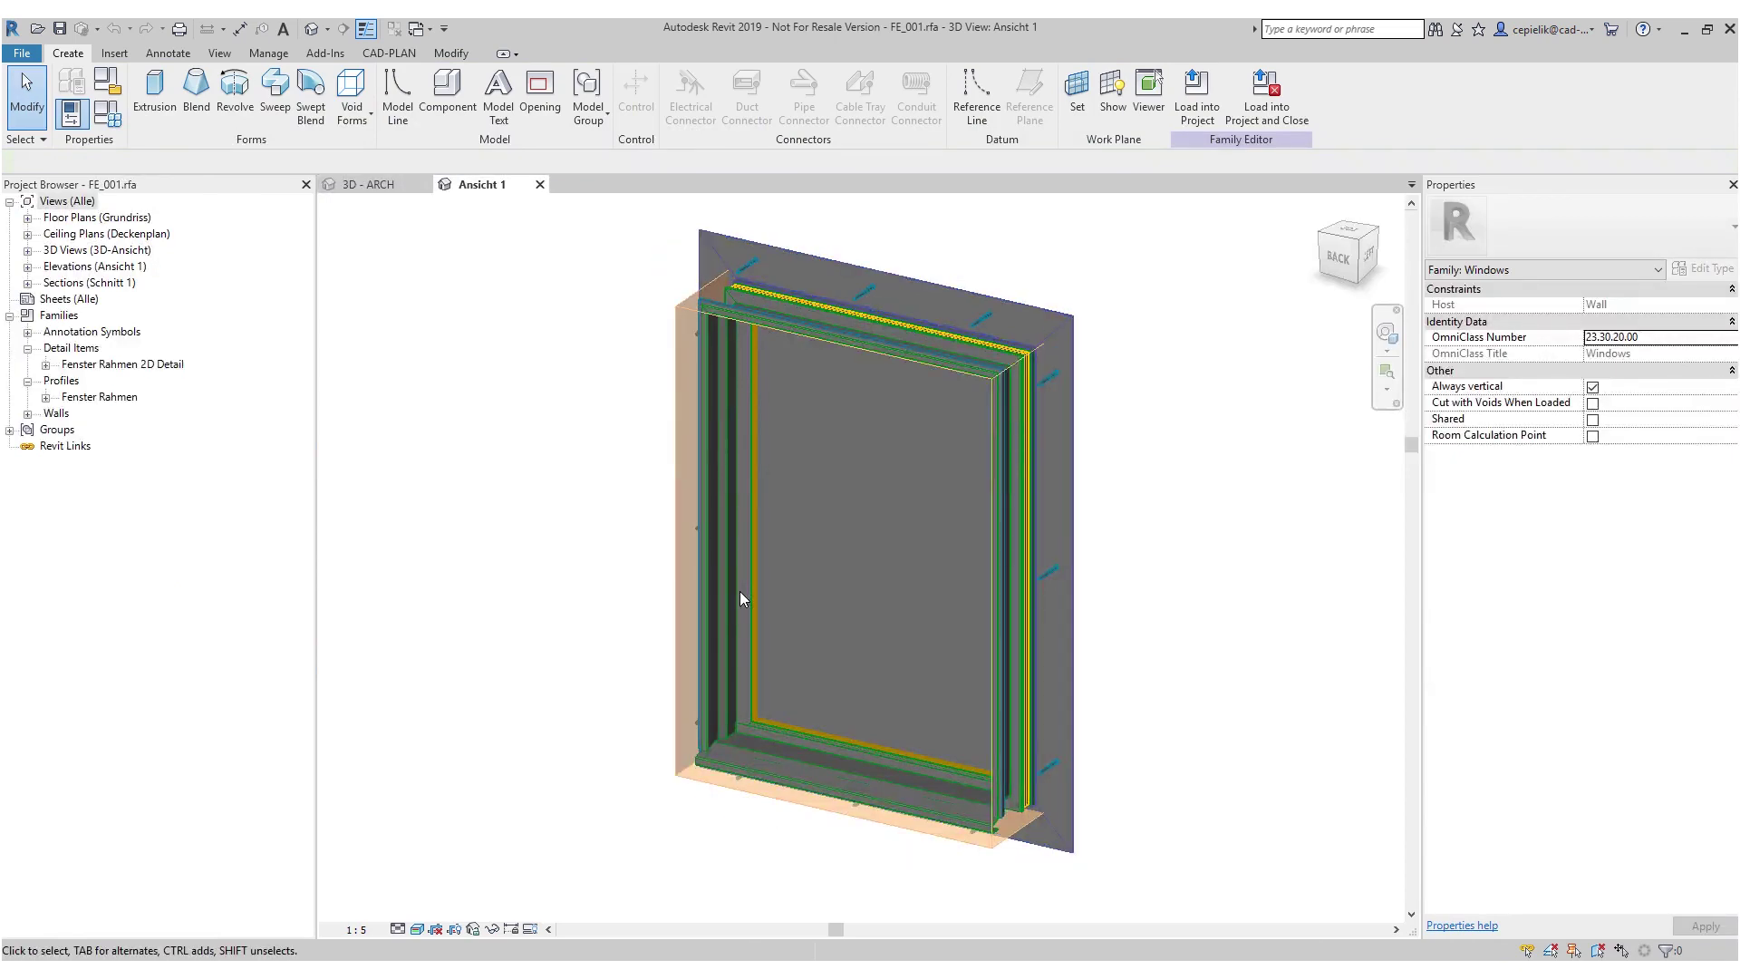
pyautogui.keyDown('shift'); pyautogui.moveTo(740, 590); pyautogui.dragTo(703, 501, button='middle'); pyautogui.keyUp('shift')
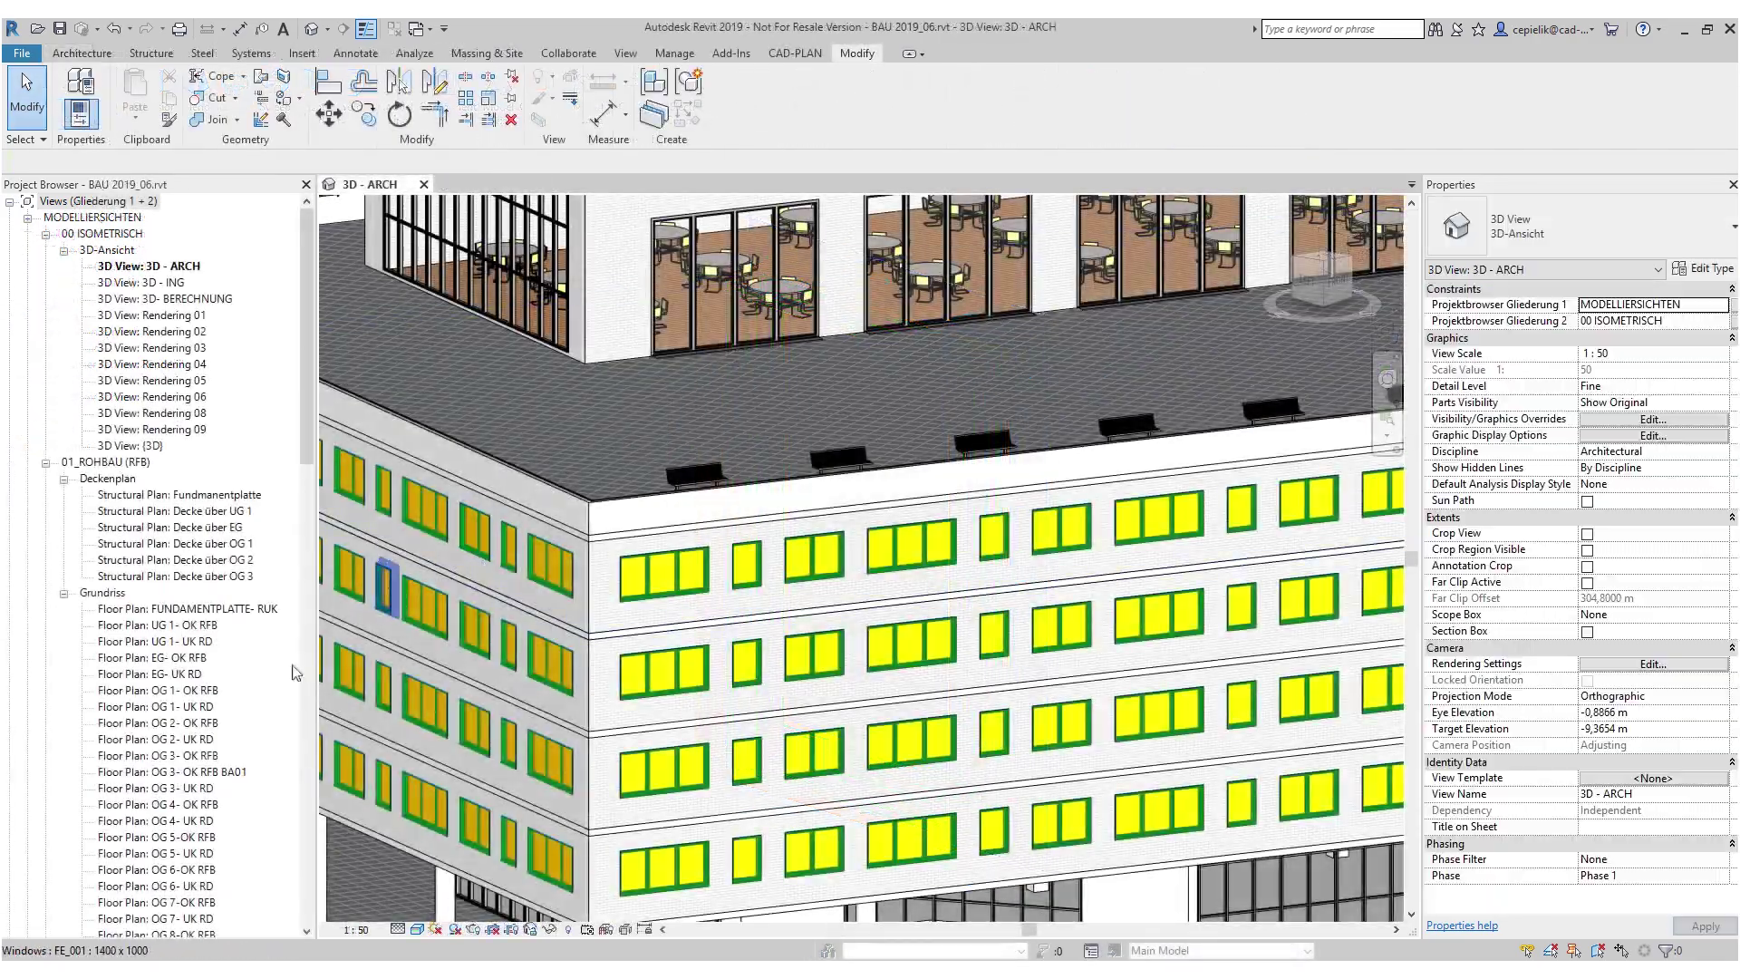
pyautogui.click(201, 706)
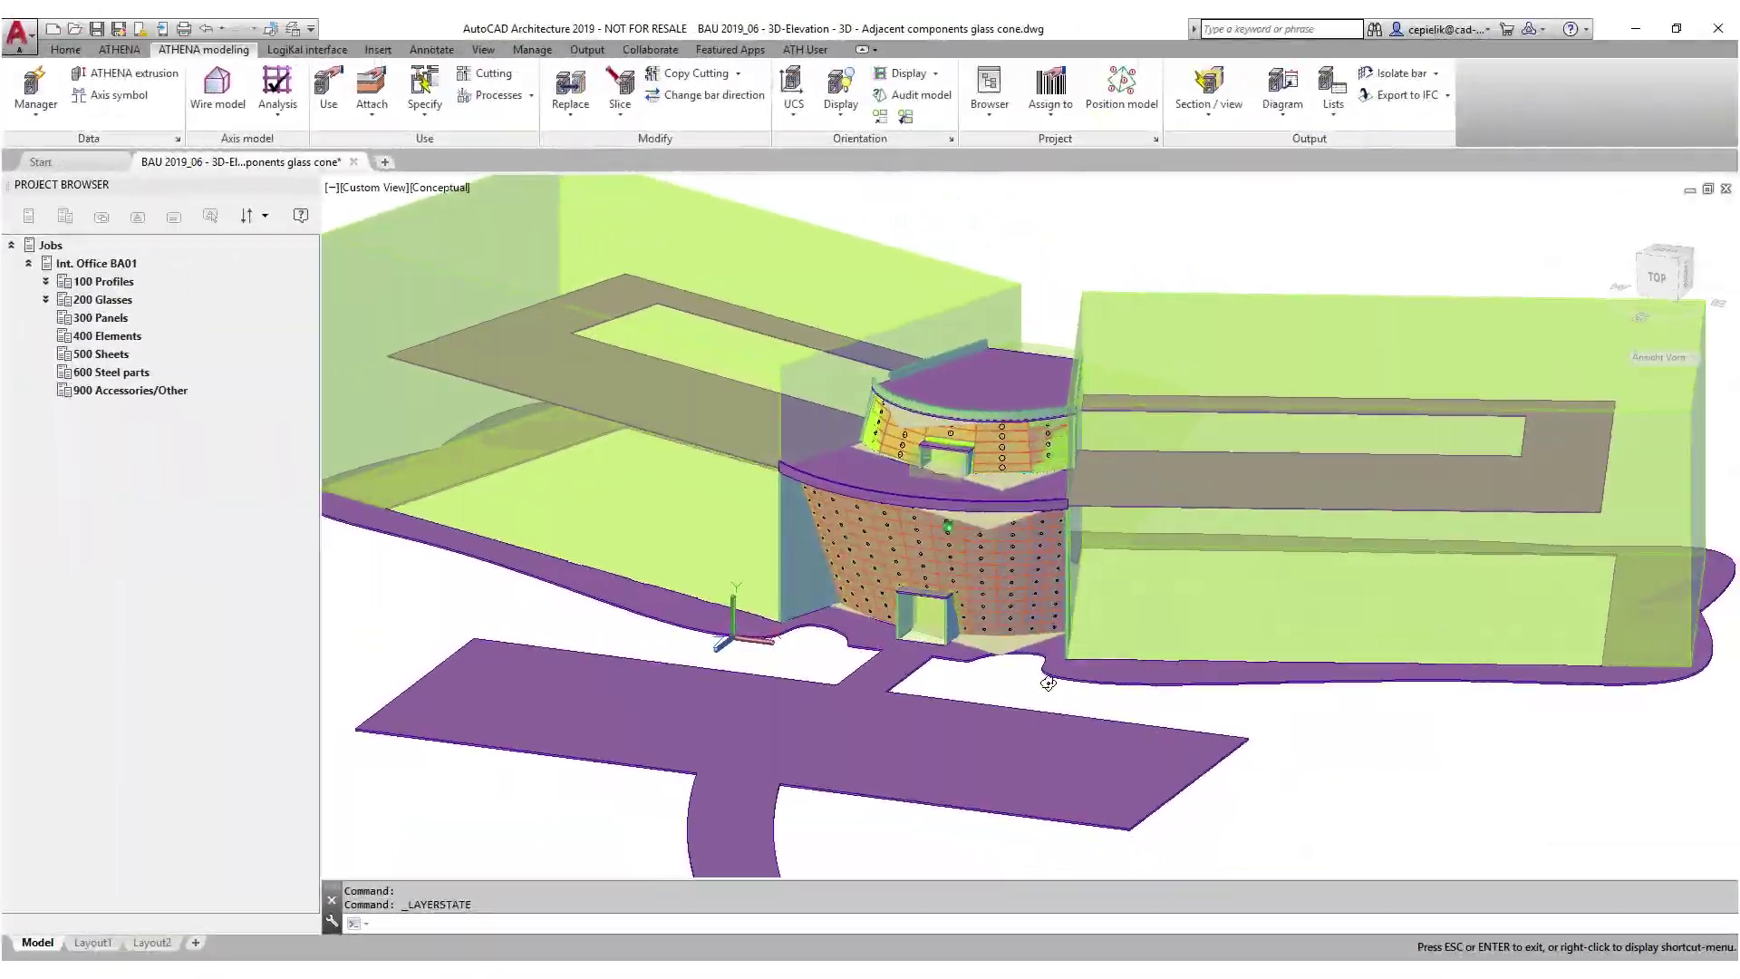
# Step: Switch to AutoCAD's glass cone drawing and examine its 100 Profiles and 200 Glasses lists and the detailed facade profiles
pyautogui.keyDown('shift'); pyautogui.moveTo(1115, 675); pyautogui.dragTo(1174, 670, button='middle'); pyautogui.keyUp('shift')
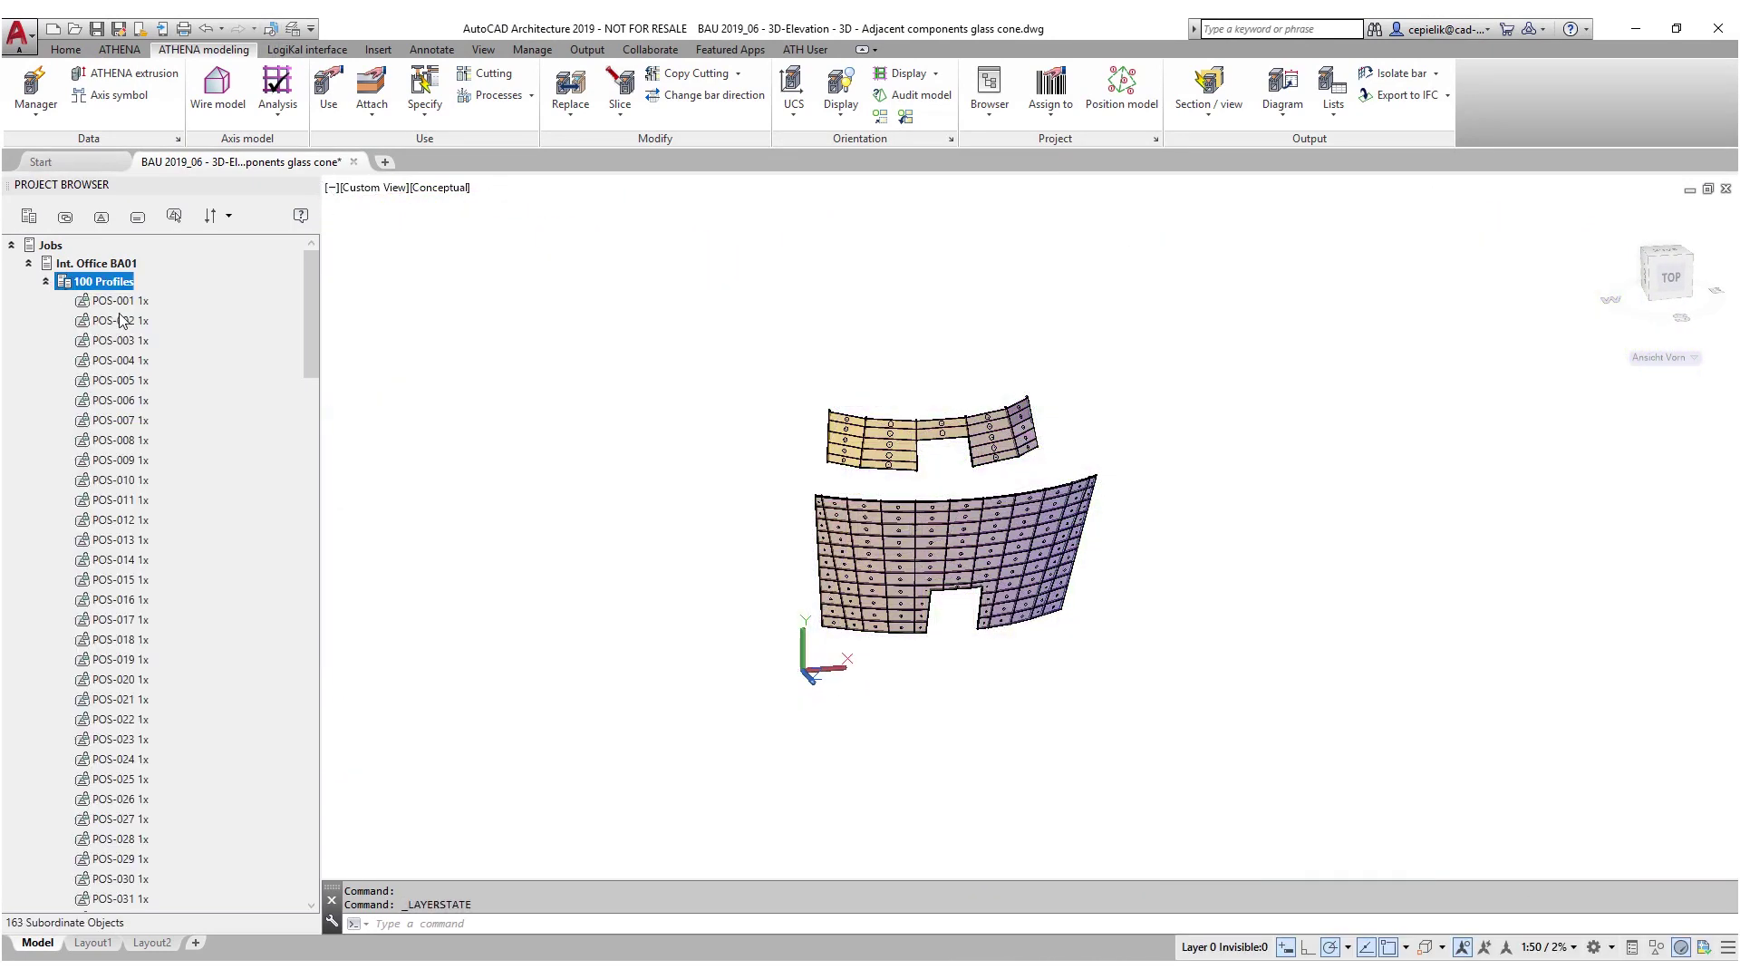
pyautogui.click(47, 282)
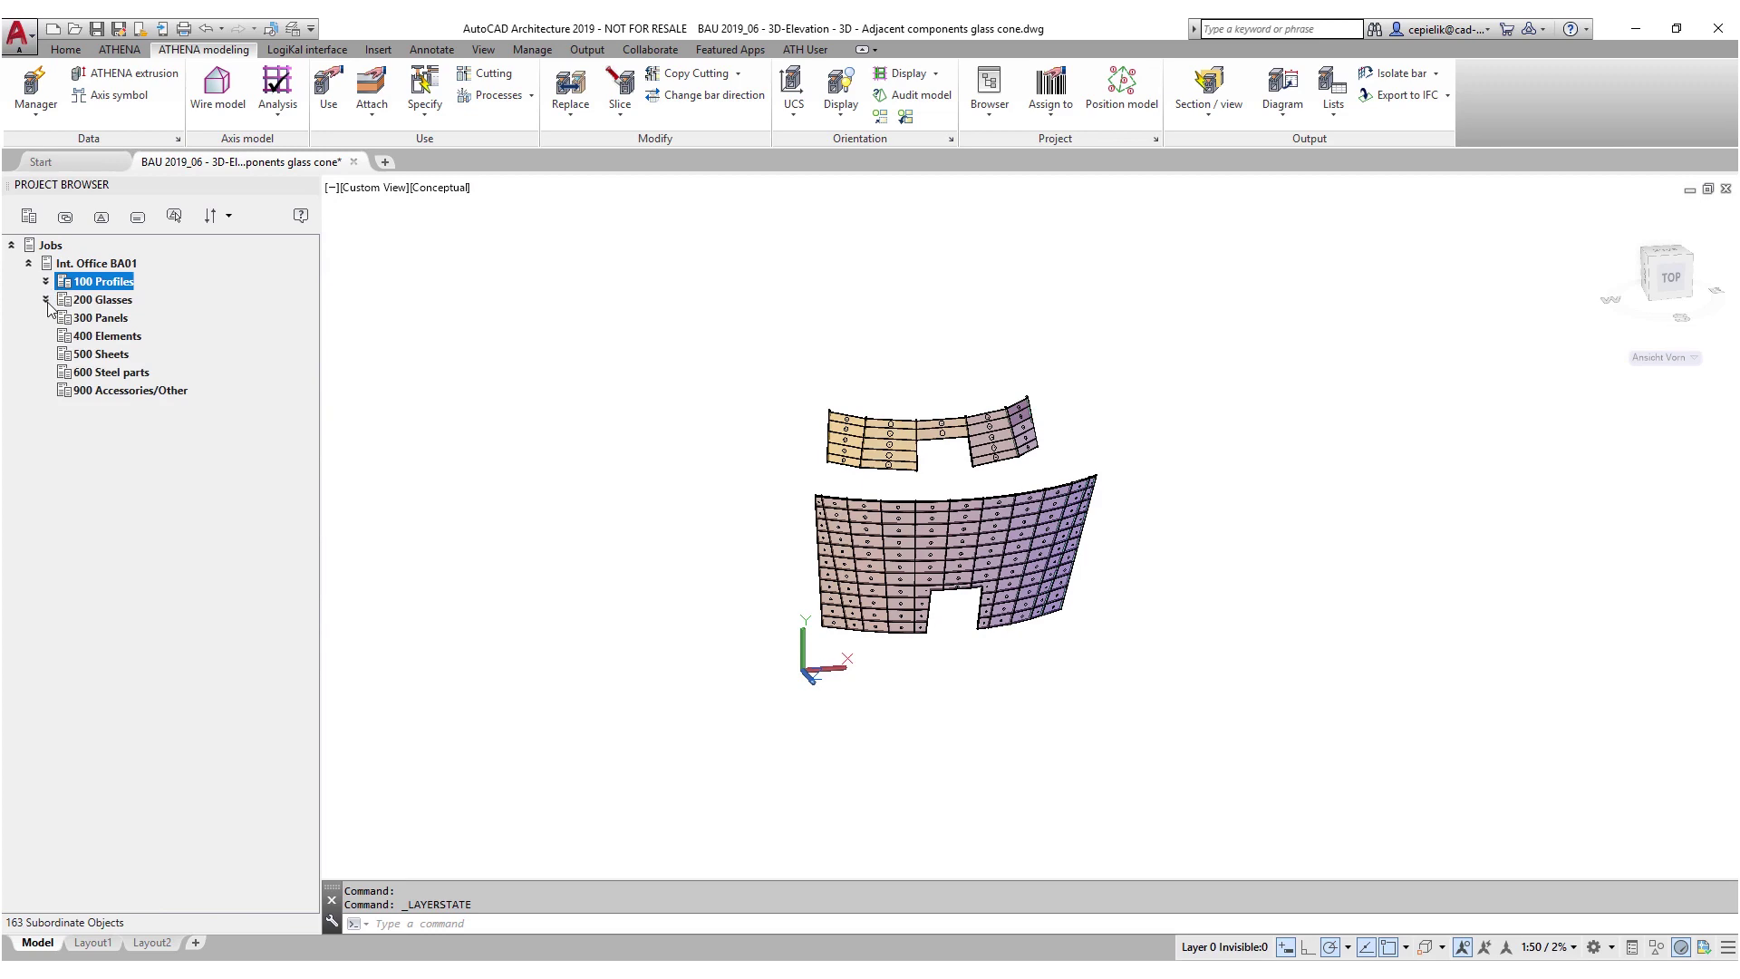
pyautogui.click(47, 300)
pyautogui.click(47, 300)
pyautogui.press('Escape')
pyautogui.scroll(15, 1030, 399)
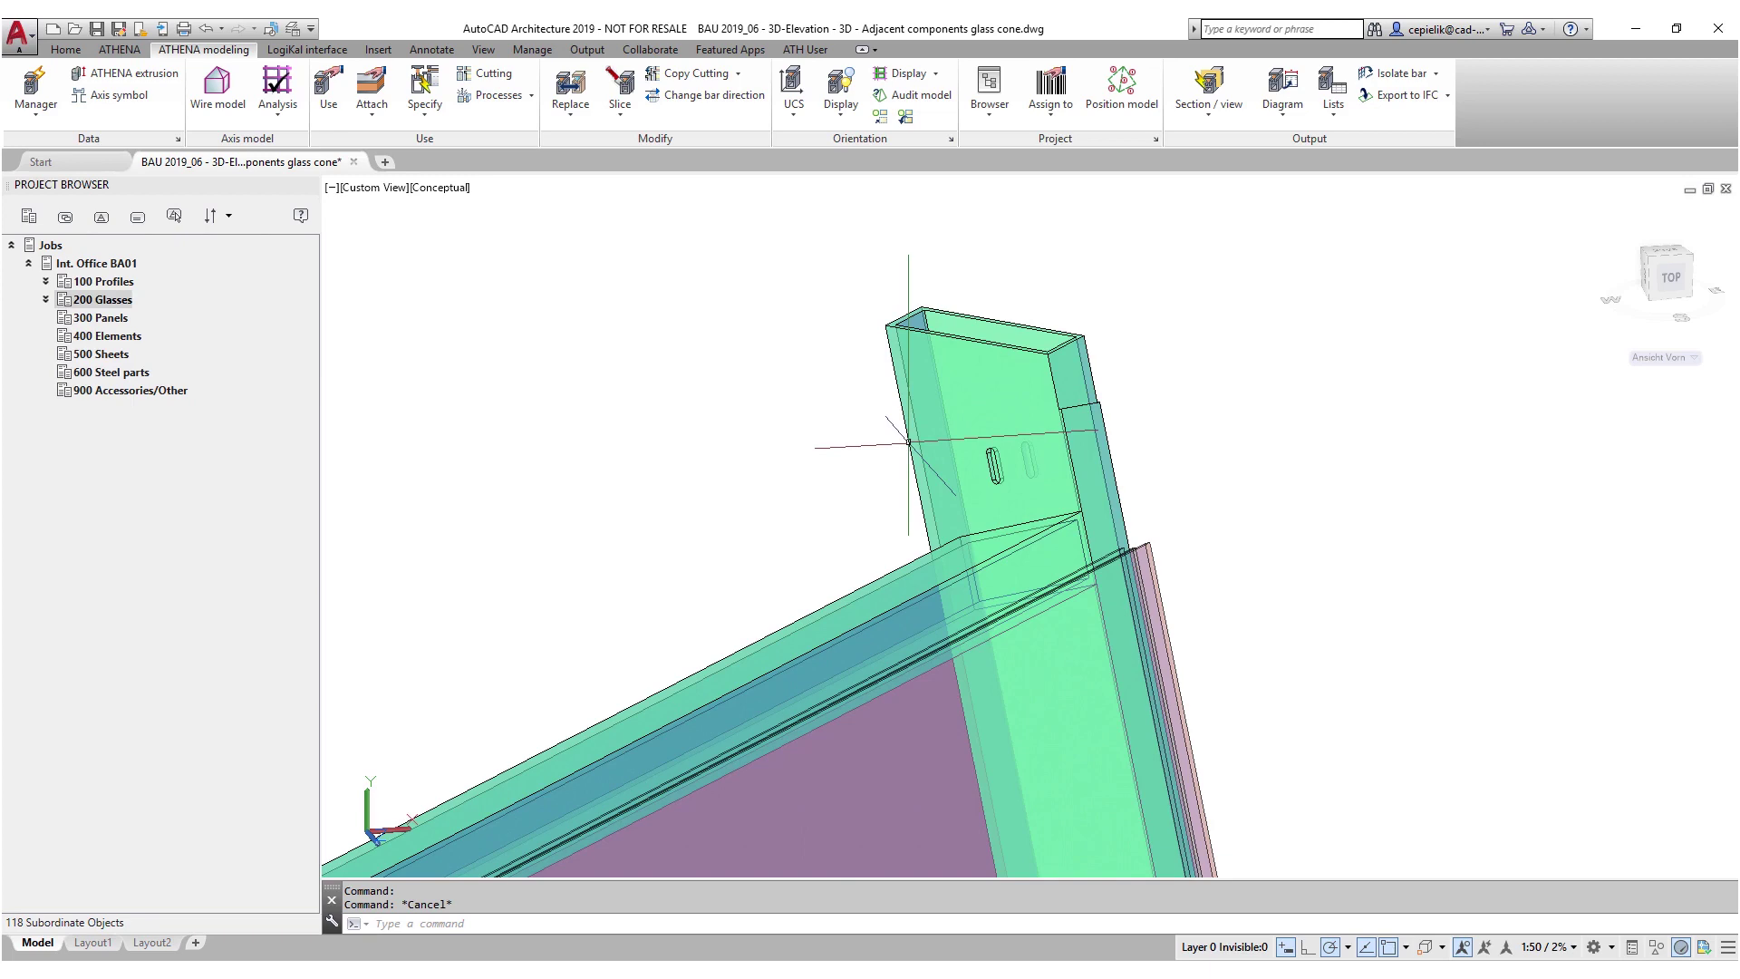
pyautogui.scroll(-8, 909, 442)
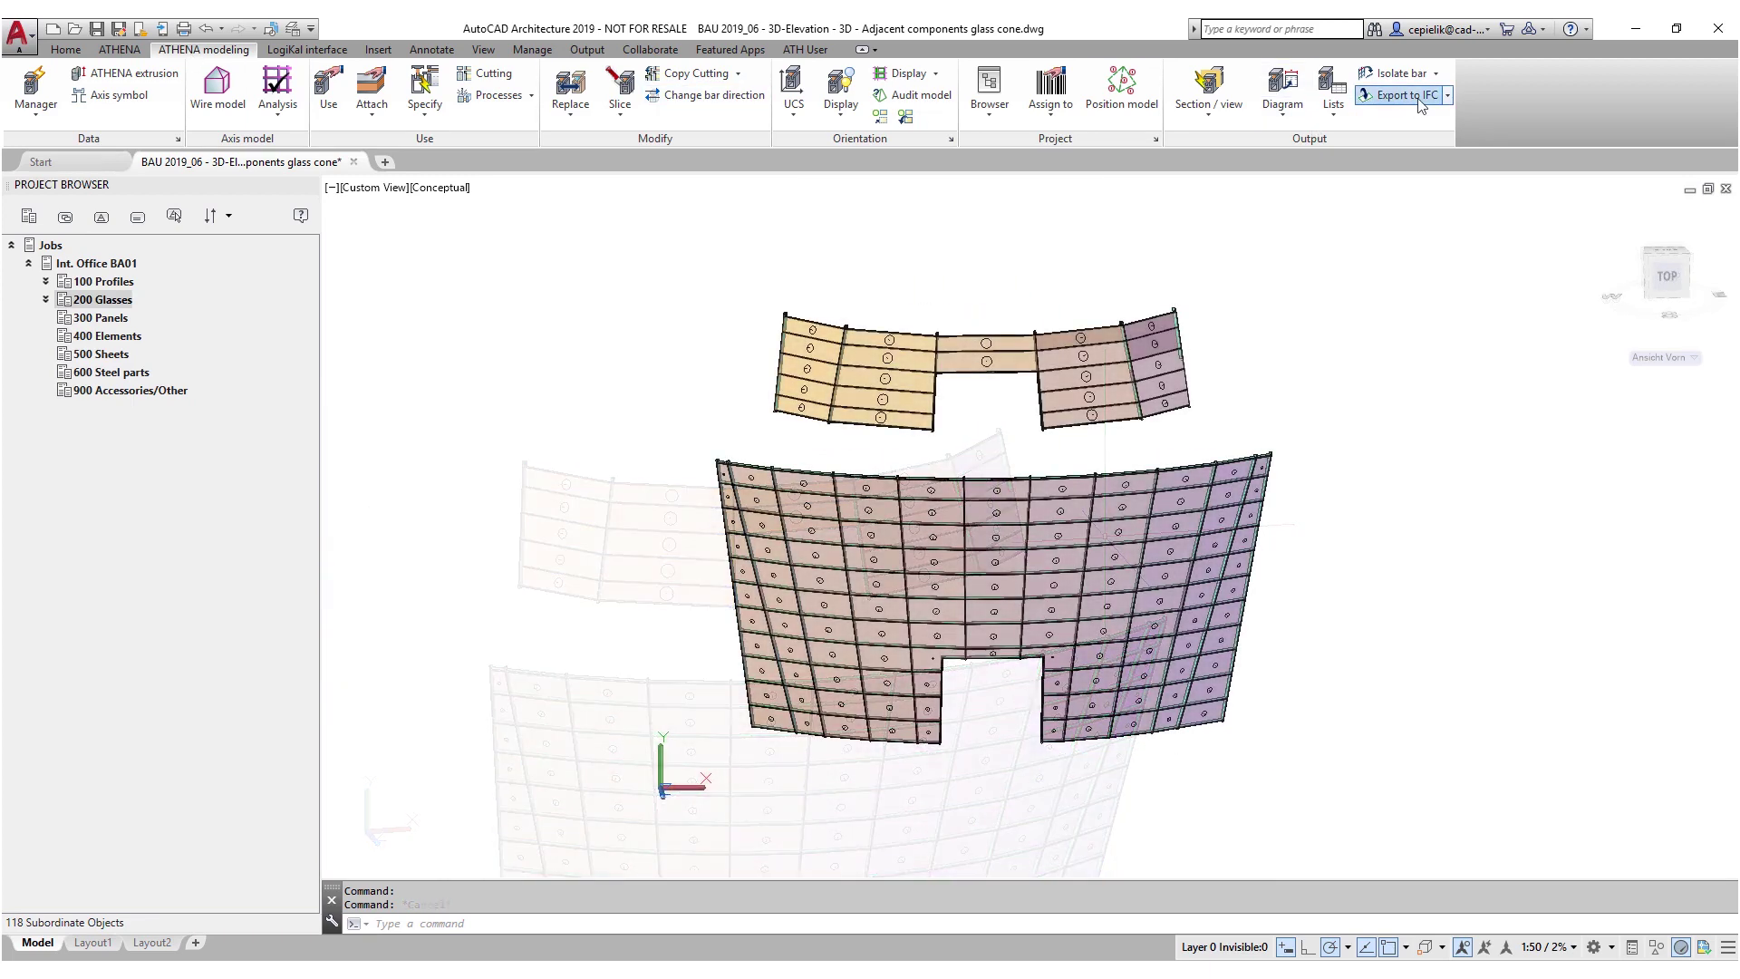
# Step: Export all items of the Int. Office BA01 job's glass cone to an IFC file
pyautogui.click(1407, 95)
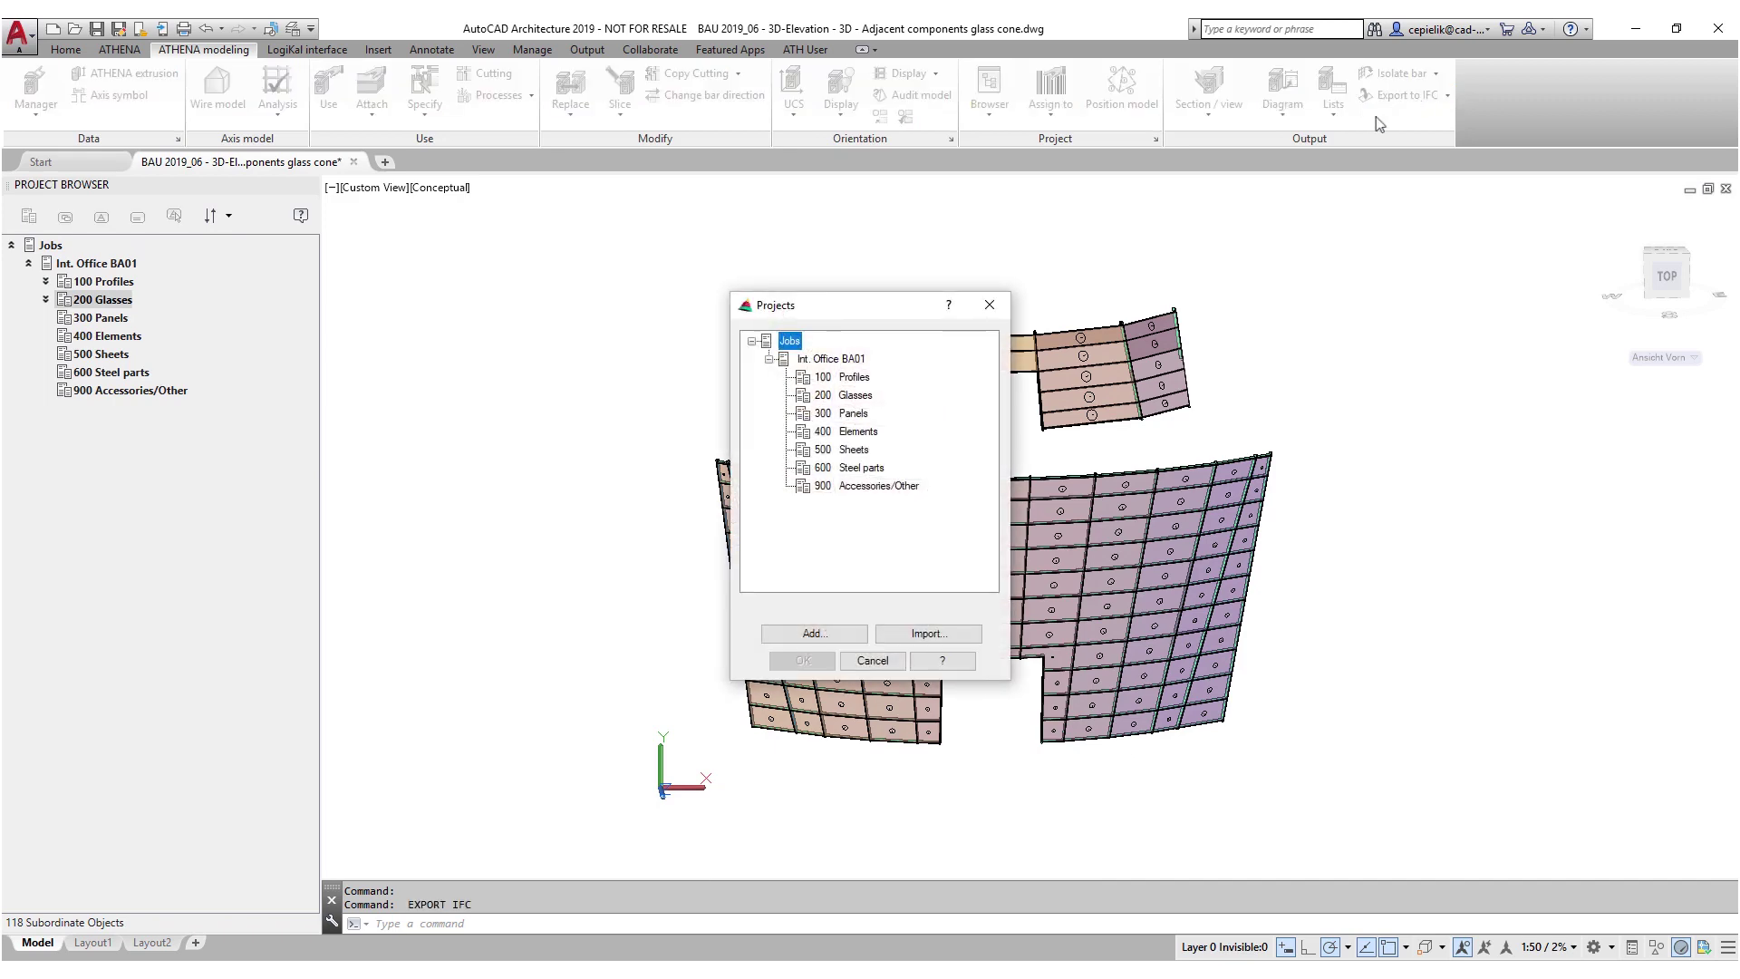
pyautogui.click(809, 662)
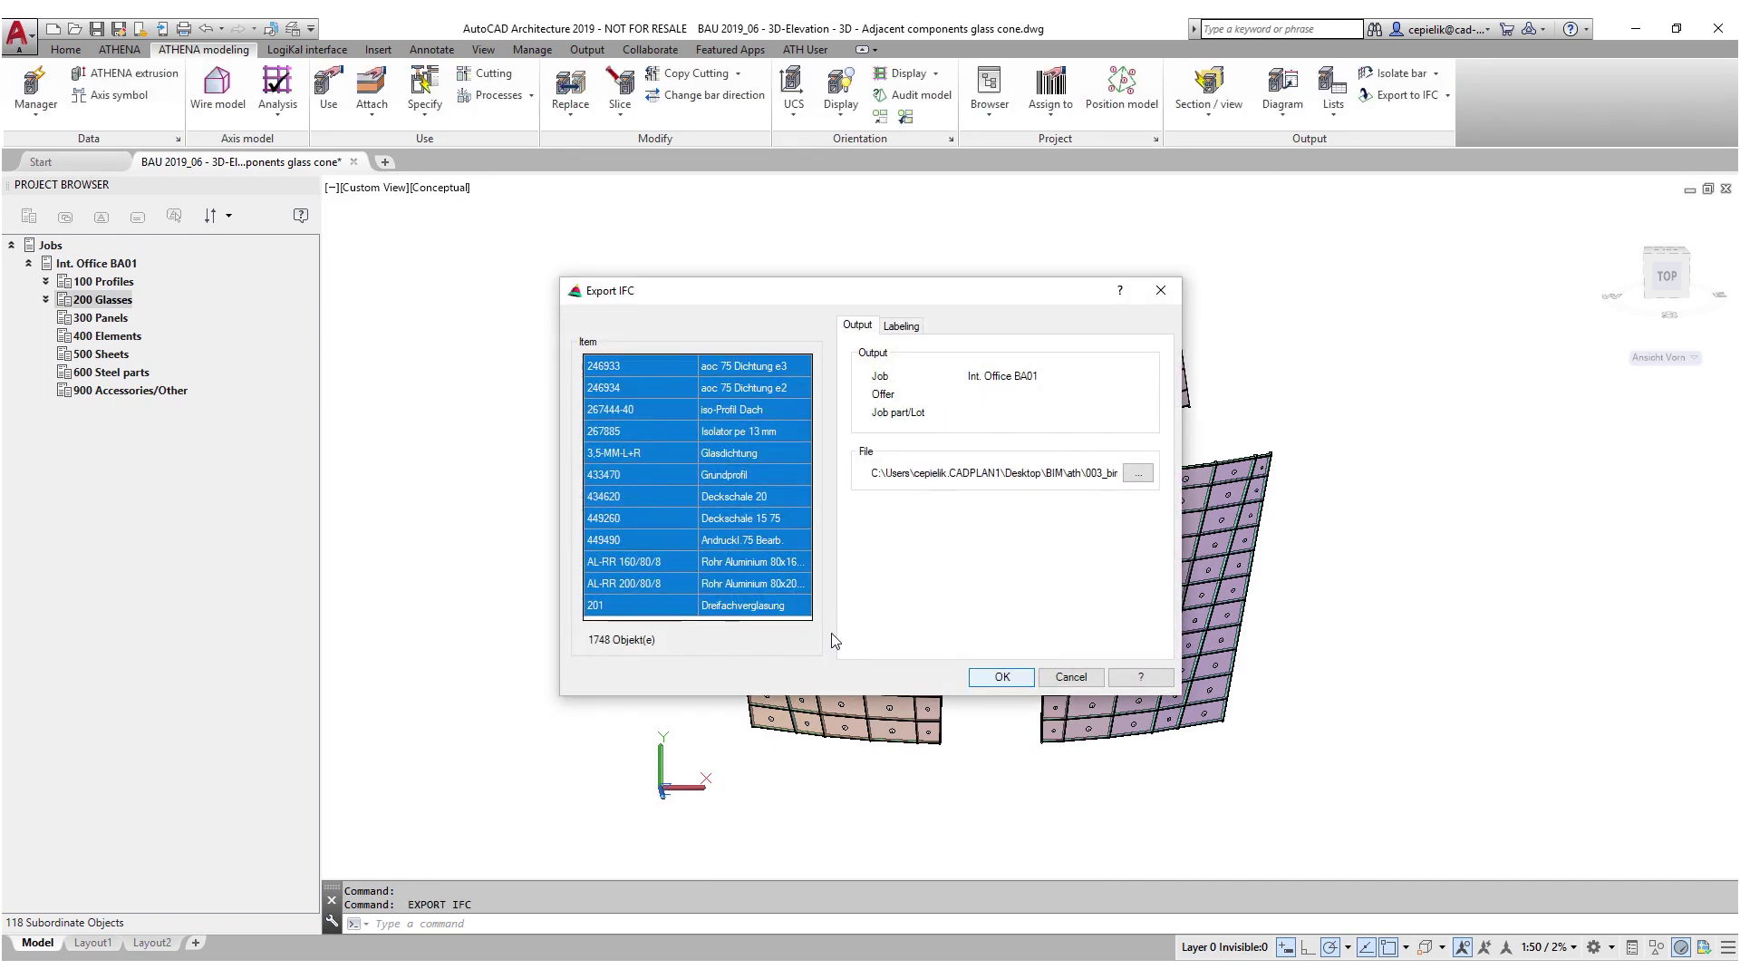
pyautogui.click(1013, 684)
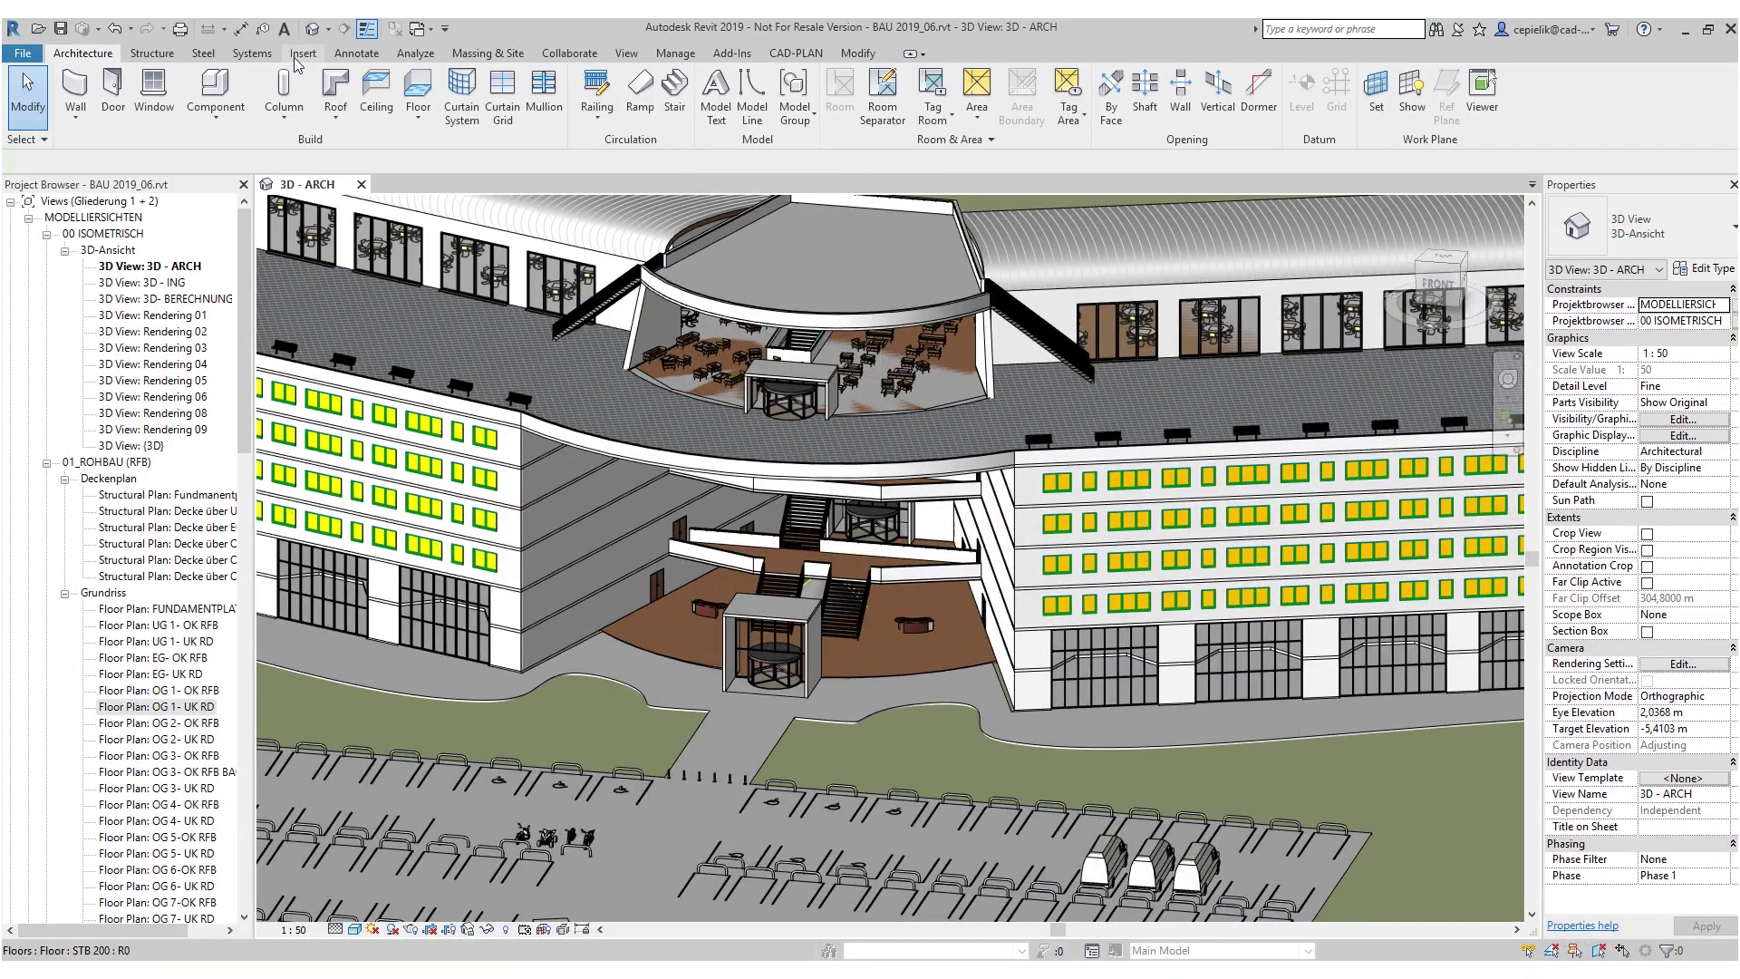
# Step: Switch to Revit, link the glass cone's 3D-Elevation IFC file from the BAU 2019_06 folder, and inspect glass pane POS-251.1.1 in the building
pyautogui.click(301, 54)
pyautogui.click(109, 94)
pyautogui.click(735, 334)
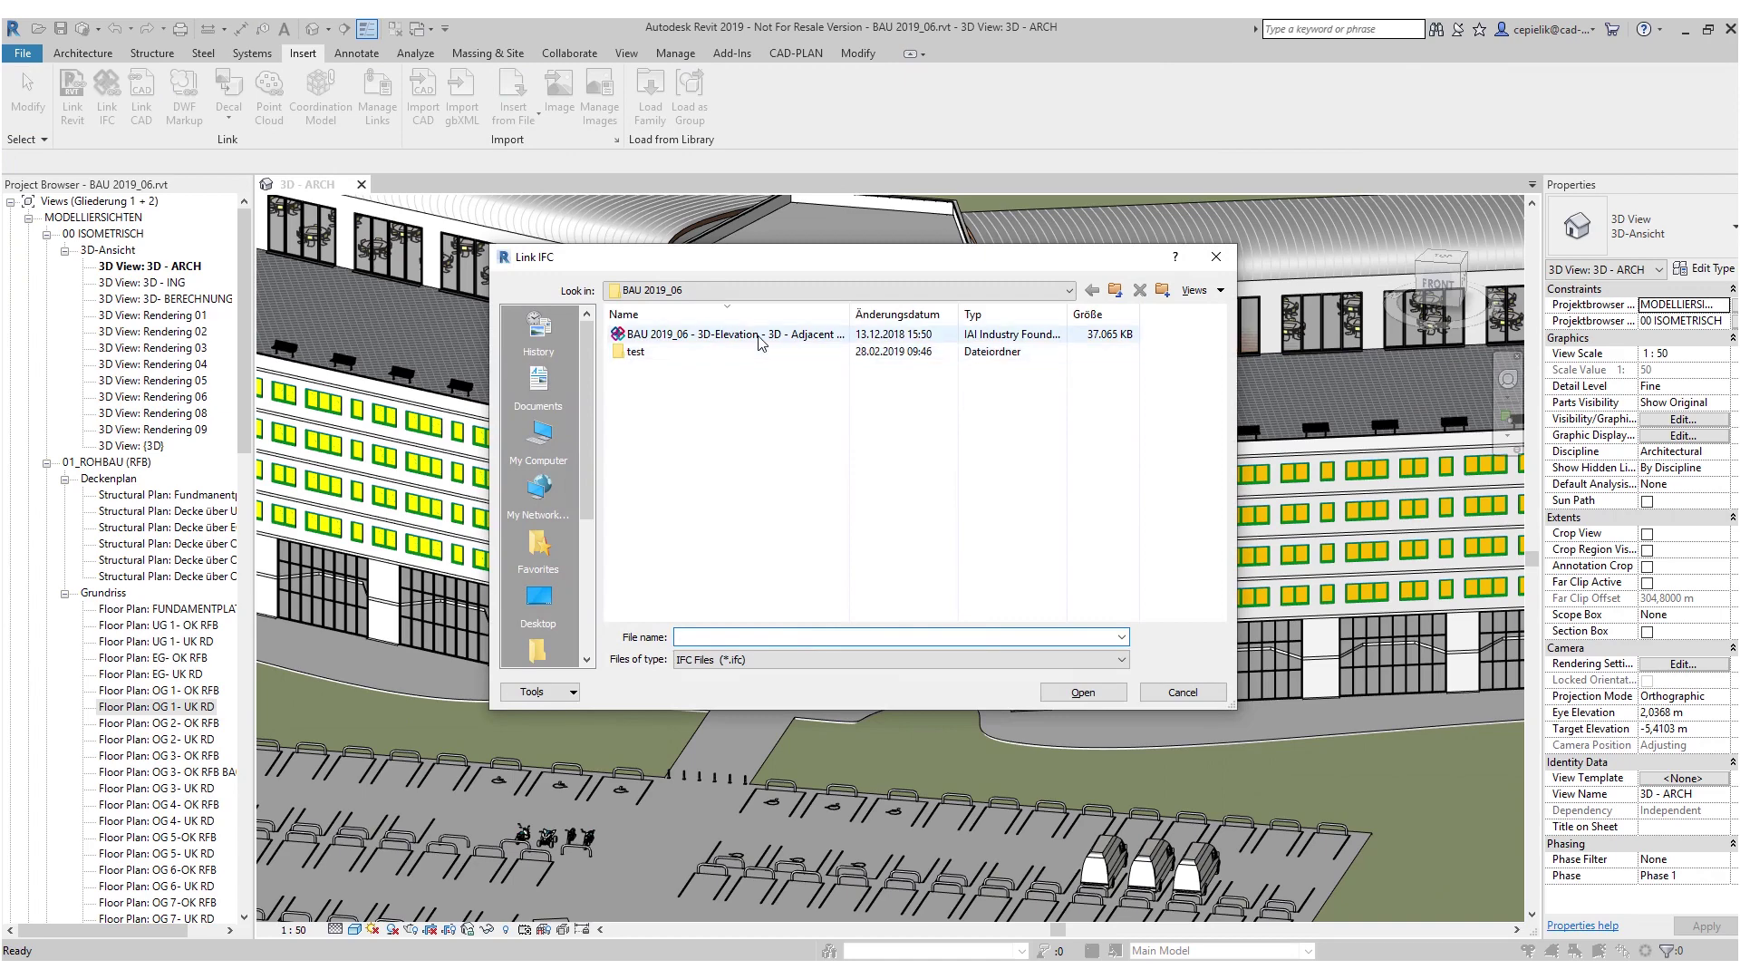
pyautogui.doubleClick(759, 336)
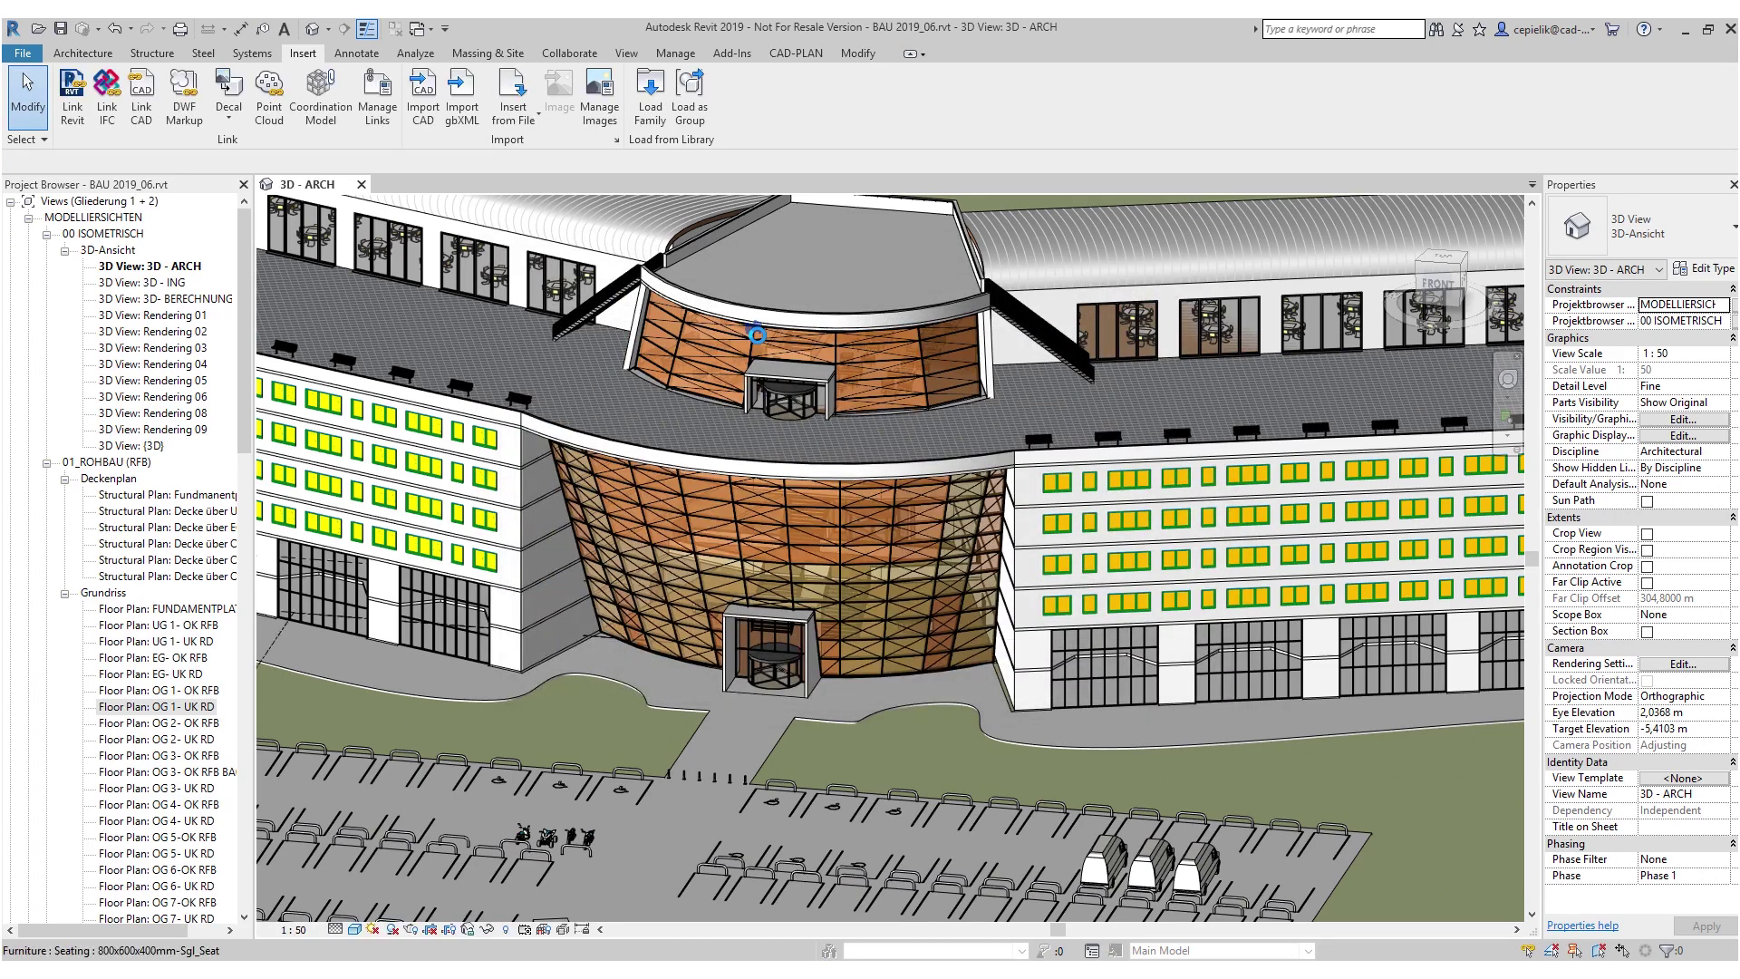
pyautogui.keyDown('shift'); pyautogui.moveTo(614, 713); pyautogui.dragTo(720, 675, button='middle'); pyautogui.keyUp('shift')
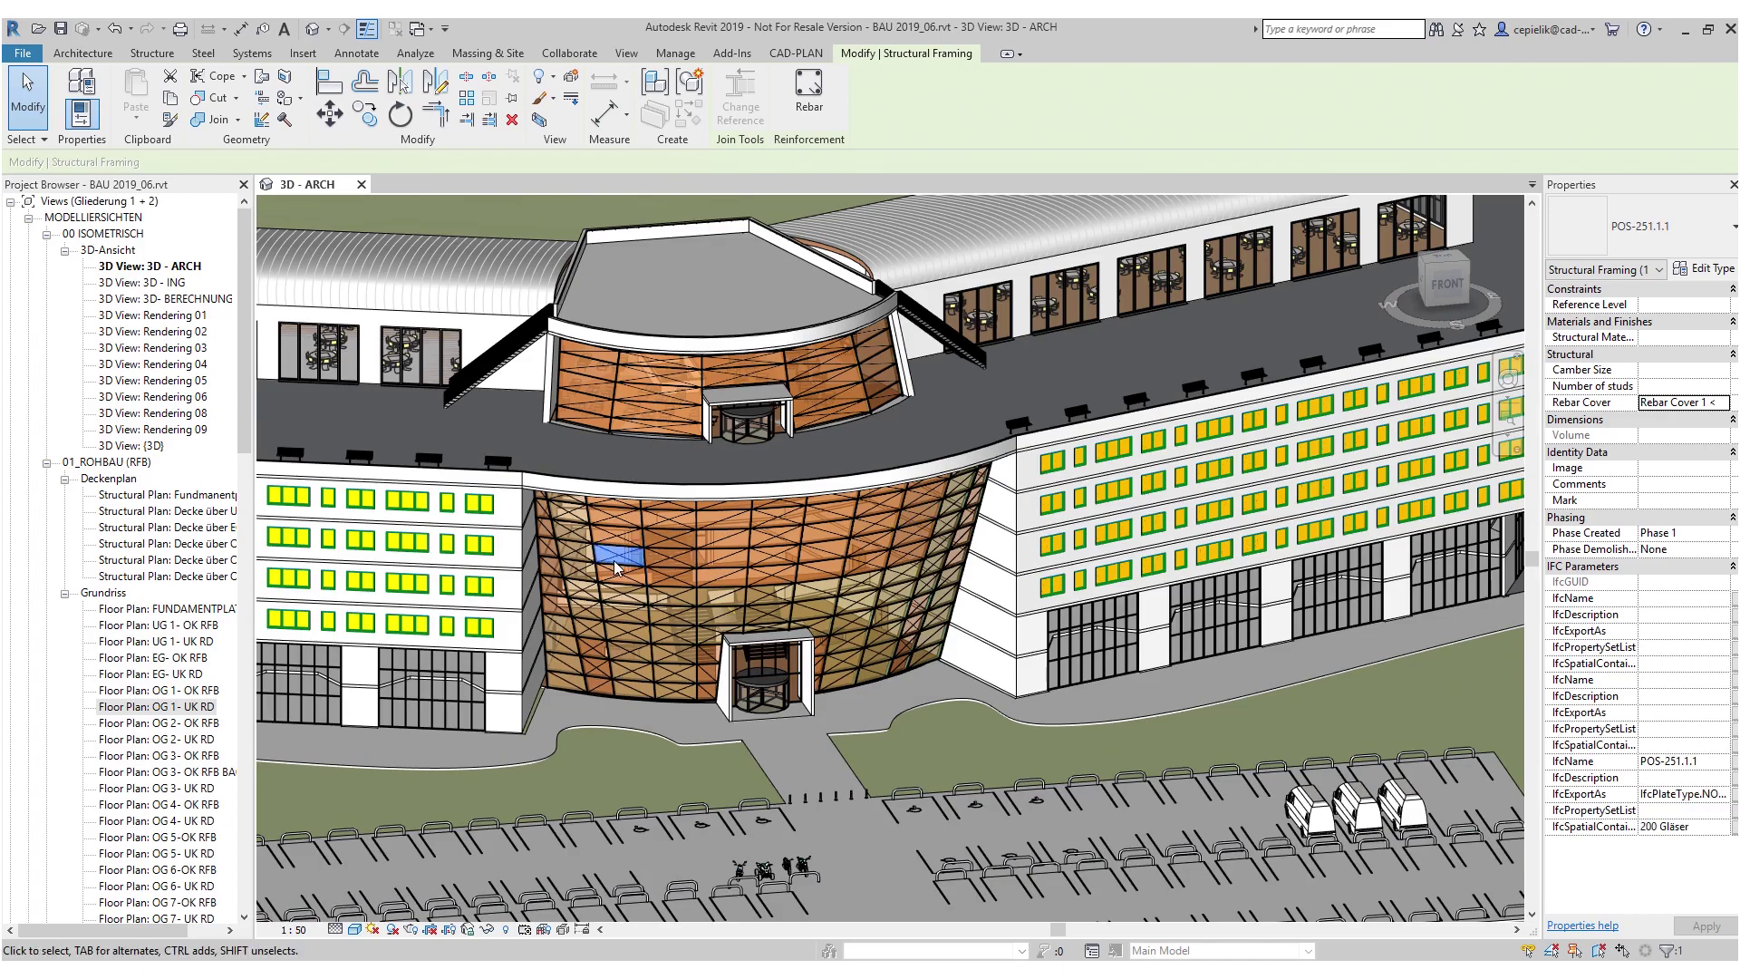
pyautogui.scroll(-3, 926, 705)
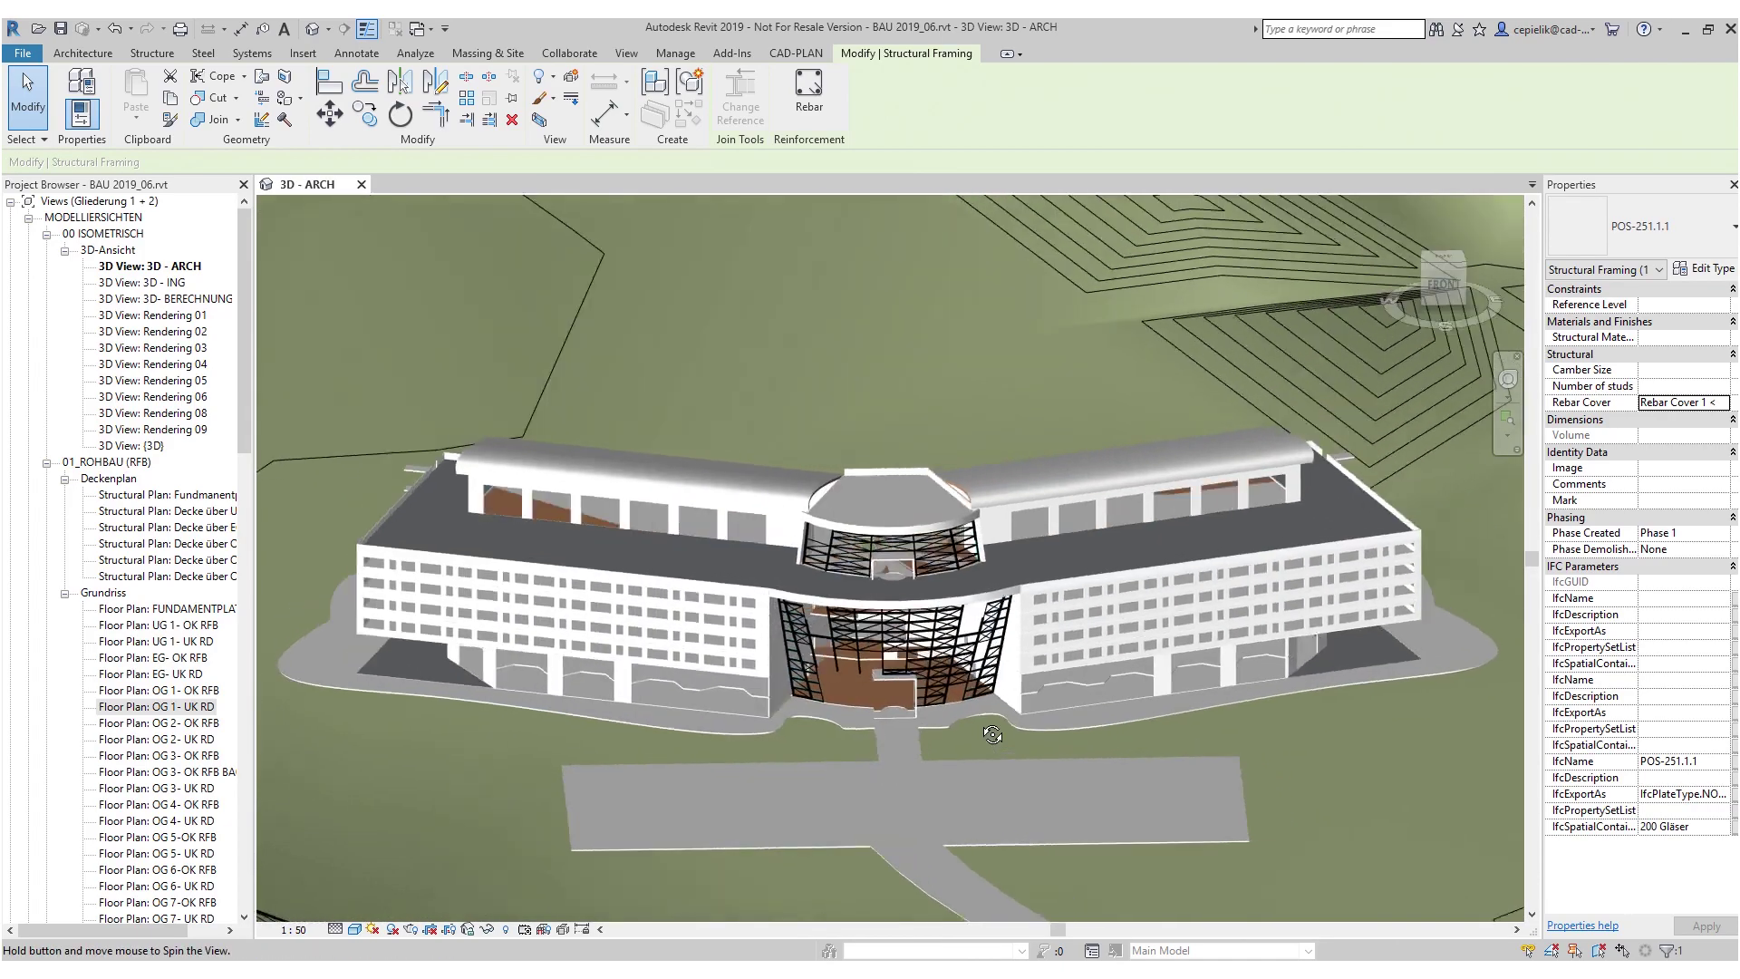